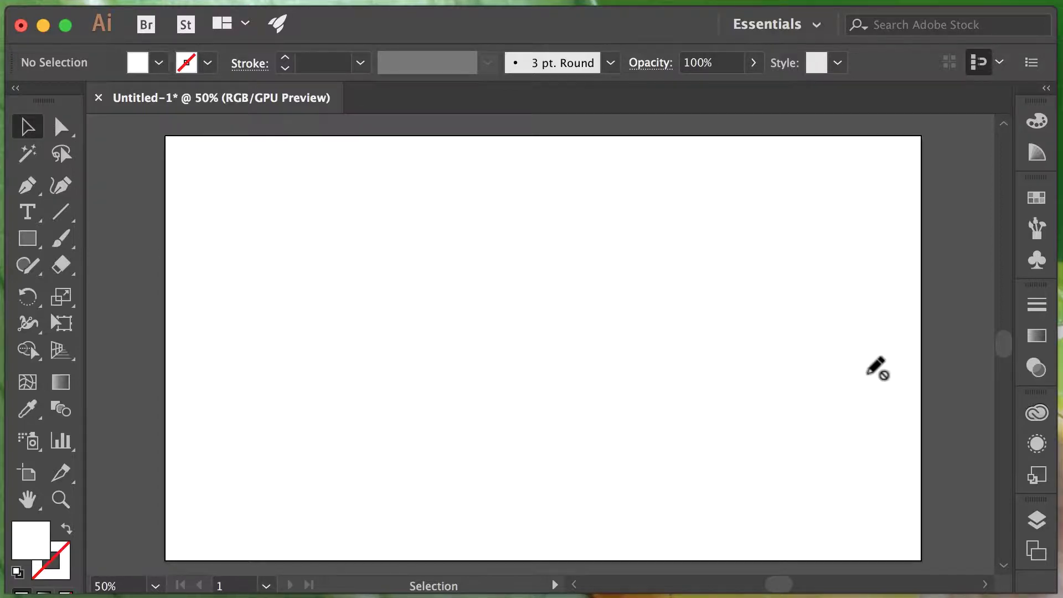
# Turn on the Shield Background layer's visibility so the shield photo shows on the artboard.
pyautogui.click(1037, 520)
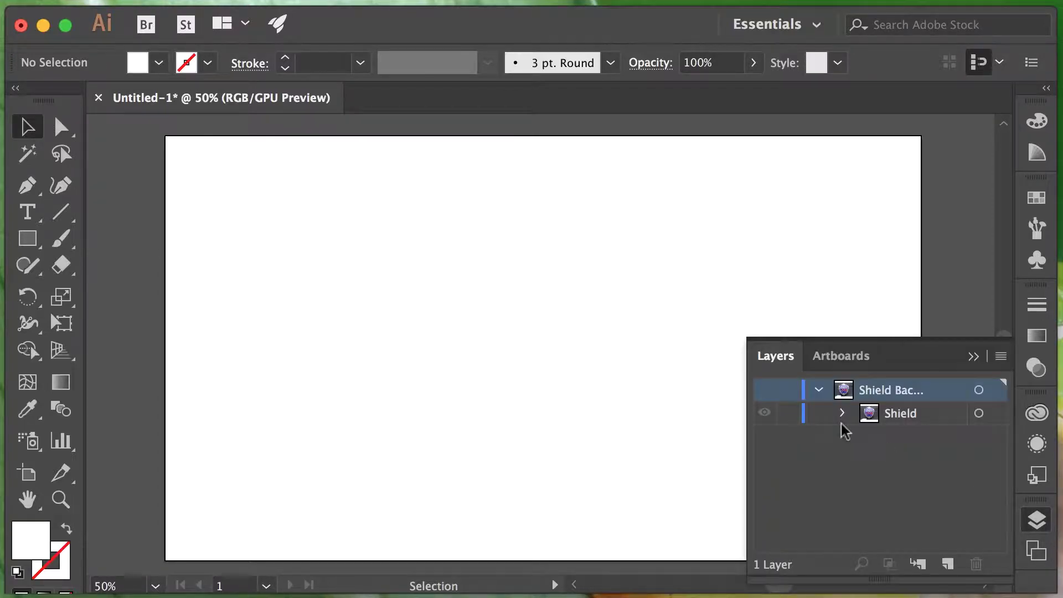
pyautogui.click(764, 390)
pyautogui.click(1031, 520)
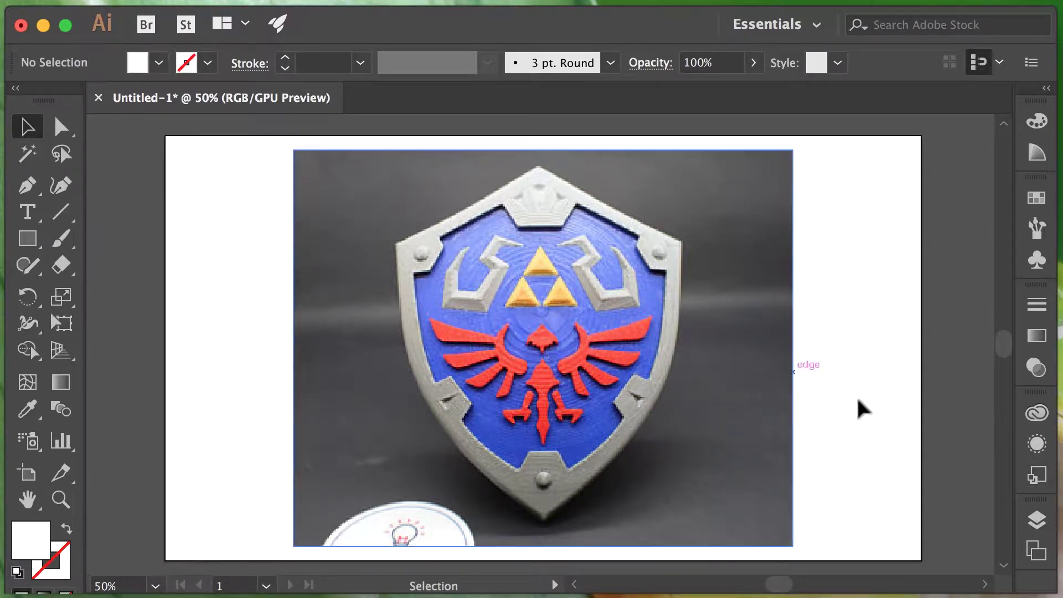
# Create a new layer above the photo layer and name it 'shield outer'.
pyautogui.click(1039, 520)
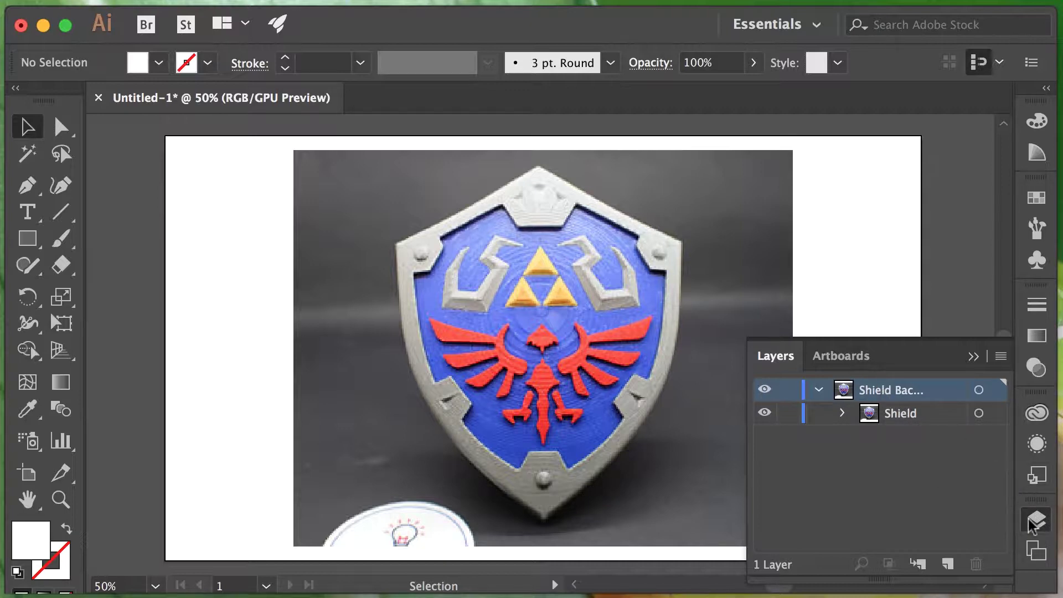
pyautogui.click(947, 564)
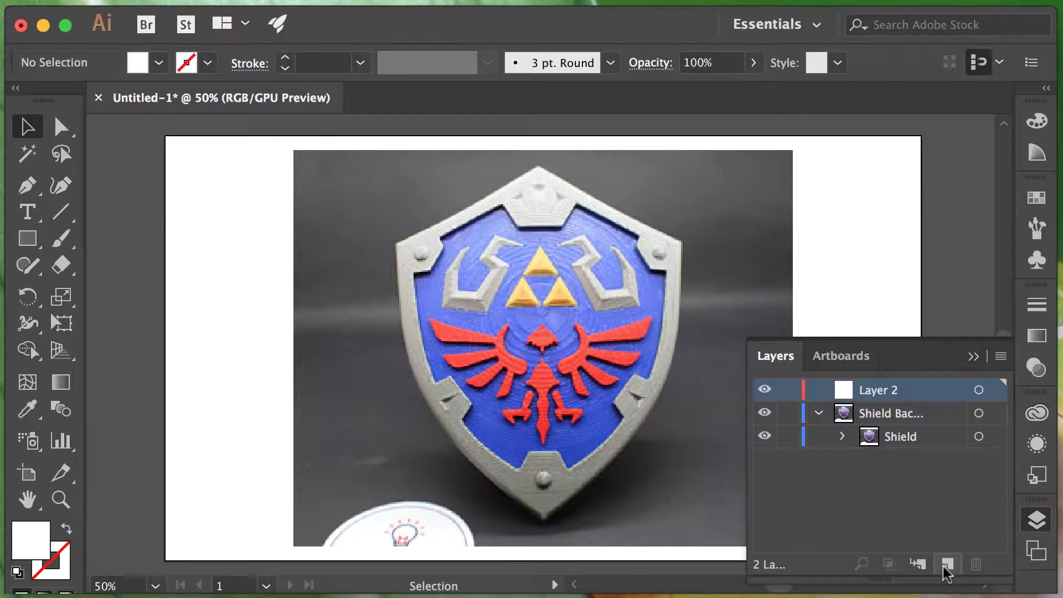
pyautogui.doubleClick(886, 391)
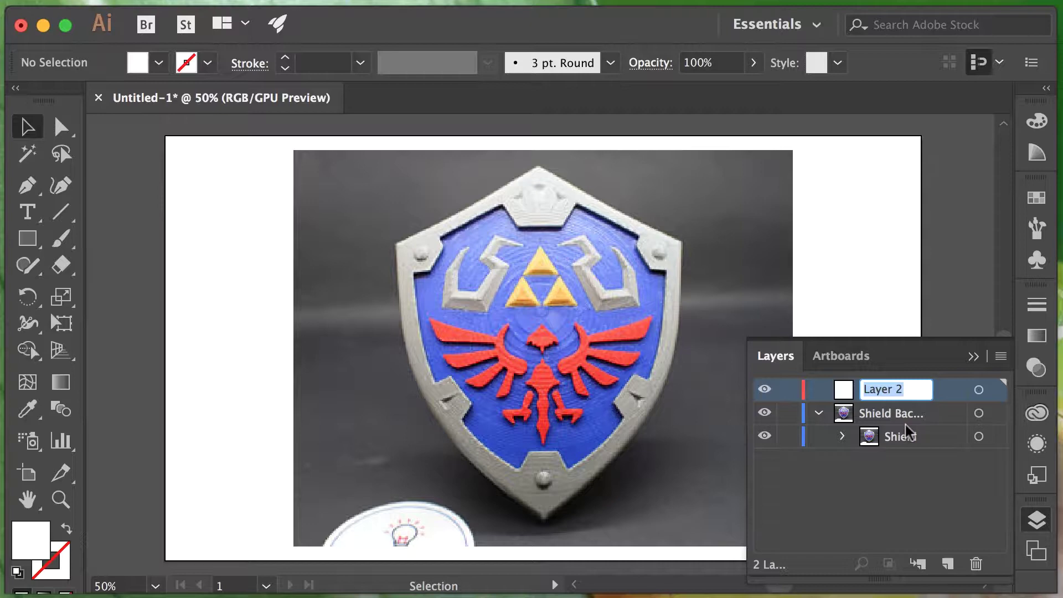
pyautogui.press('BackSpace')
pyautogui.write('shield ')
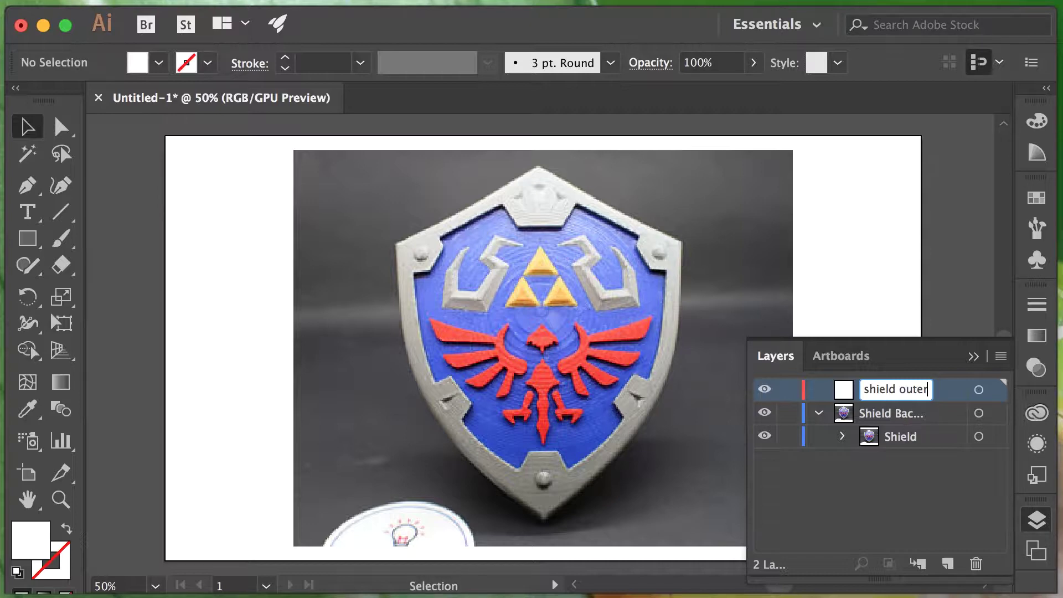
pyautogui.write('outer')
pyautogui.press('Return')
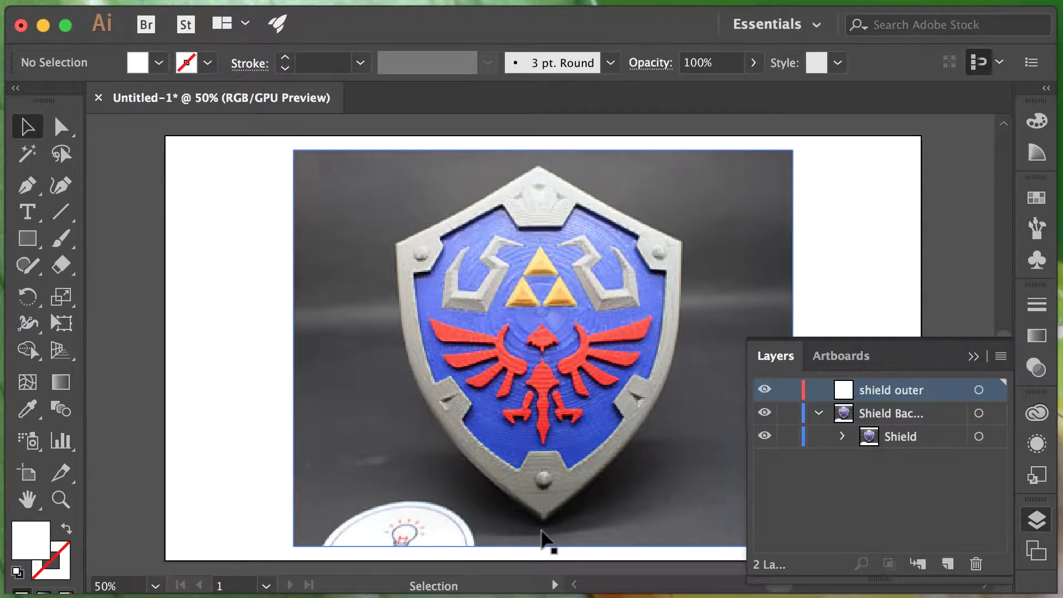
pyautogui.click(1039, 522)
# Close the Layers panel and switch to the Pen tool.
pyautogui.click(1039, 521)
pyautogui.click(1032, 522)
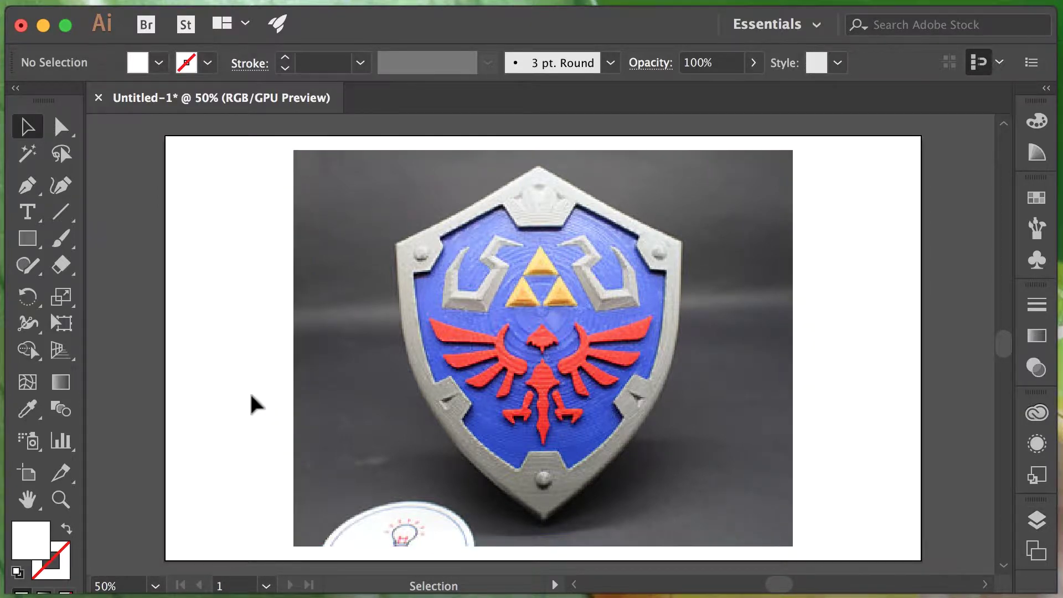
pyautogui.click(27, 189)
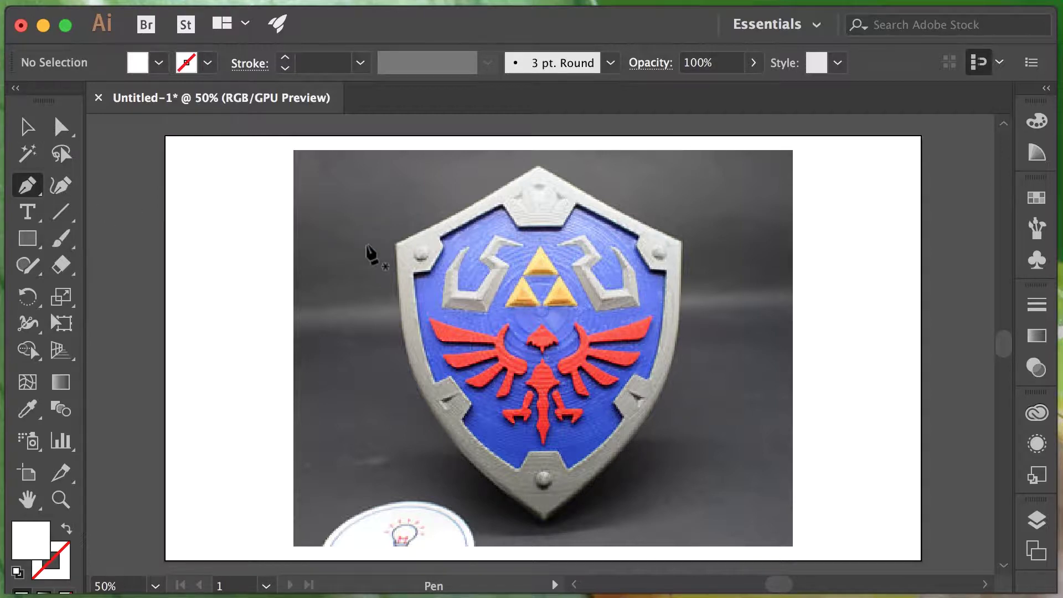
# Draw a closed trial outline over the shield's upper-left area, then delete it.
pyautogui.click(396, 242)
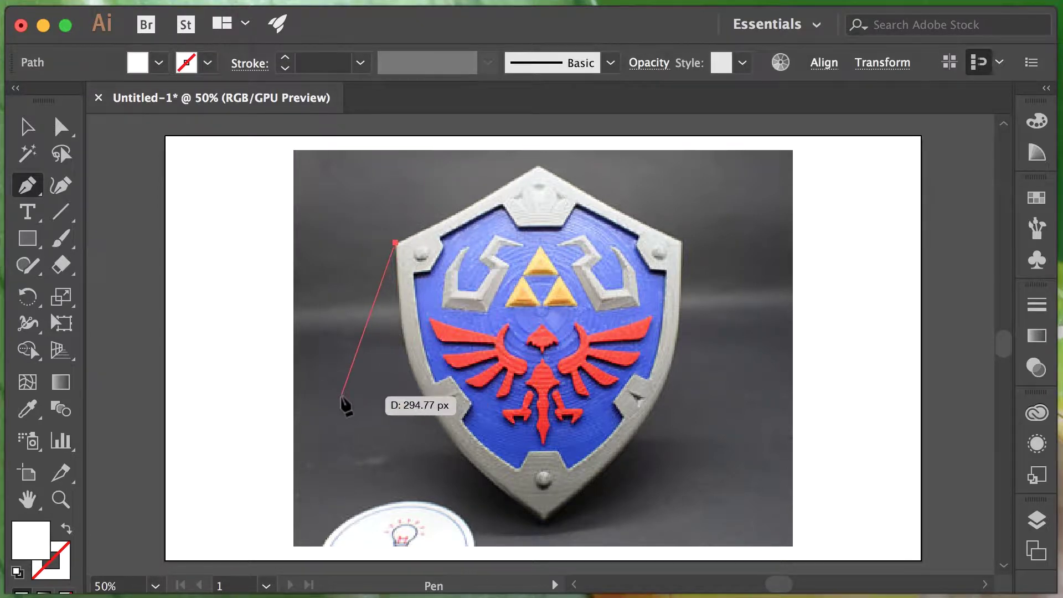
pyautogui.click(307, 319)
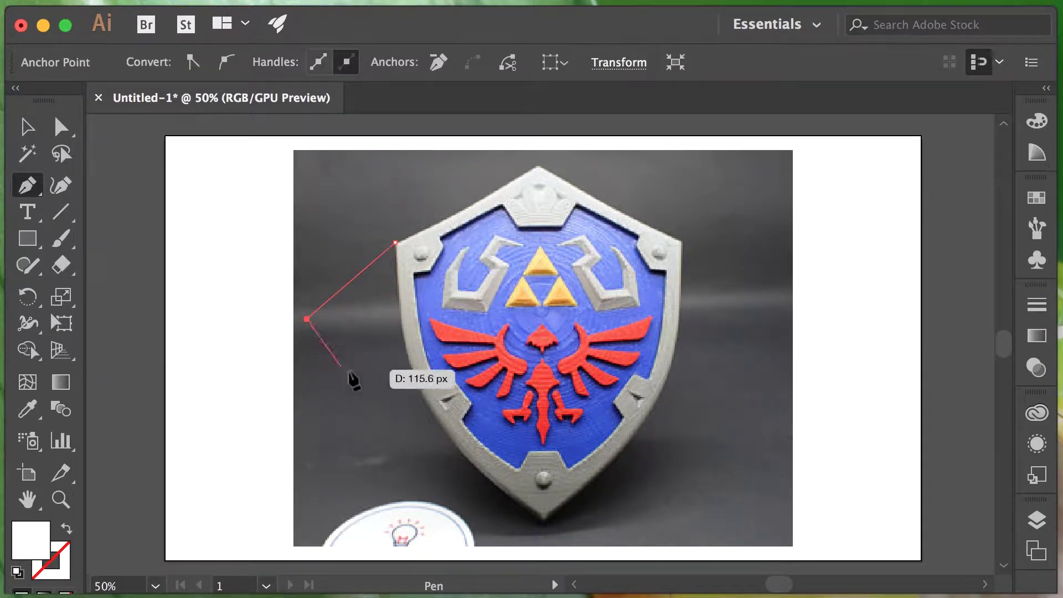
pyautogui.click(396, 378)
pyautogui.click(563, 355)
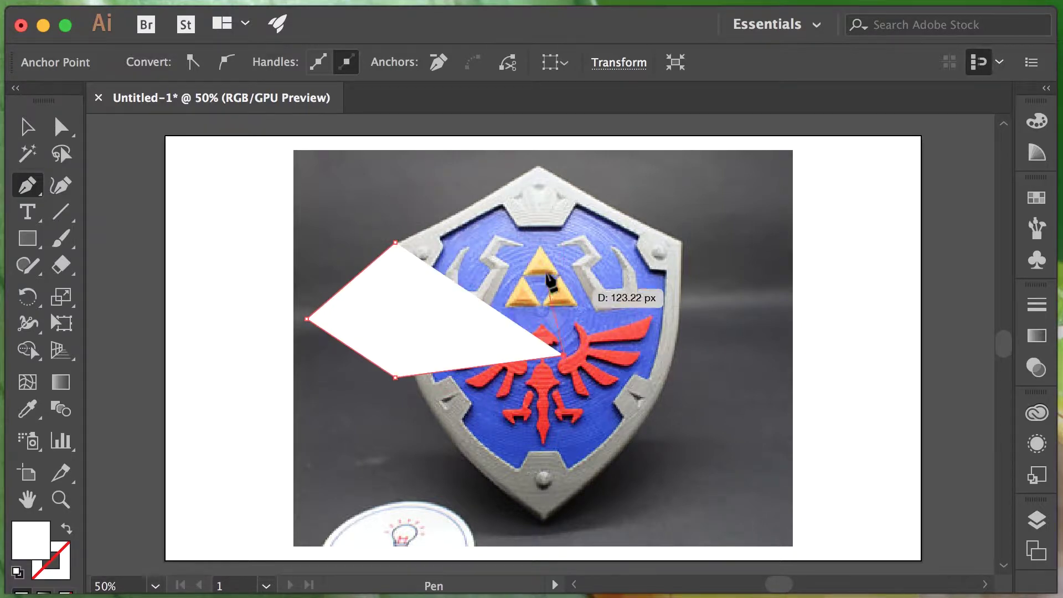
pyautogui.click(537, 265)
pyautogui.click(456, 227)
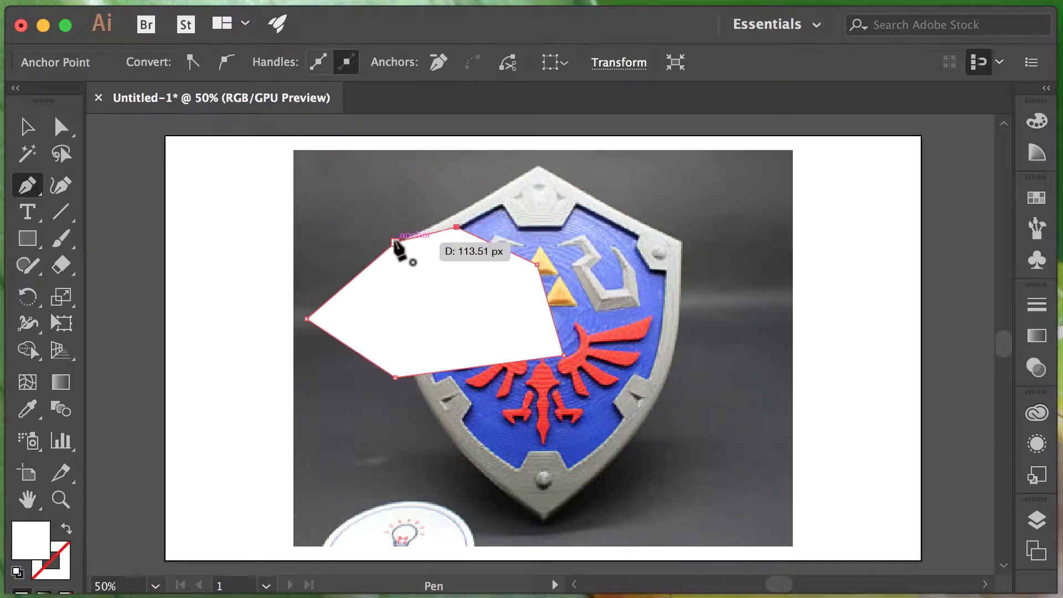
pyautogui.click(396, 242)
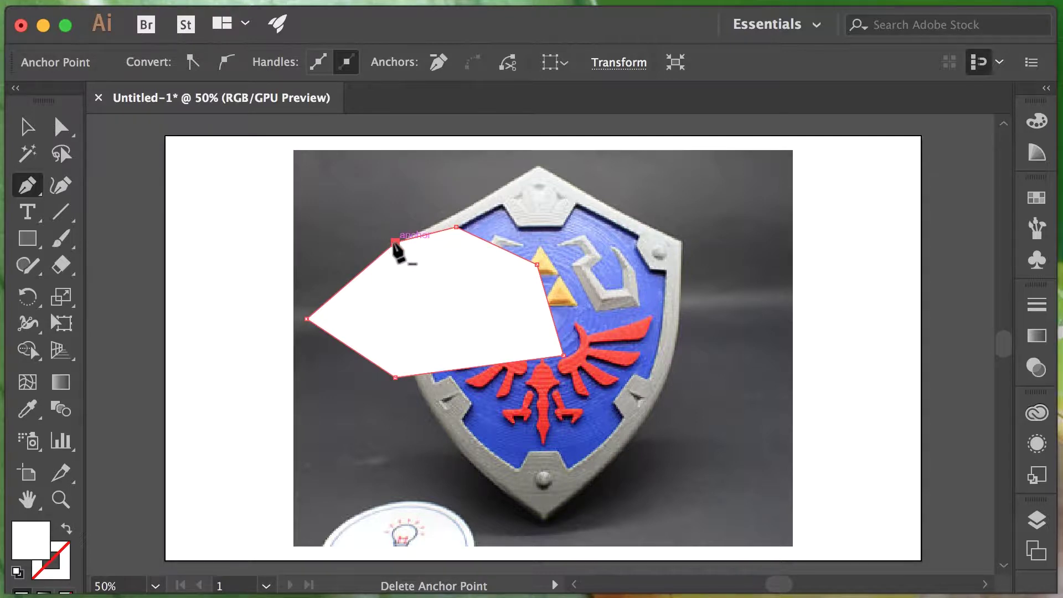
pyautogui.press('Delete')
pyautogui.press('Delete')
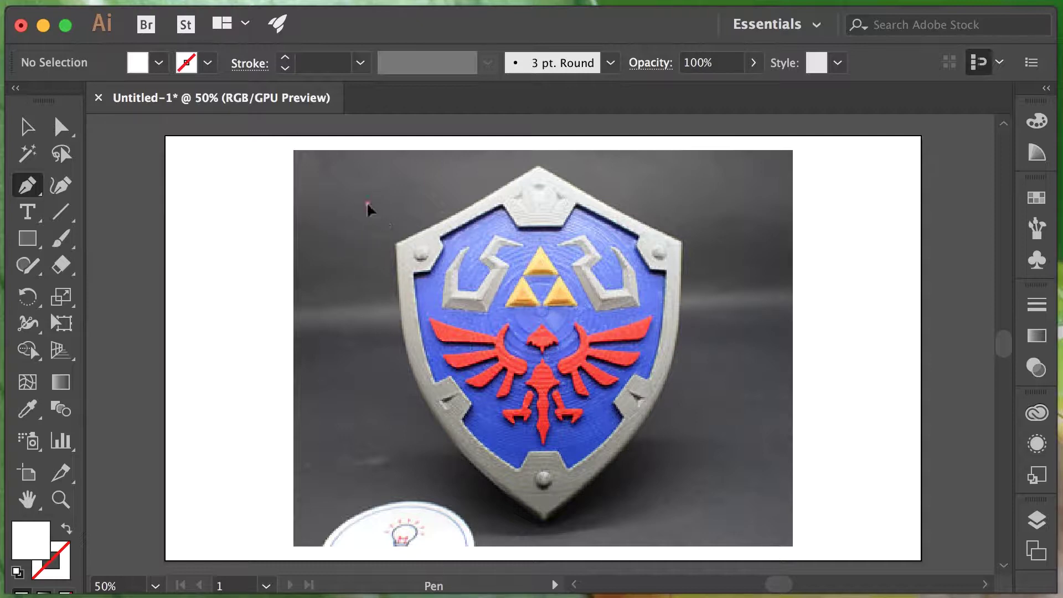
pyautogui.moveTo(336, 222); pyautogui.dragTo(332, 188)
pyautogui.moveTo(406, 189); pyautogui.dragTo(285, 249)
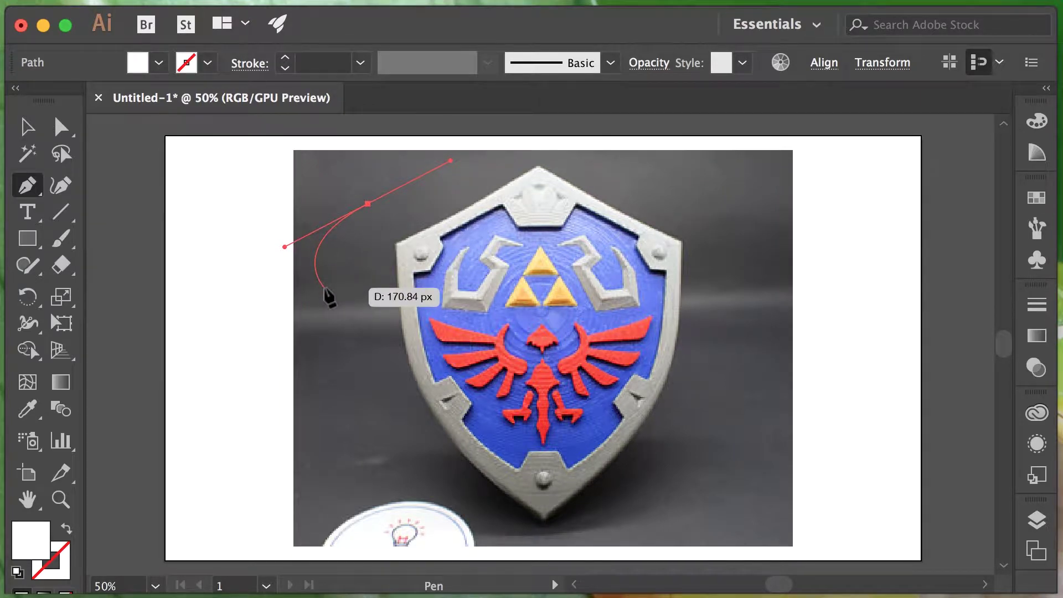
pyautogui.moveTo(332, 297); pyautogui.dragTo(316, 361)
pyautogui.moveTo(248, 321); pyautogui.dragTo(371, 281)
pyautogui.moveTo(314, 380); pyautogui.dragTo(328, 278)
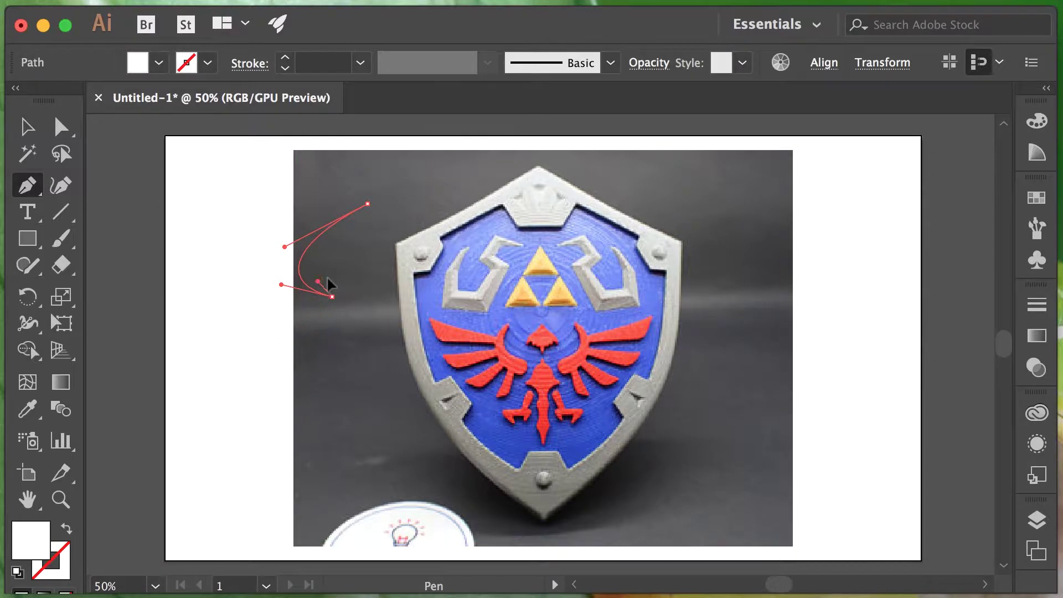
pyautogui.moveTo(335, 348); pyautogui.dragTo(271, 317)
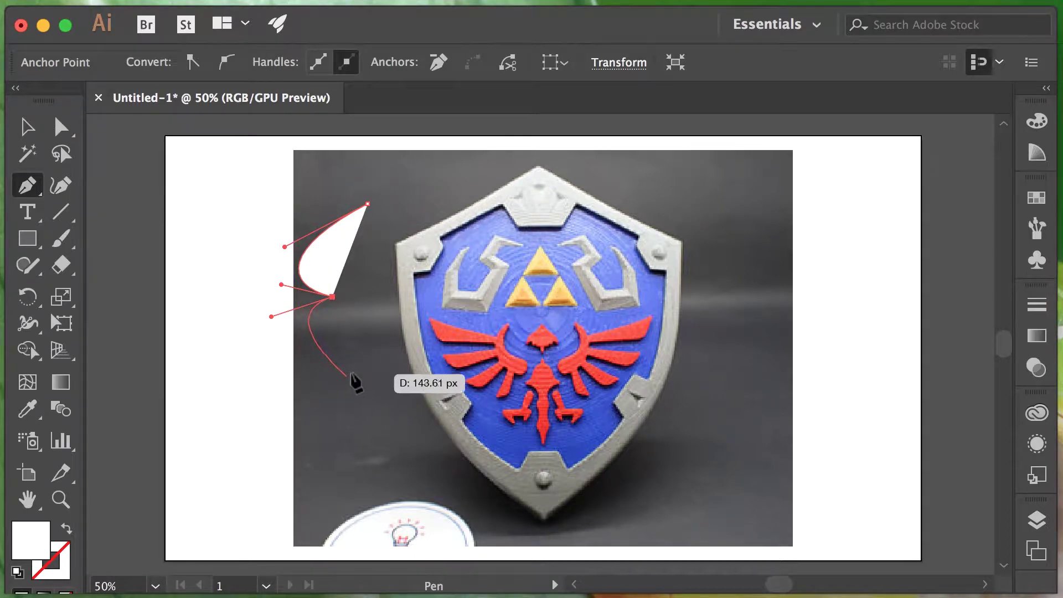
pyautogui.click(333, 360)
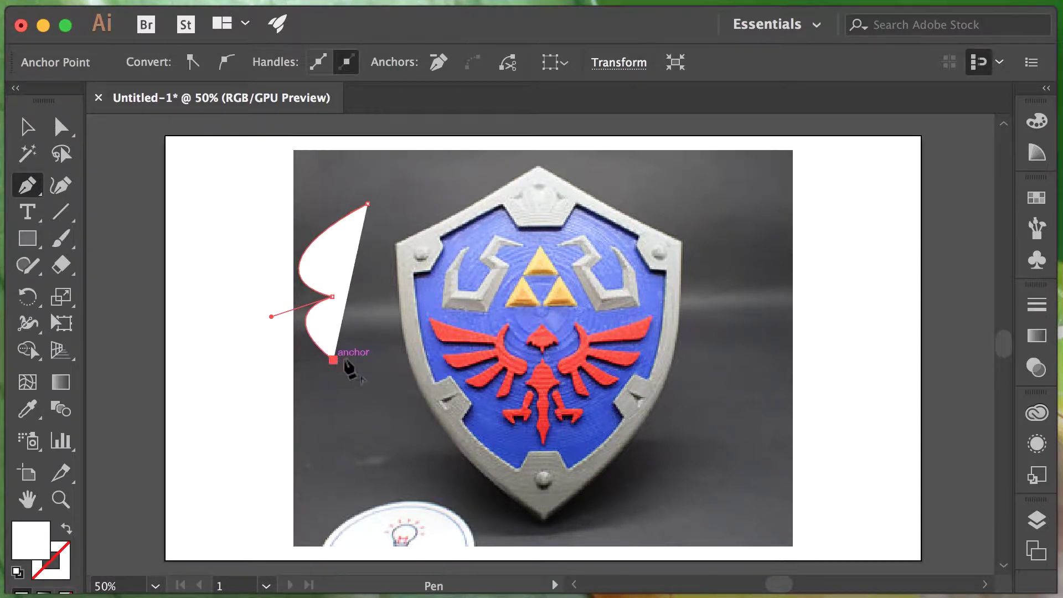
pyautogui.click(426, 314)
pyautogui.click(427, 251)
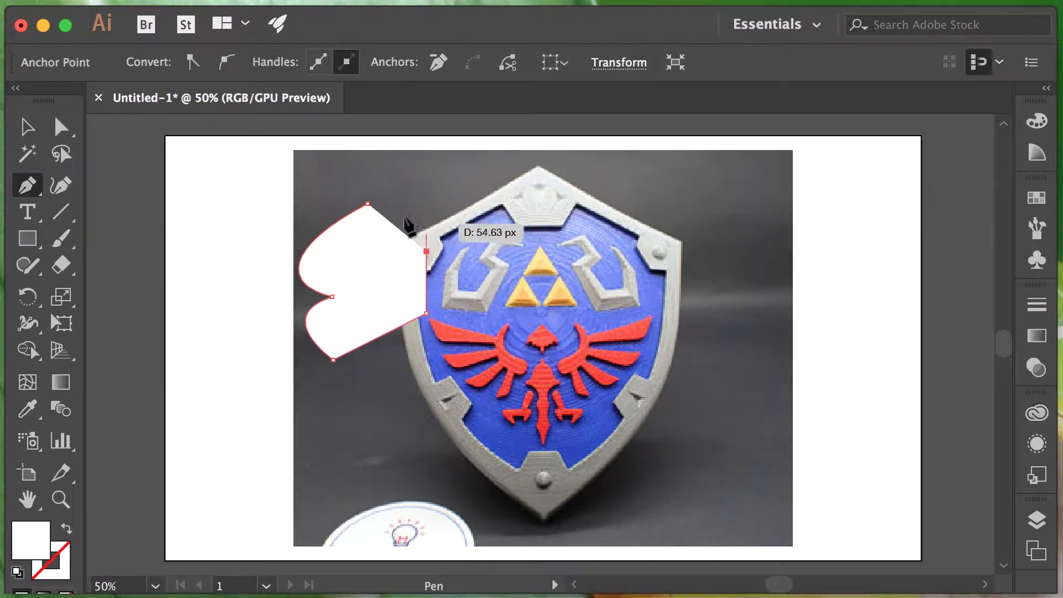
pyautogui.click(367, 204)
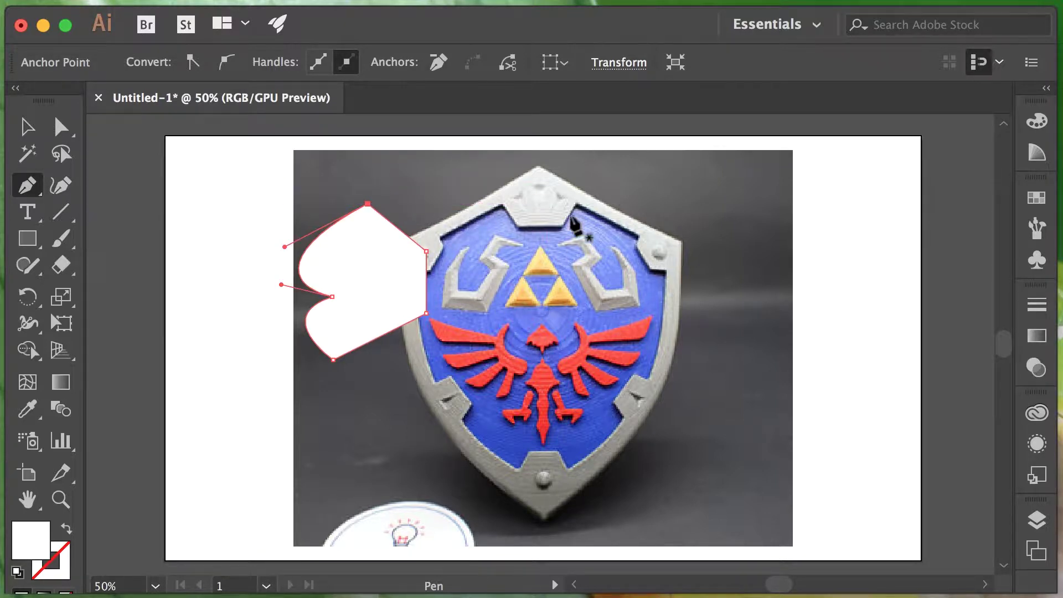
pyautogui.click(385, 268)
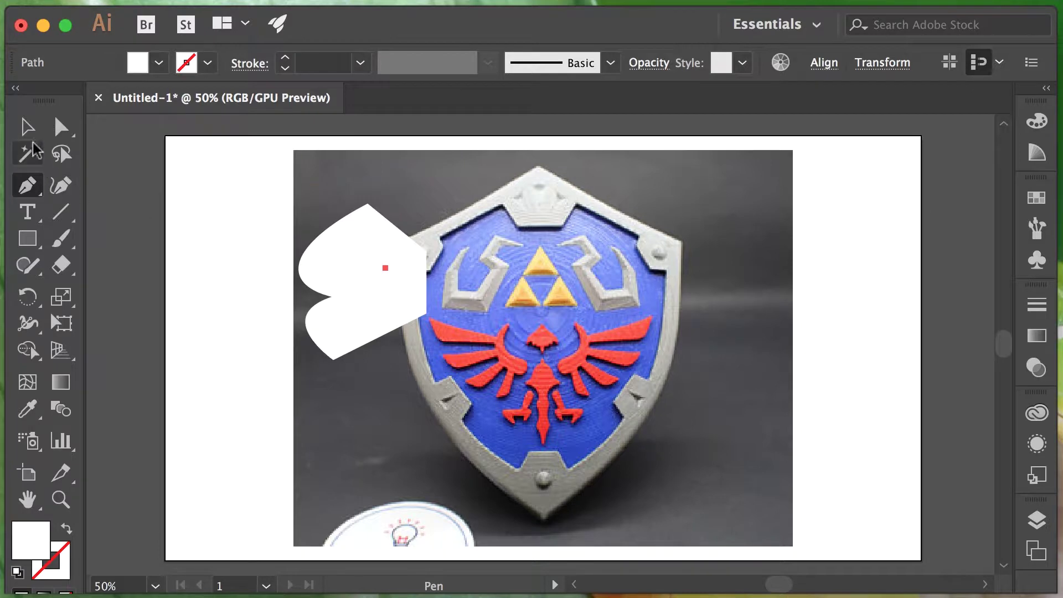
pyautogui.press('v')
pyautogui.press('Delete')
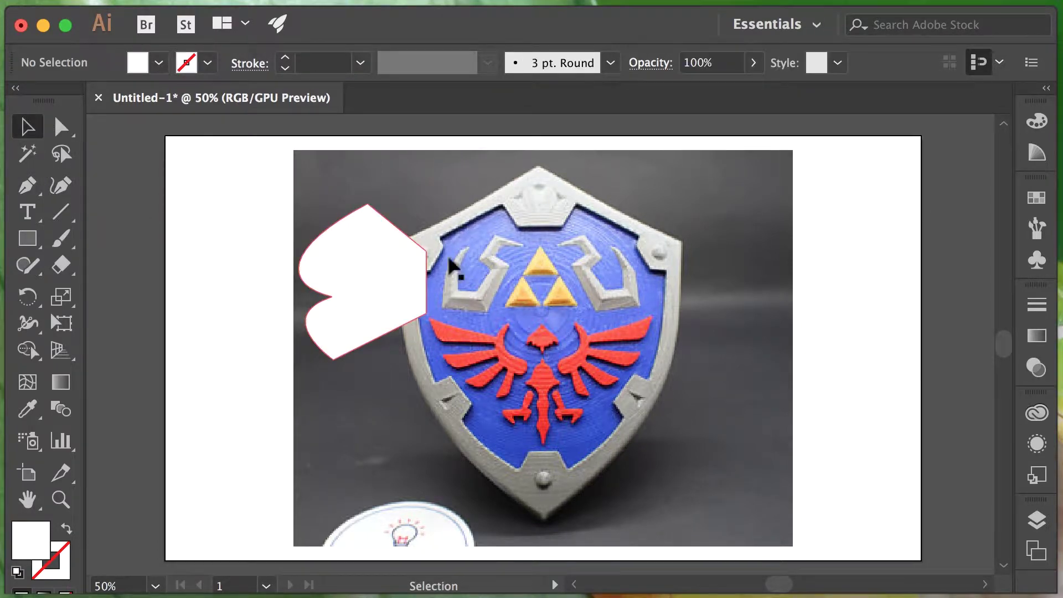
pyautogui.click(349, 255)
pyautogui.press('Delete')
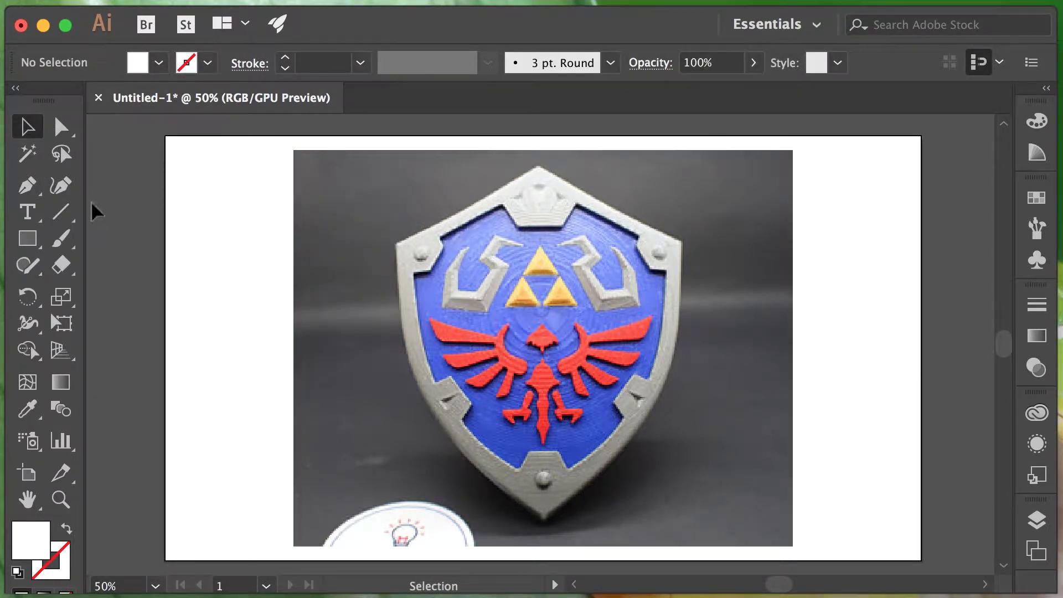
# With the Pen tool active, set the fill to none and show the stroke settings.
pyautogui.click(28, 185)
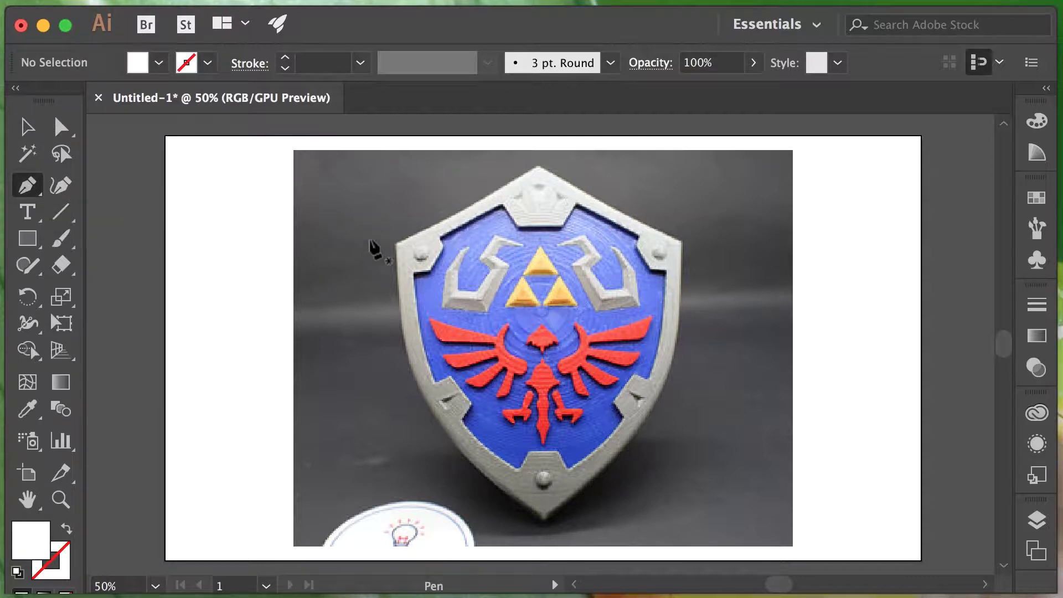
pyautogui.click(1041, 120)
pyautogui.click(761, 146)
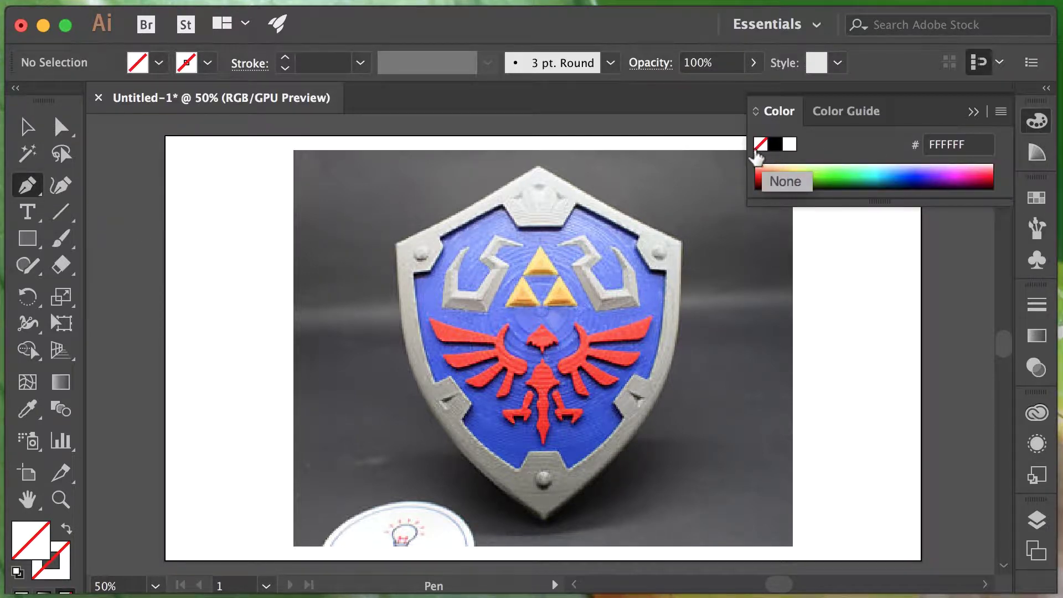
pyautogui.click(1038, 122)
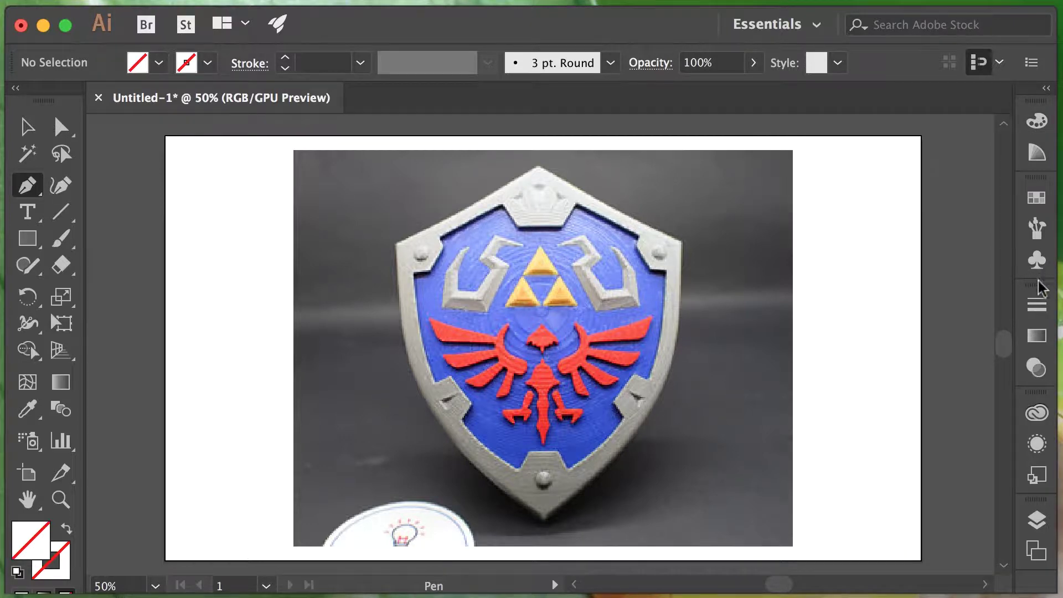
pyautogui.click(1037, 303)
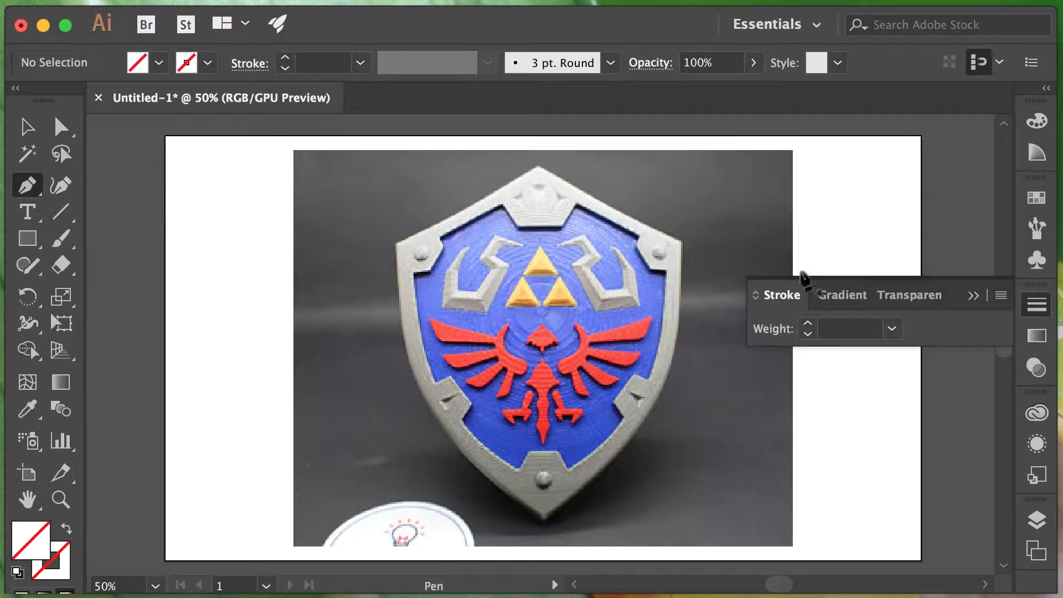
# Draw a rough closed path around the shield outline, starting and ending at the left corner.
pyautogui.click(394, 247)
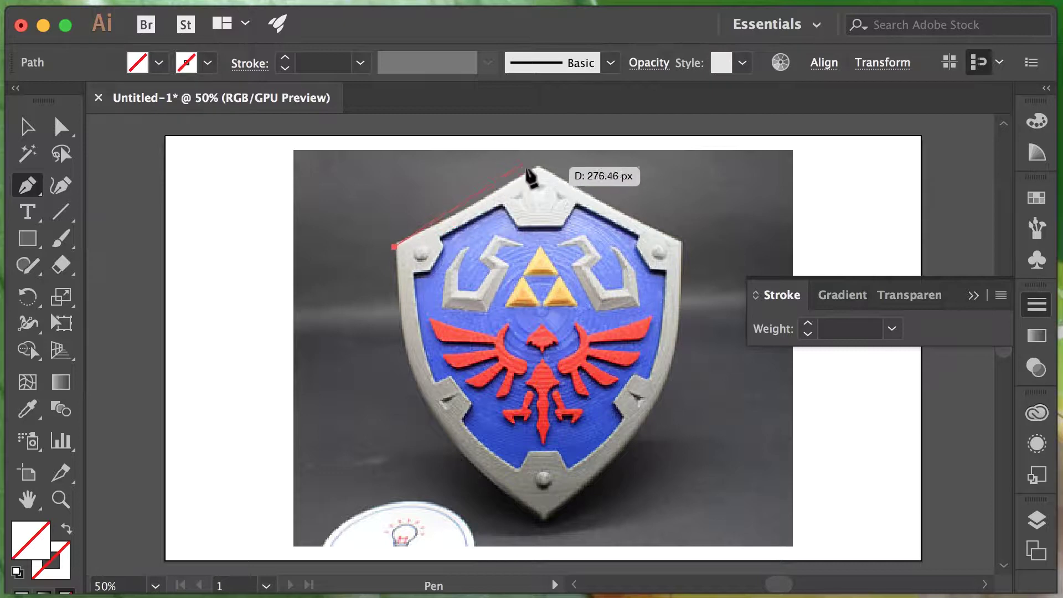
pyautogui.click(538, 168)
pyautogui.click(679, 240)
pyautogui.click(692, 382)
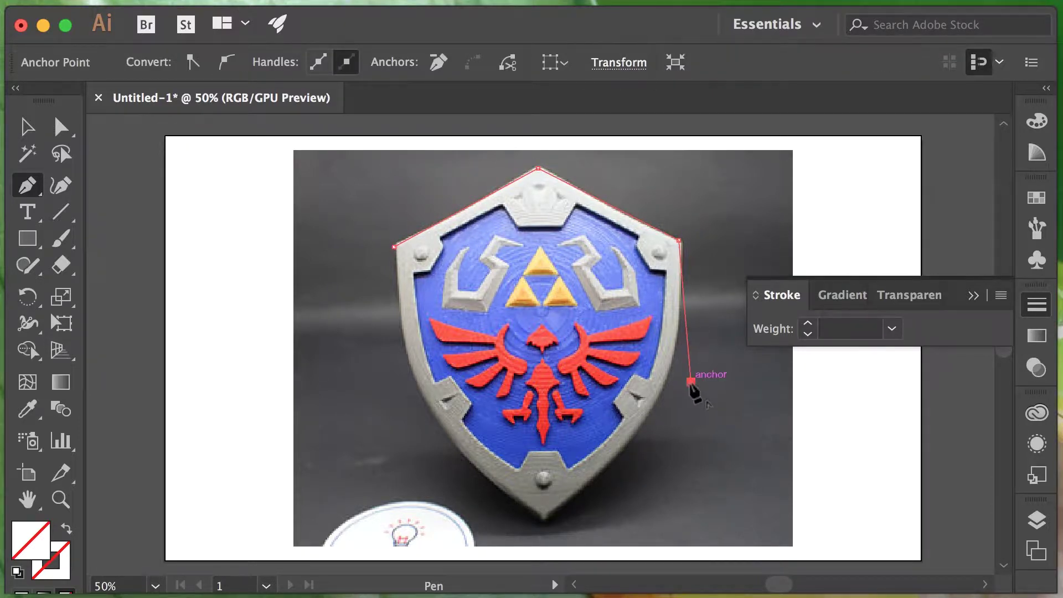
pyautogui.click(560, 420)
pyautogui.click(417, 322)
pyautogui.click(456, 276)
pyautogui.click(566, 294)
pyautogui.click(557, 234)
pyautogui.click(431, 240)
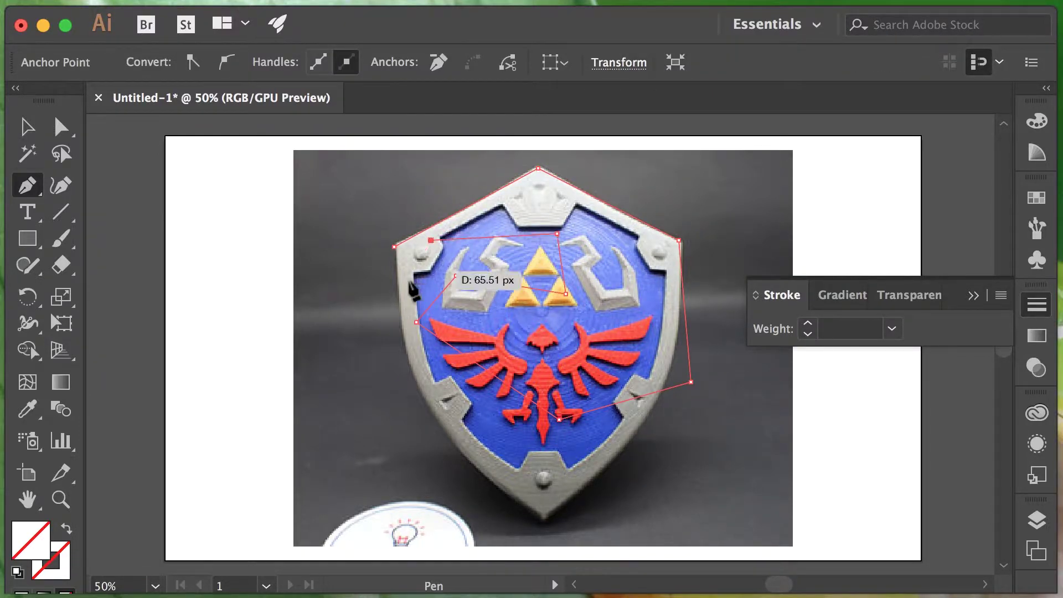
pyautogui.click(408, 281)
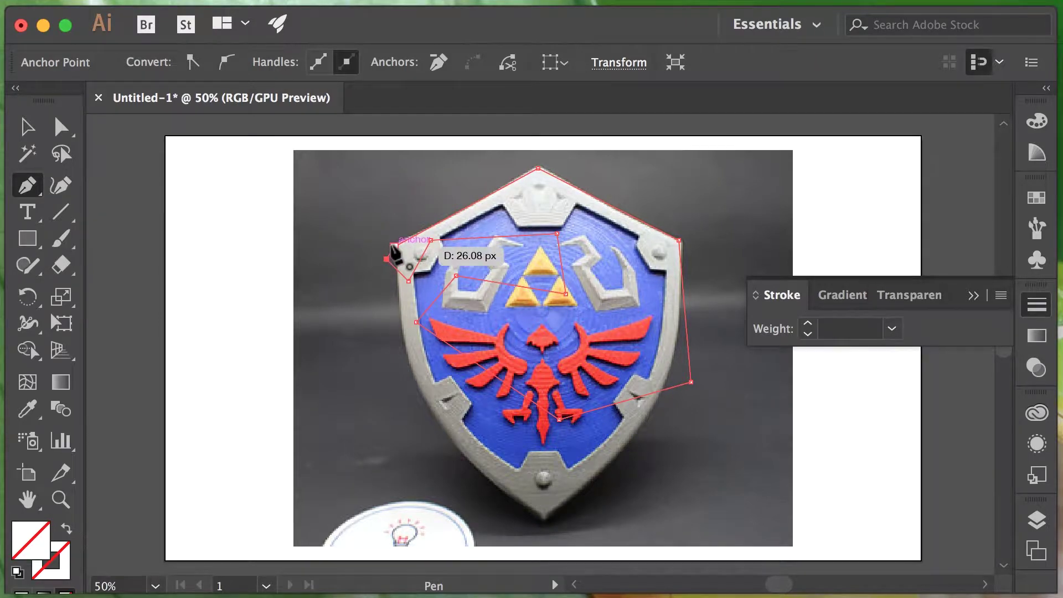
pyautogui.click(393, 246)
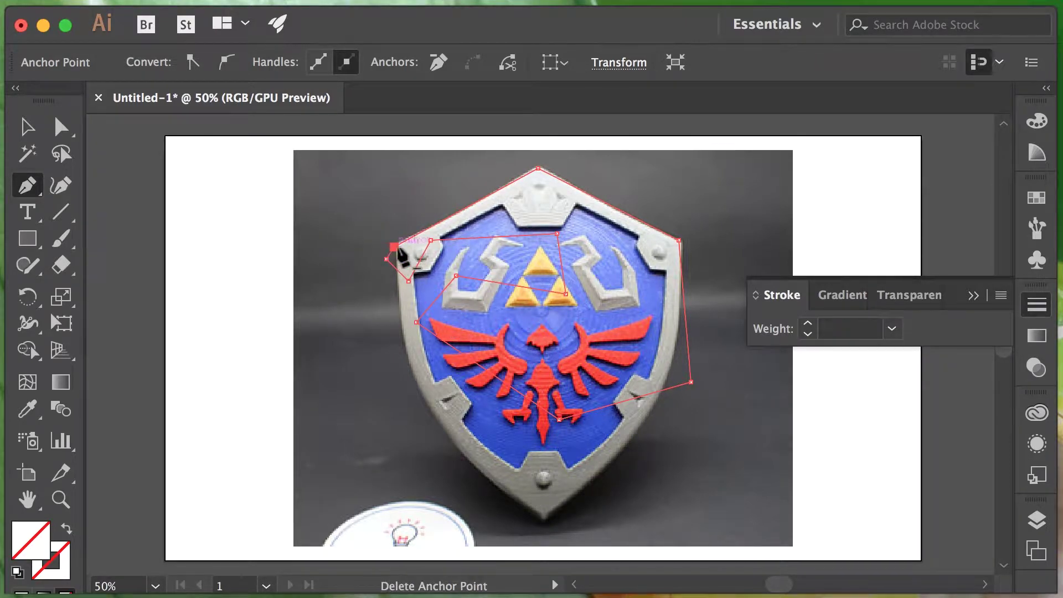
# With the Selection tool, select the stray red path and delete it.
pyautogui.press('v')
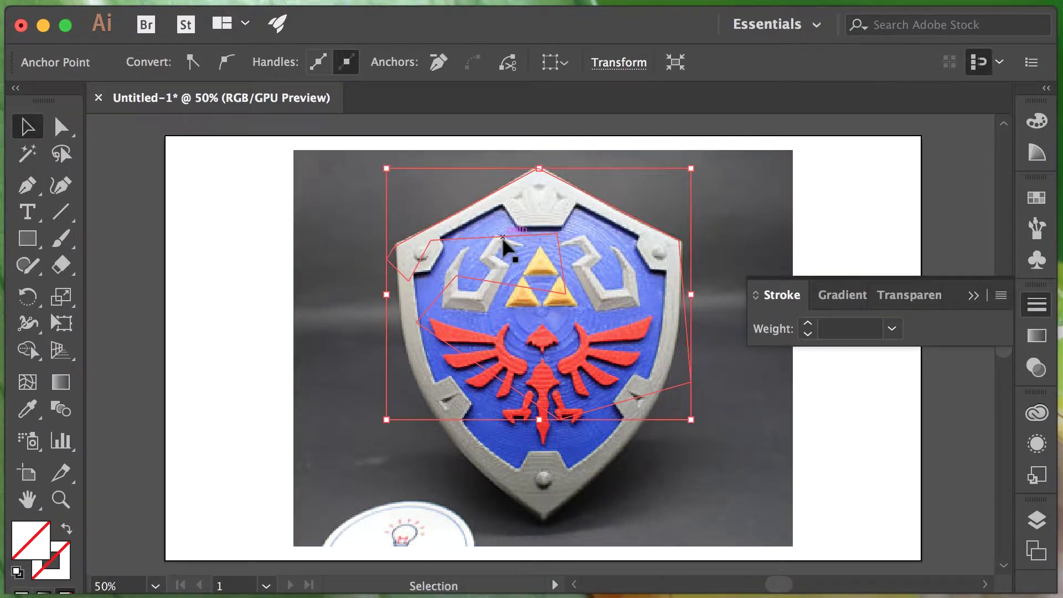
pyautogui.click(436, 224)
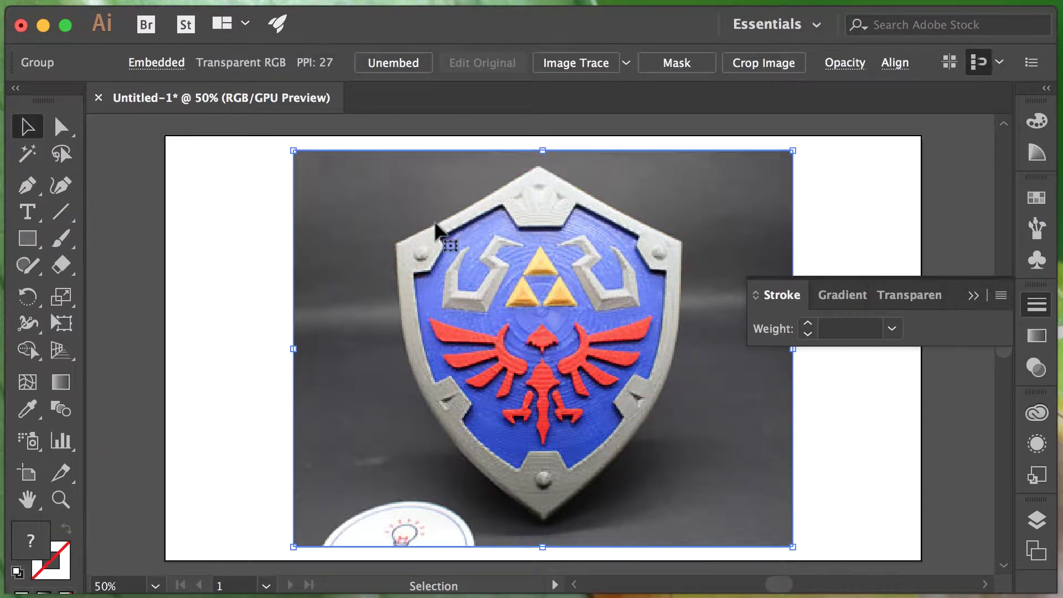
pyautogui.click(456, 280)
pyautogui.press('Delete')
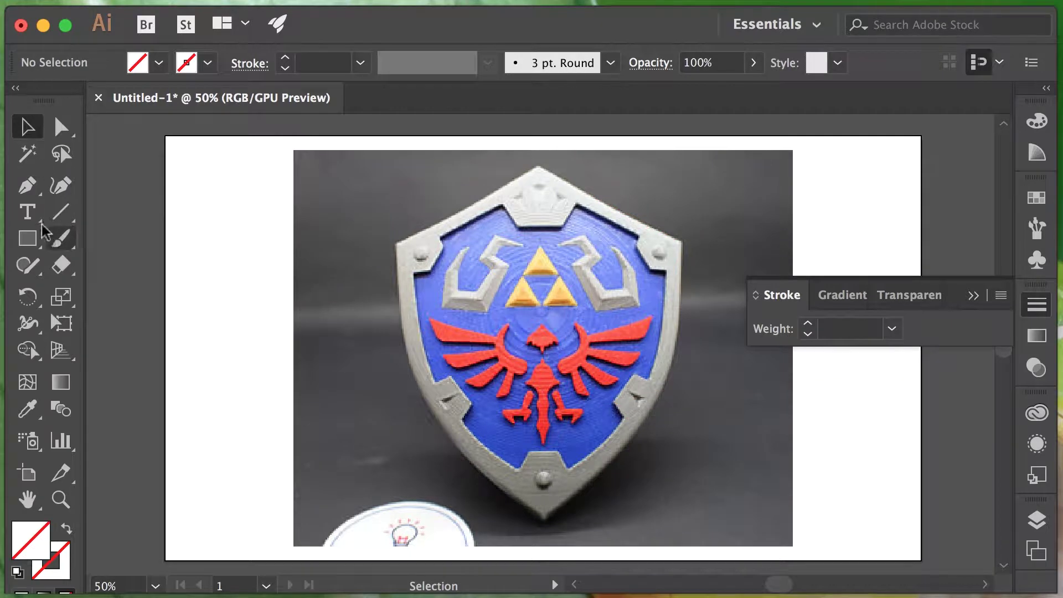
# Trace the shield's top point, left corner, curved bottom tip and right corner with the Pen tool.
pyautogui.click(27, 184)
pyautogui.click(1037, 305)
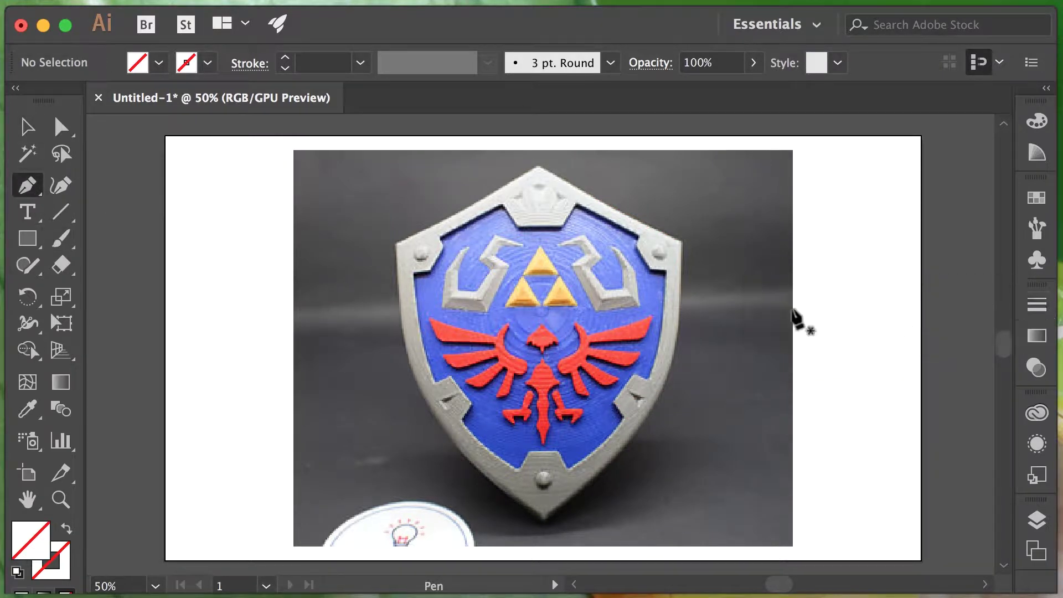
pyautogui.click(537, 165)
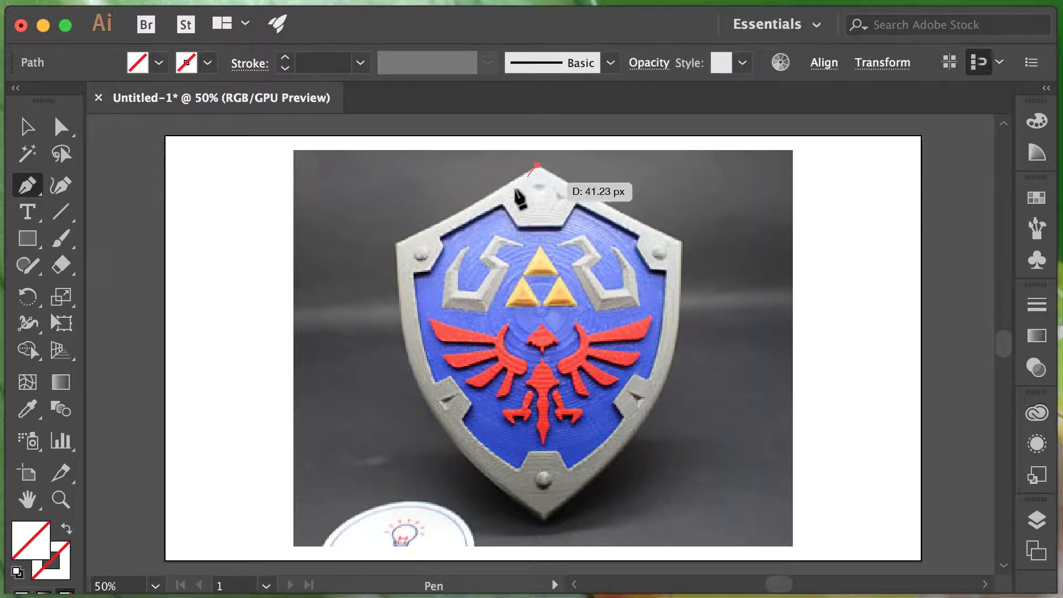
pyautogui.click(396, 243)
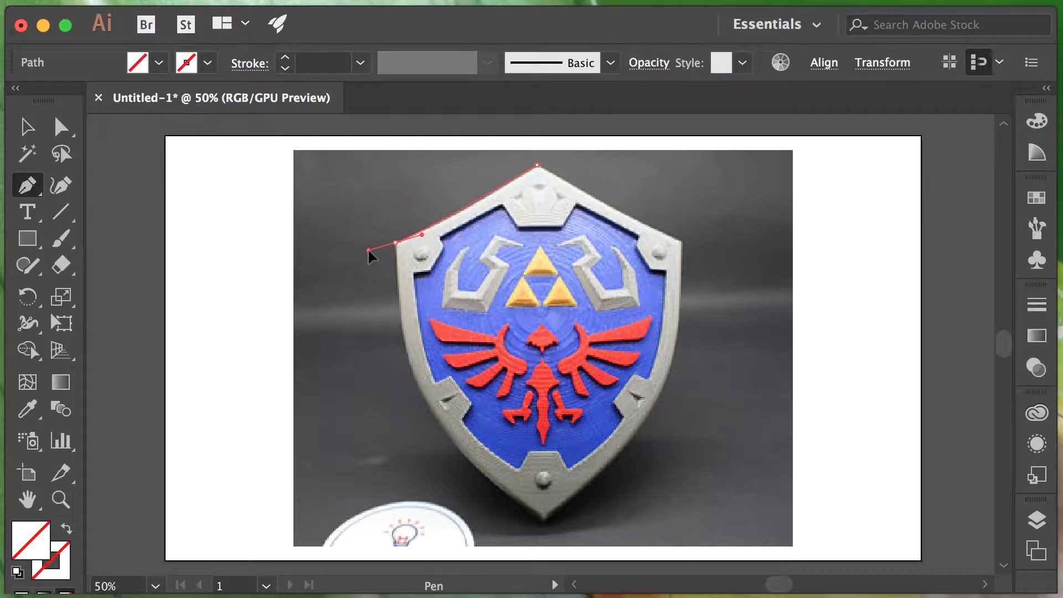
pyautogui.moveTo(543, 521); pyautogui.dragTo(611, 504)
pyautogui.scroll(-5, 619, 425)
pyautogui.scroll(-1, 619, 426)
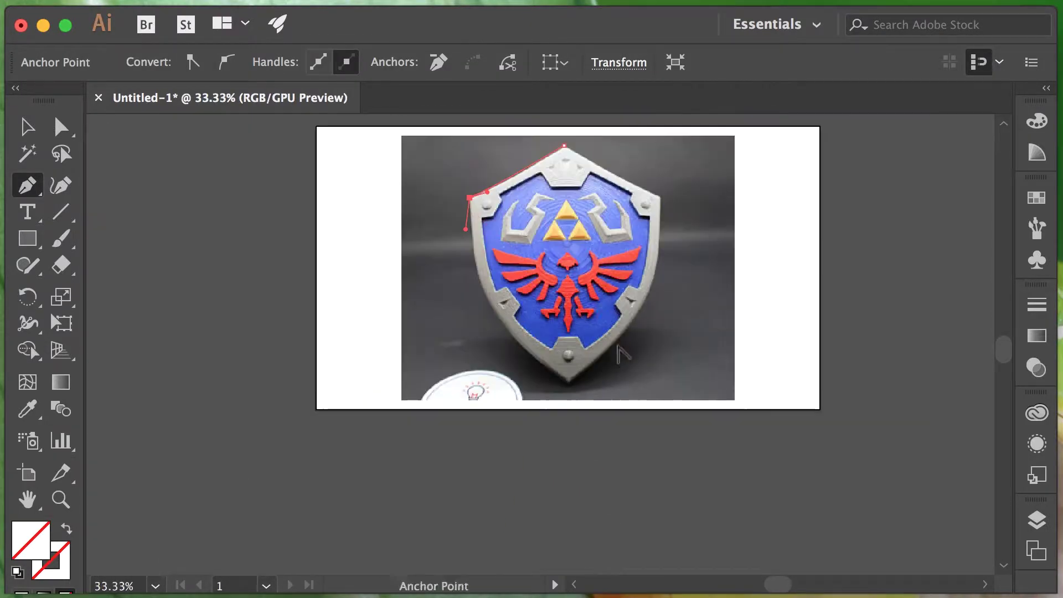
pyautogui.scroll(1, 618, 425)
pyautogui.hscroll(-2, 498, 333)
pyautogui.moveTo(518, 443); pyautogui.dragTo(669, 344)
pyautogui.click(657, 164)
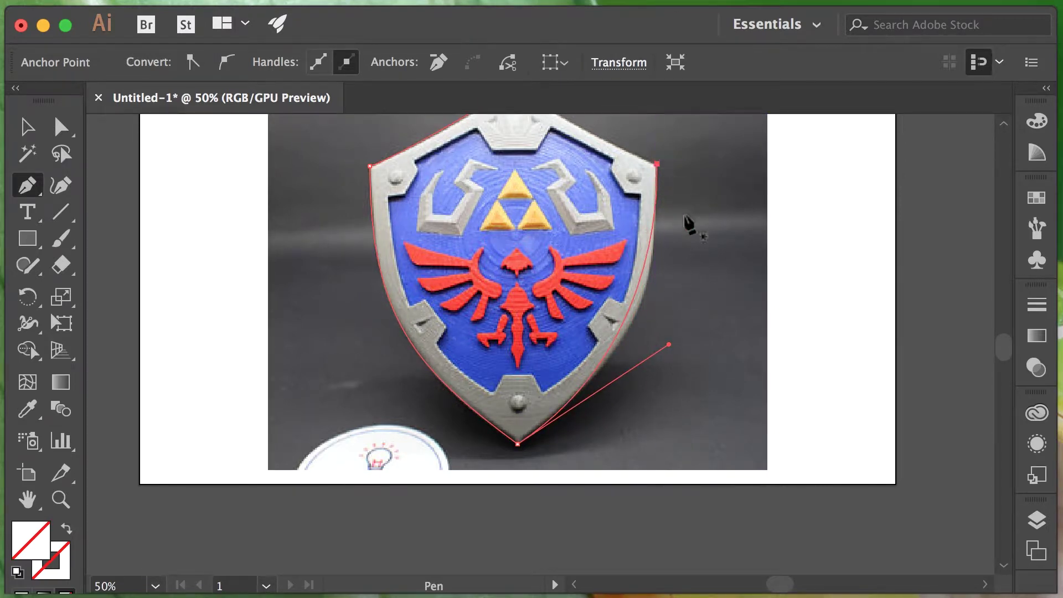
# Reshape the bottom tip's curve and connect the top-right corner back to the top point.
pyautogui.keyDown('ctrl'); pyautogui.click(519, 445); pyautogui.keyUp('ctrl')
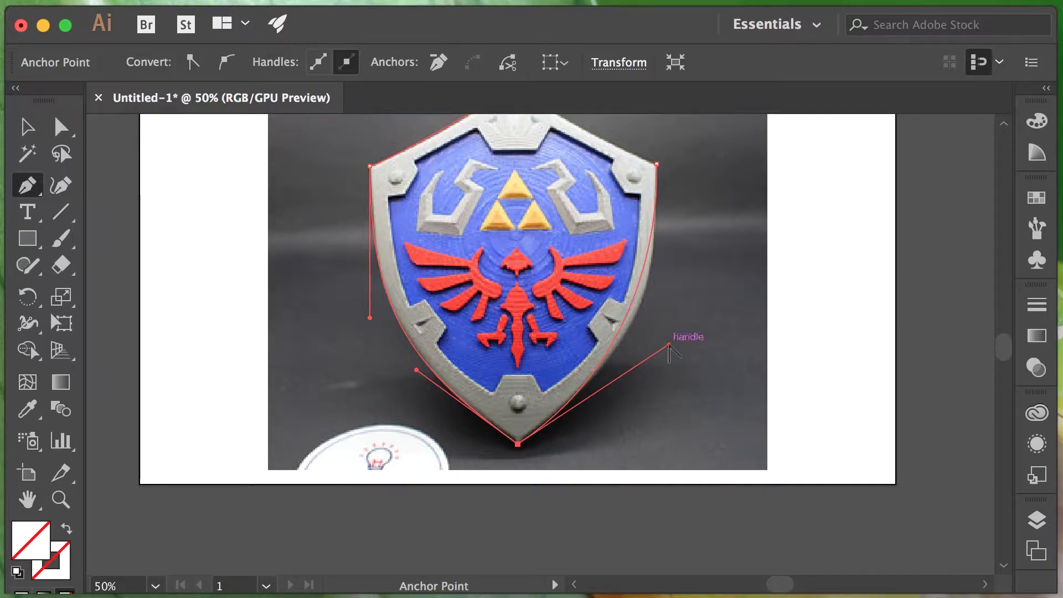
pyautogui.moveTo(669, 344); pyautogui.dragTo(678, 324)
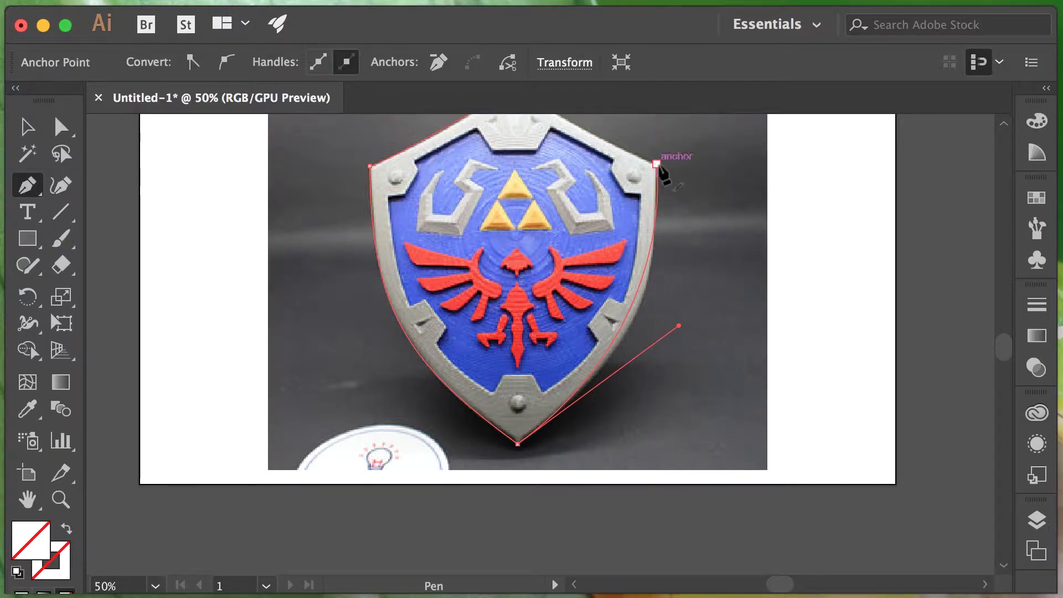
pyautogui.press('super')
pyautogui.keyDown('super'); pyautogui.click(657, 164); pyautogui.keyUp('super')
pyautogui.press('space')
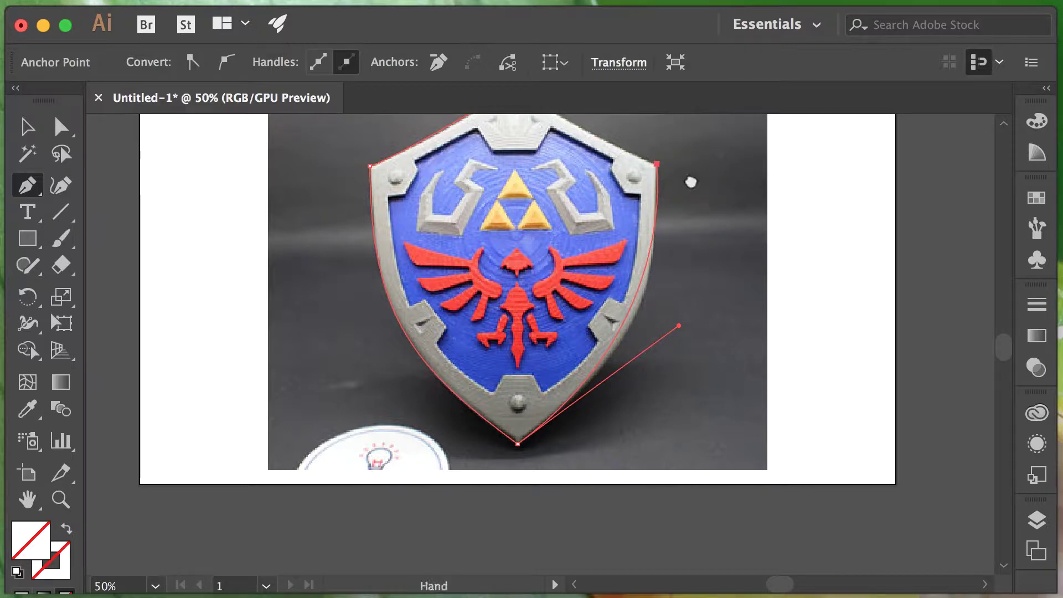
pyautogui.moveTo(691, 181); pyautogui.dragTo(766, 250)
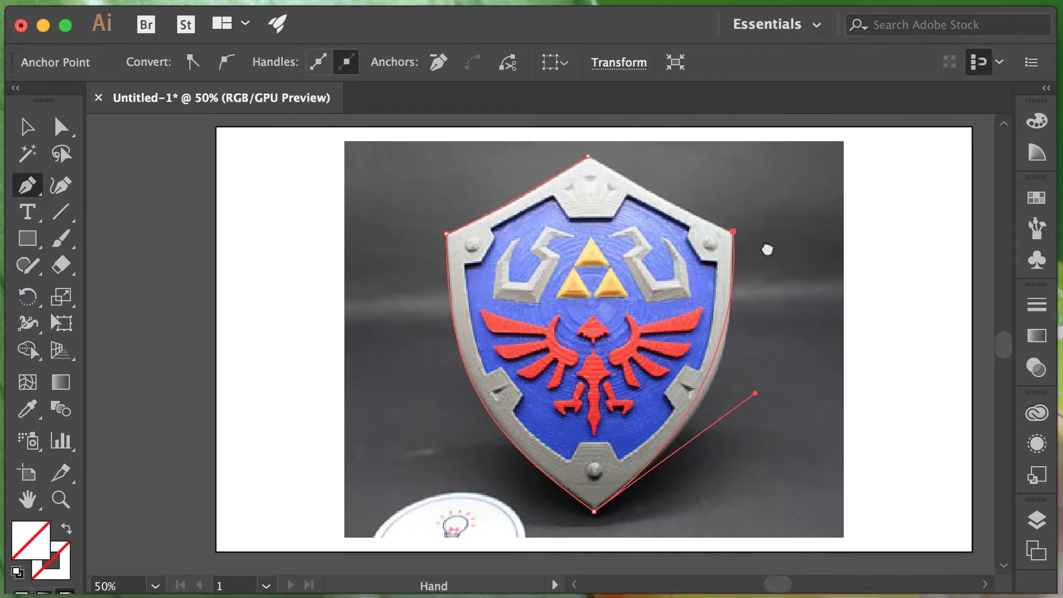
pyautogui.click(733, 232)
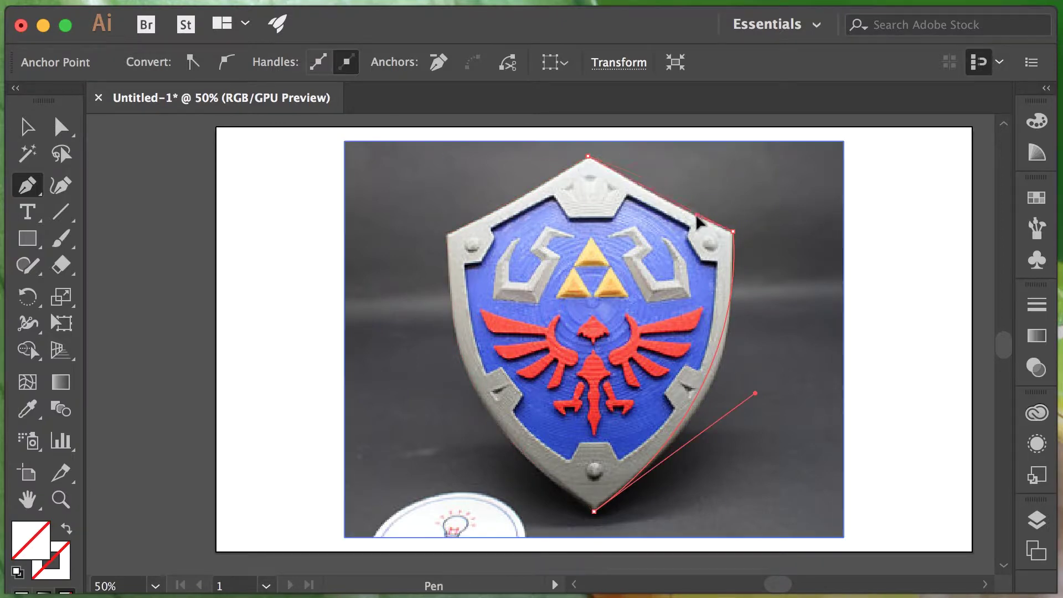
pyautogui.moveTo(732, 232); pyautogui.dragTo(738, 289)
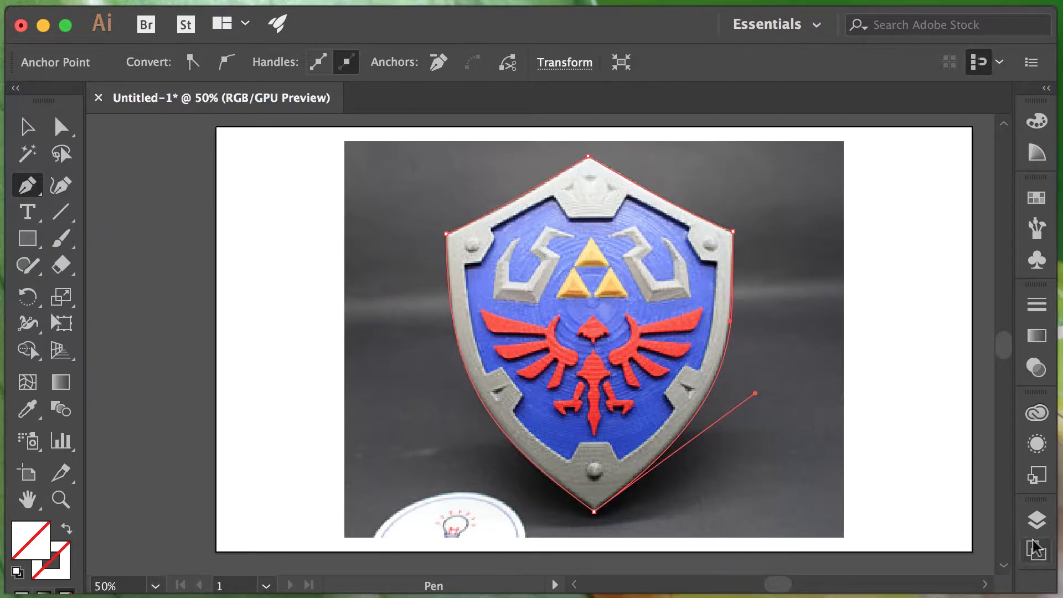
# Fill the traced shield outline with solid black (000000) from the Color panel.
pyautogui.click(1037, 521)
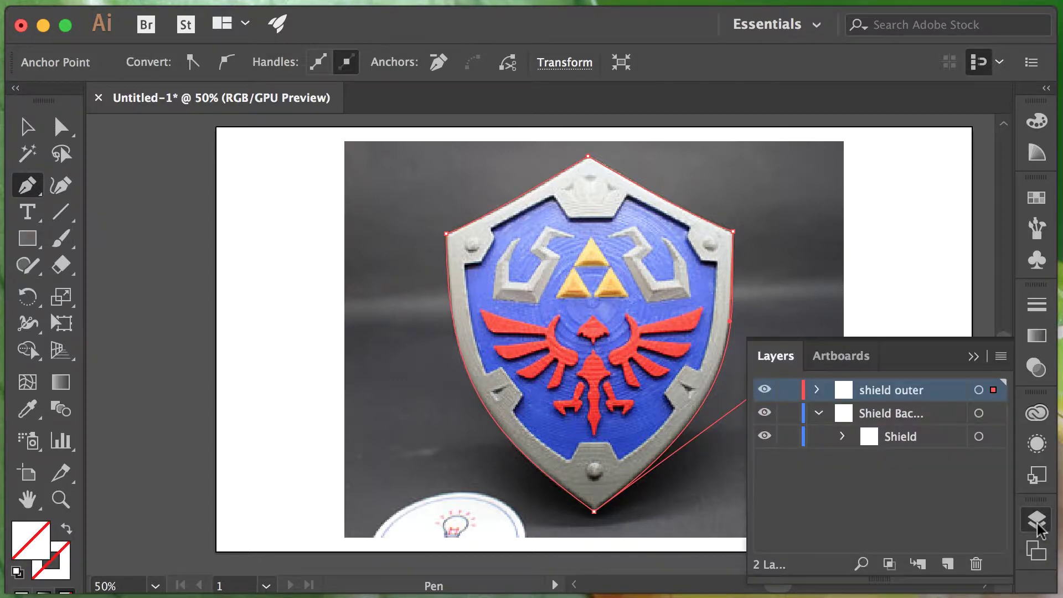
pyautogui.click(1038, 523)
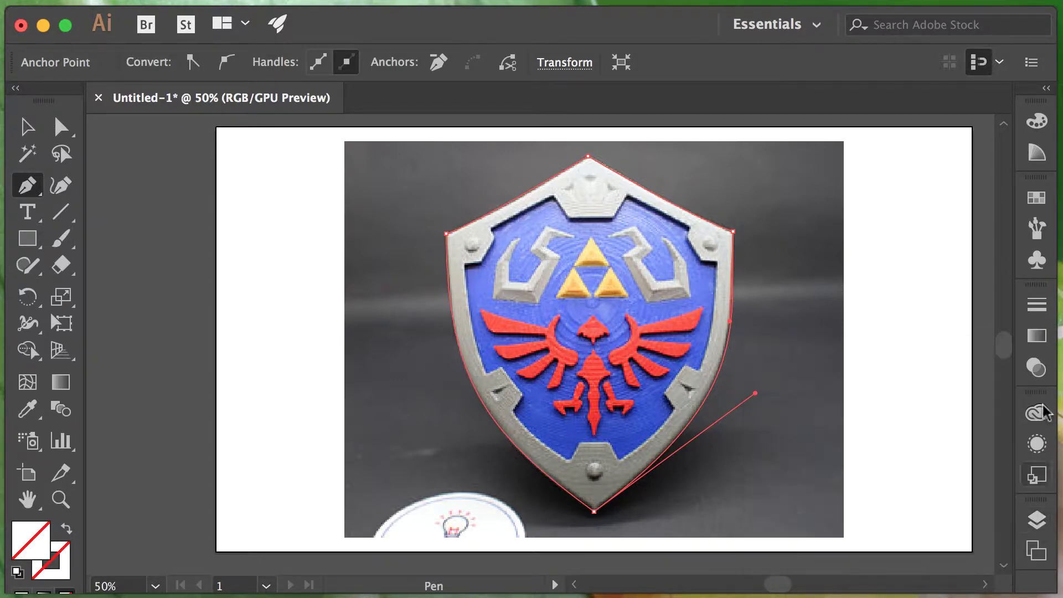
pyautogui.click(1038, 123)
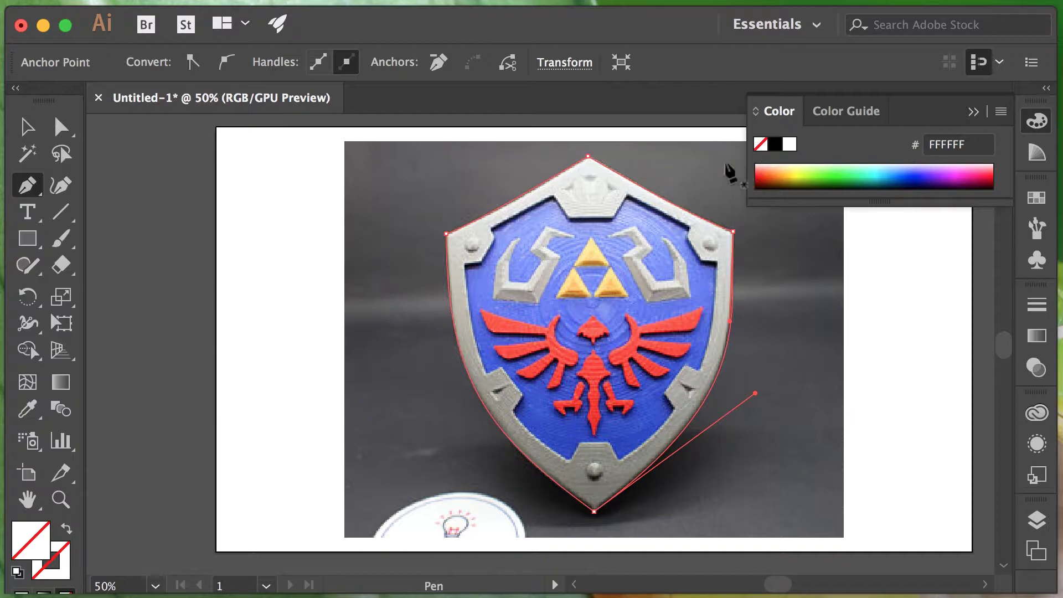
pyautogui.moveTo(888, 181); pyautogui.dragTo(809, 160)
pyautogui.click(795, 147)
pyautogui.click(774, 146)
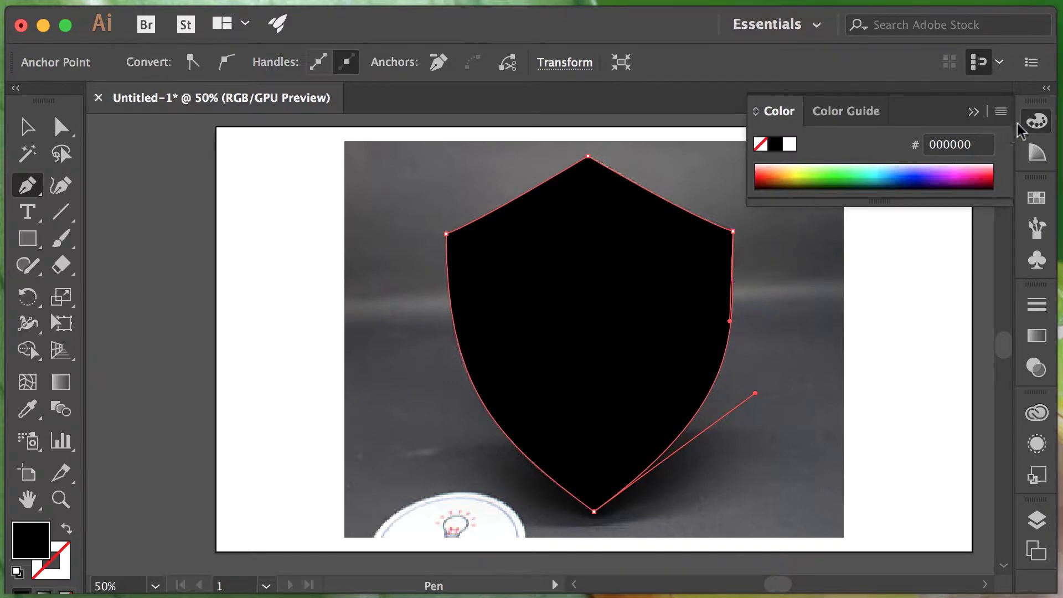
pyautogui.click(1035, 125)
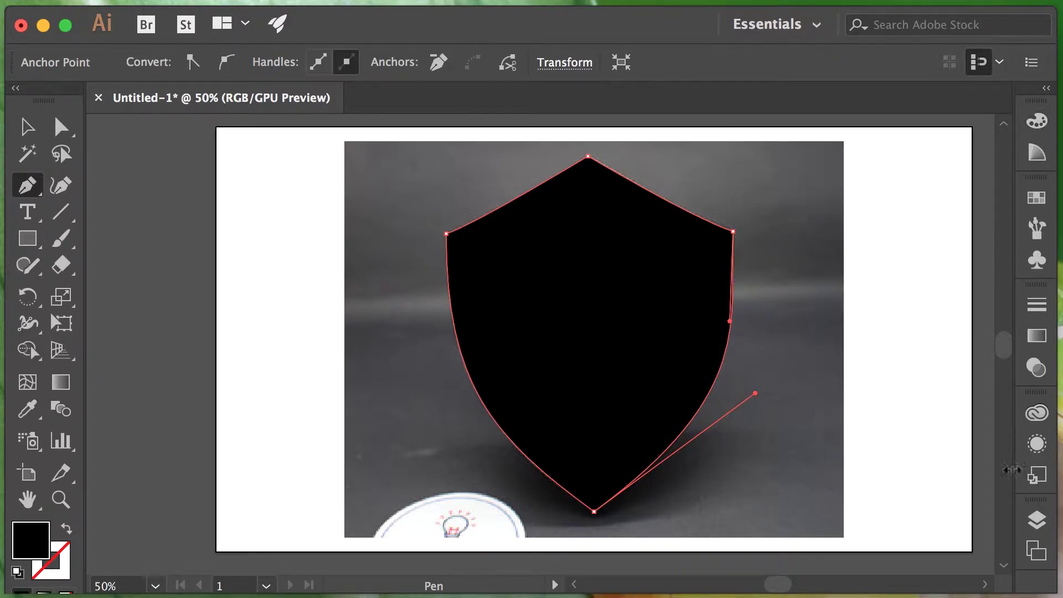
pyautogui.click(1037, 520)
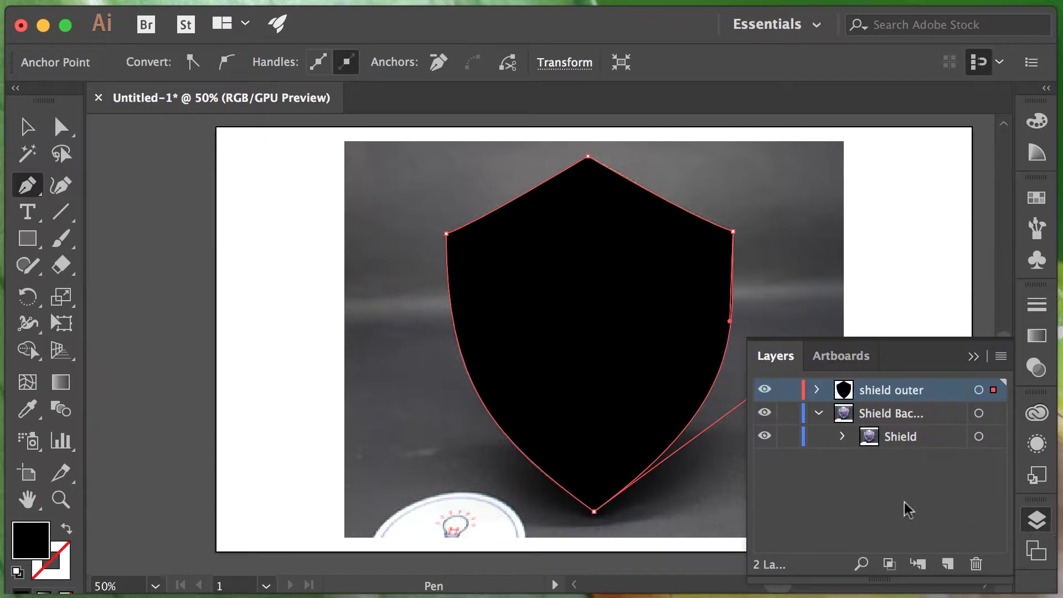
# Hide the shield outer layer and add a new layer named 'Blue inner'.
pyautogui.click(765, 392)
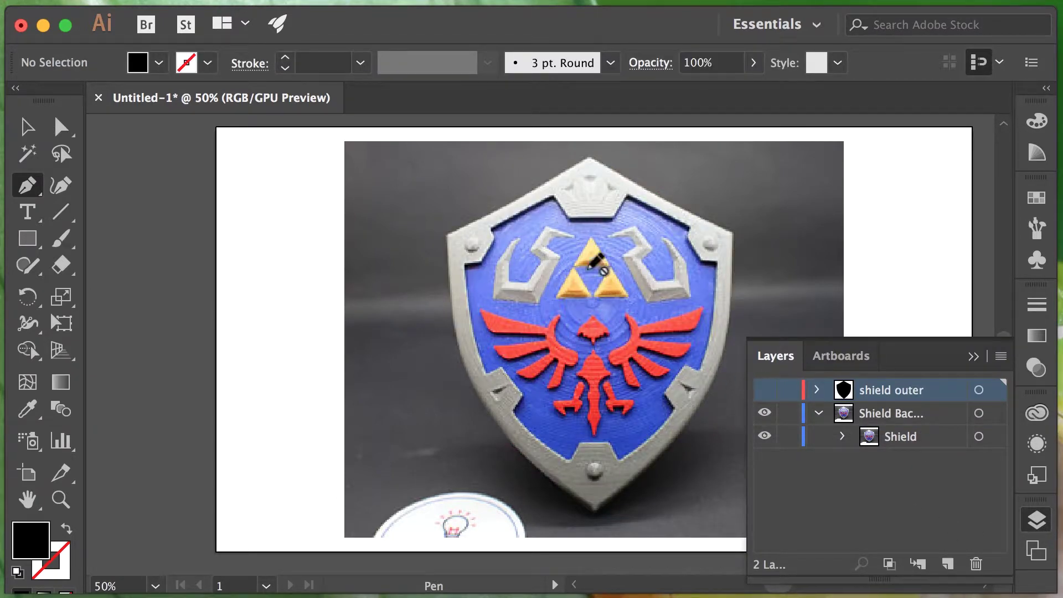
pyautogui.click(948, 565)
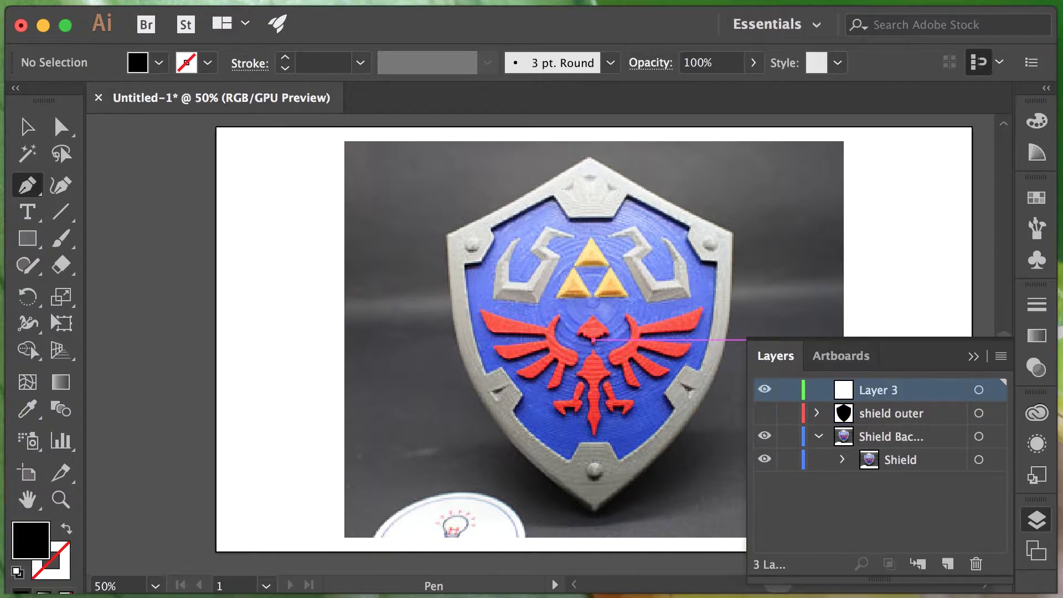
pyautogui.doubleClick(887, 390)
pyautogui.moveTo(348, 185); pyautogui.dragTo(346, 223)
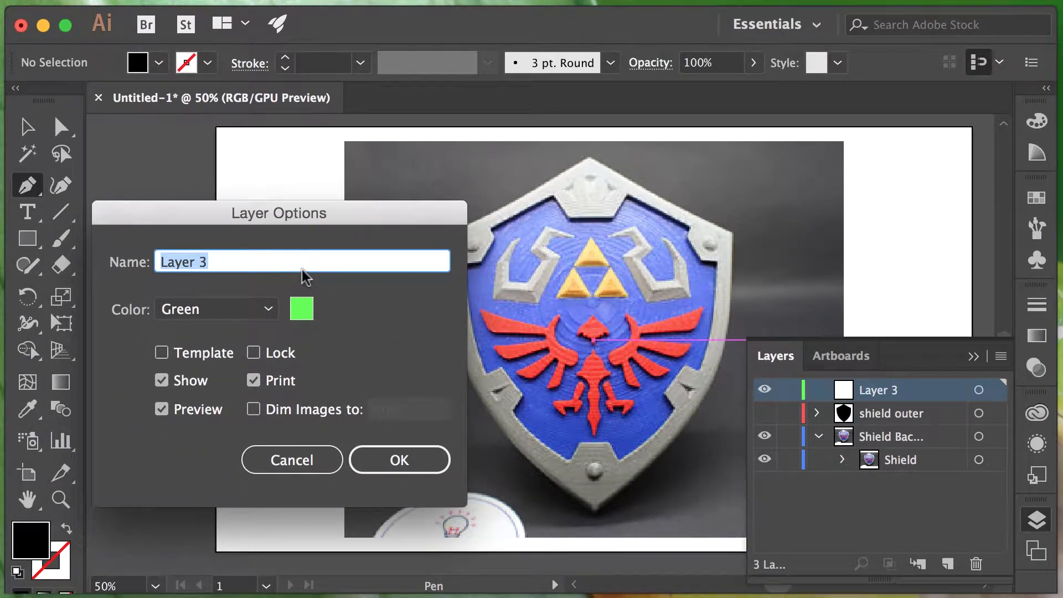
pyautogui.press('BackSpace')
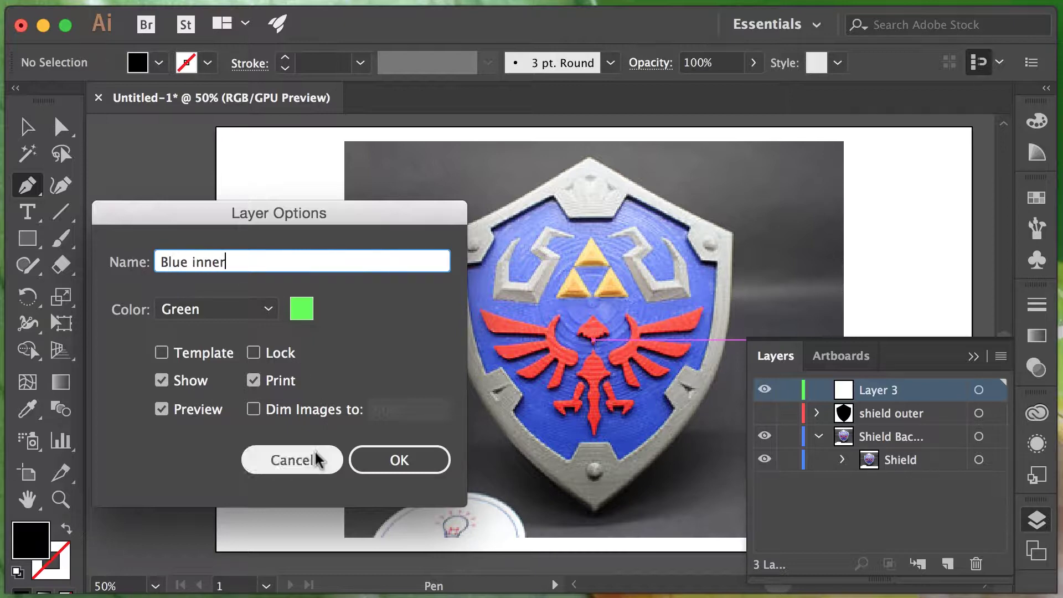
pyautogui.click(382, 460)
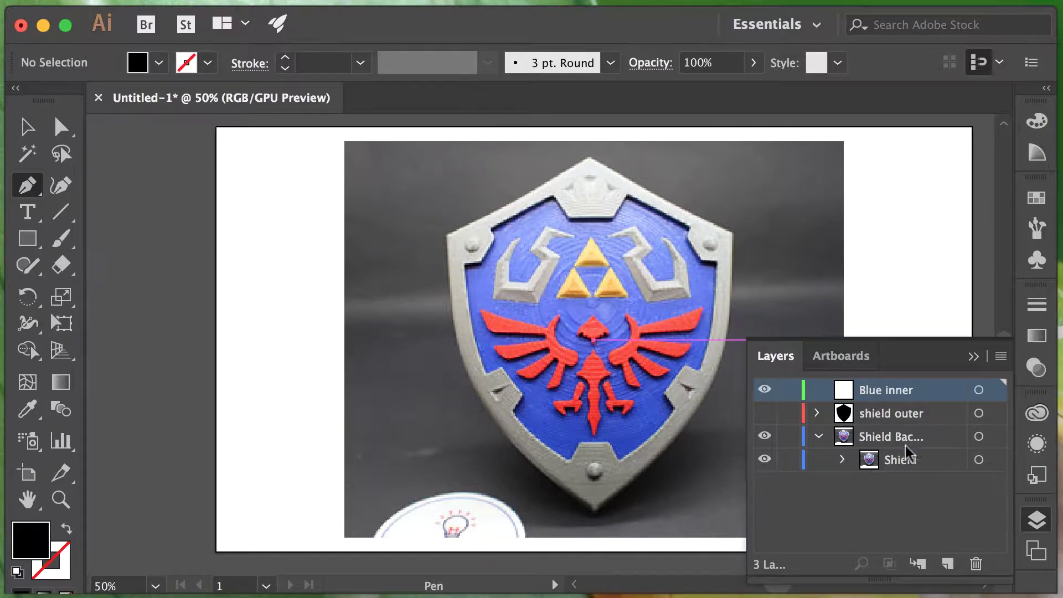
pyautogui.click(1044, 525)
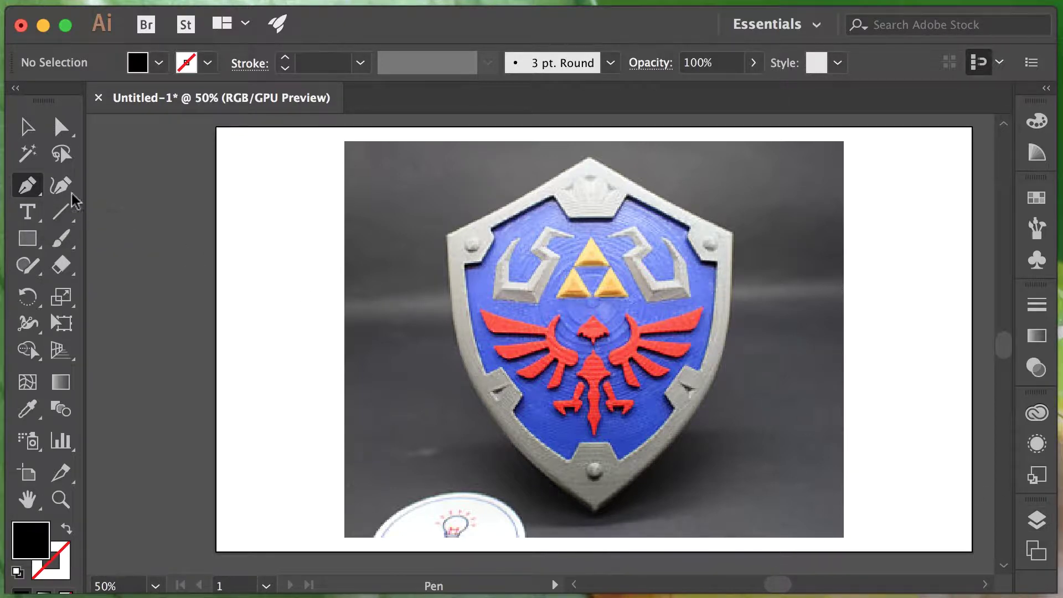
# Start a no-fill path tracing the inner shield's top edge.
pyautogui.click(490, 227)
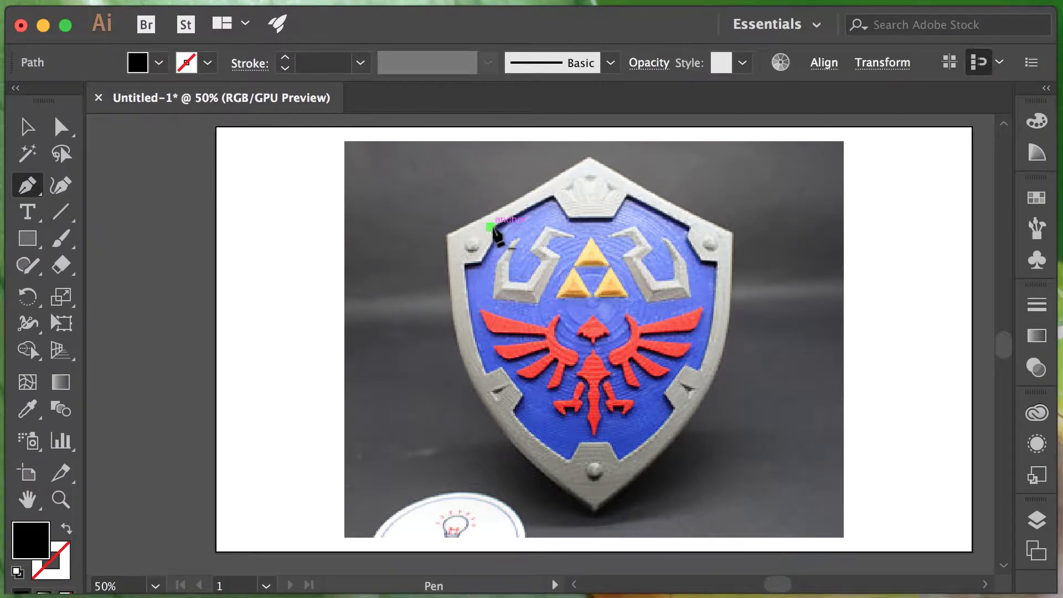
pyautogui.click(553, 197)
pyautogui.click(569, 217)
pyautogui.click(609, 218)
pyautogui.click(1037, 121)
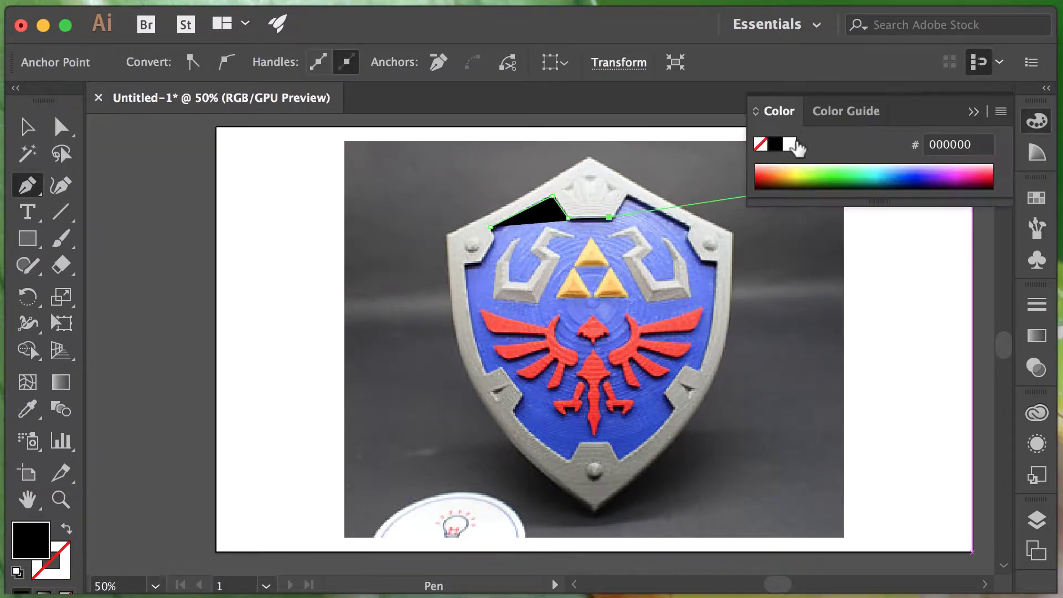
pyautogui.click(761, 144)
pyautogui.click(626, 197)
pyautogui.click(688, 227)
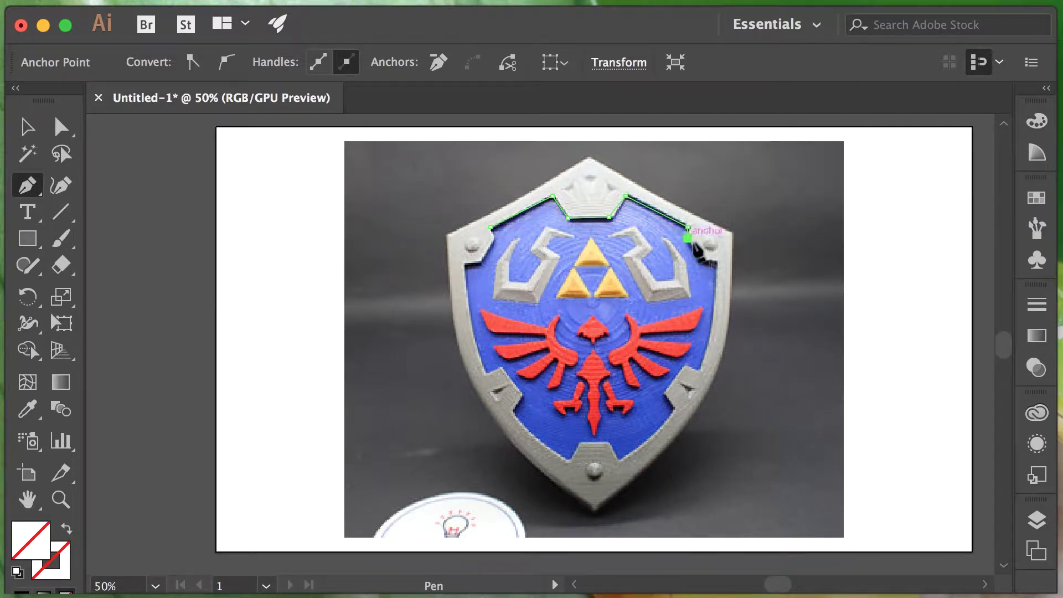
# Continue the path down the right inner edge and along the lower inner edges.
pyautogui.click(701, 261)
pyautogui.click(715, 260)
pyautogui.click(701, 369)
pyautogui.click(692, 369)
pyautogui.click(685, 369)
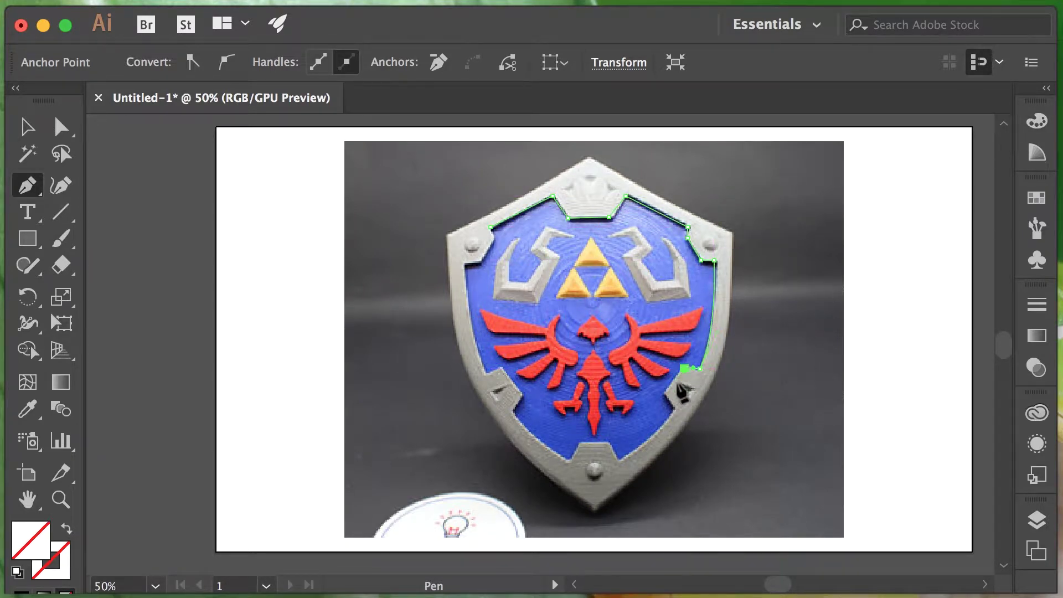
pyautogui.click(673, 409)
pyautogui.click(639, 445)
pyautogui.click(620, 459)
pyautogui.click(599, 471)
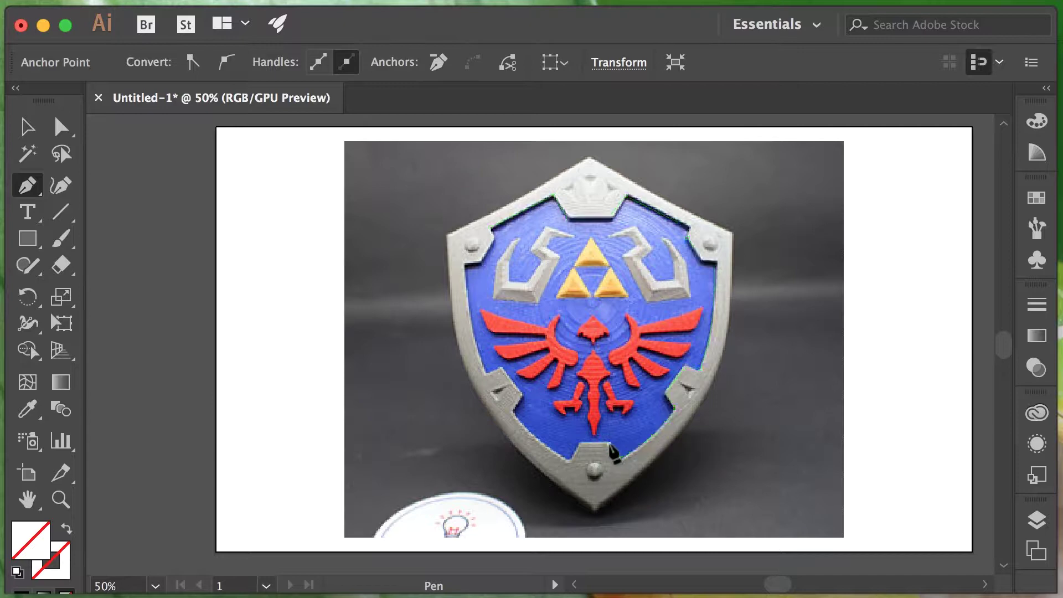
pyautogui.click(570, 459)
pyautogui.click(556, 458)
pyautogui.click(512, 412)
pyautogui.click(466, 365)
# Undo the misplaced lower-left anchors, trace up the left inner edge and close the path.
pyautogui.hotkey('ctrl', 'z')
pyautogui.hotkey('ctrl', 'z')
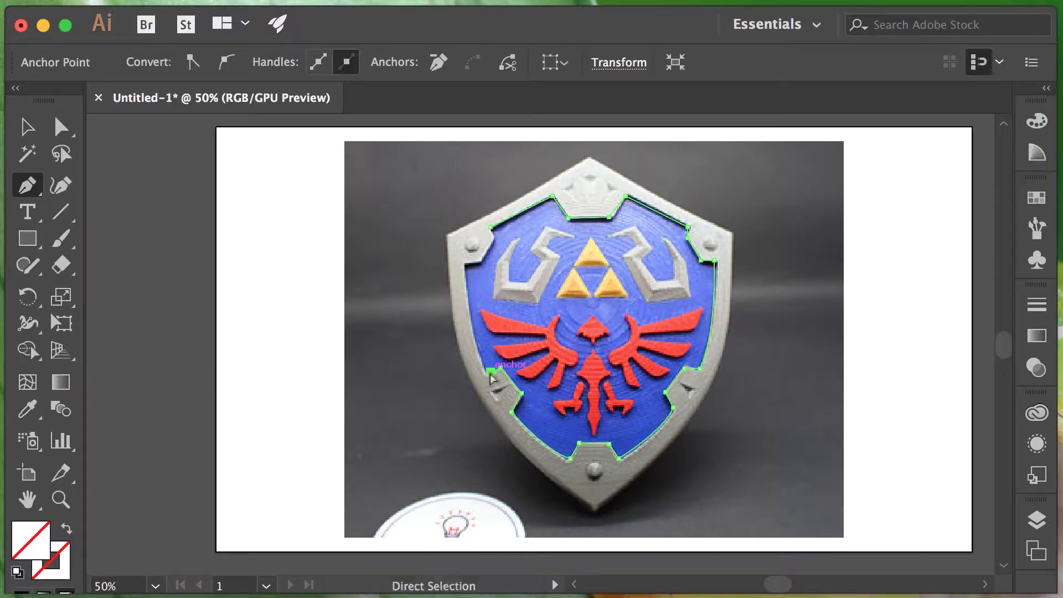
pyautogui.keyDown('ctrl'); pyautogui.click(498, 392); pyautogui.keyUp('ctrl')
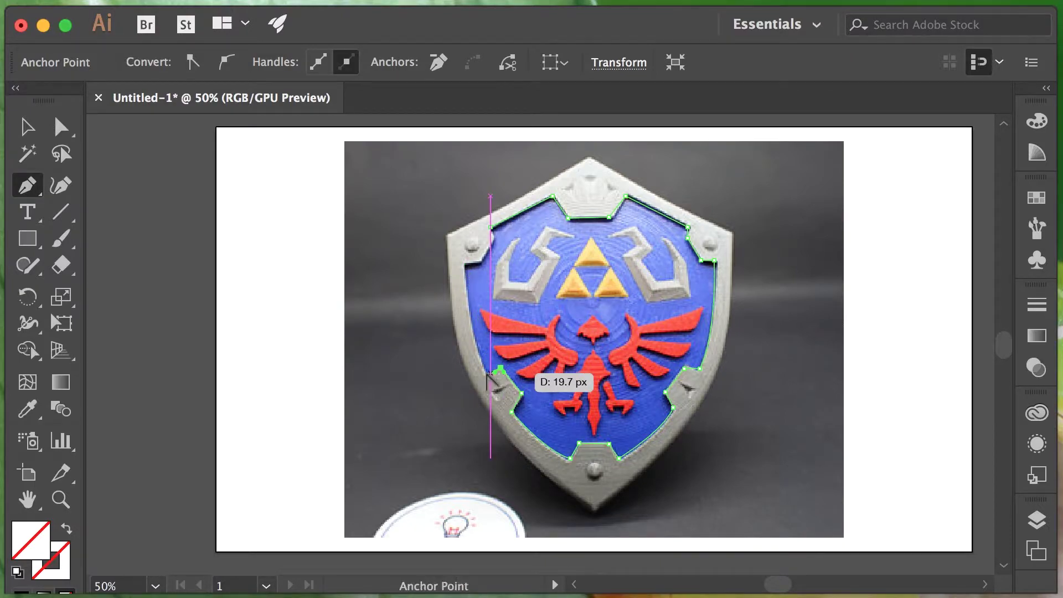
pyautogui.scroll(4, 487, 372)
pyautogui.scroll(-4, 488, 371)
pyautogui.click(463, 254)
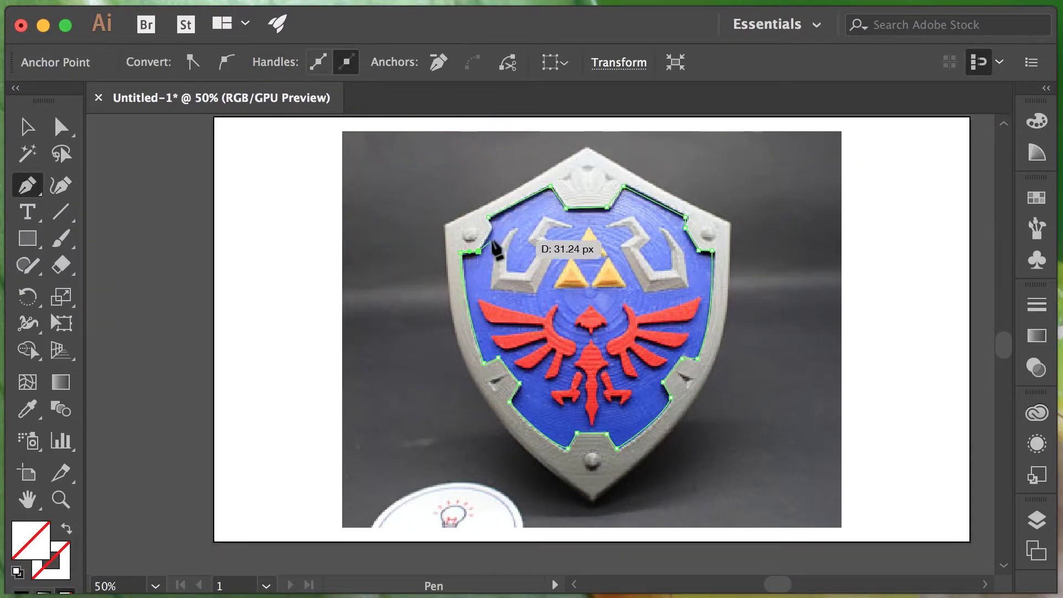
pyautogui.scroll(4, 482, 244)
pyautogui.click(479, 250)
pyautogui.scroll(-4, 485, 252)
pyautogui.moveTo(485, 252); pyautogui.dragTo(521, 288)
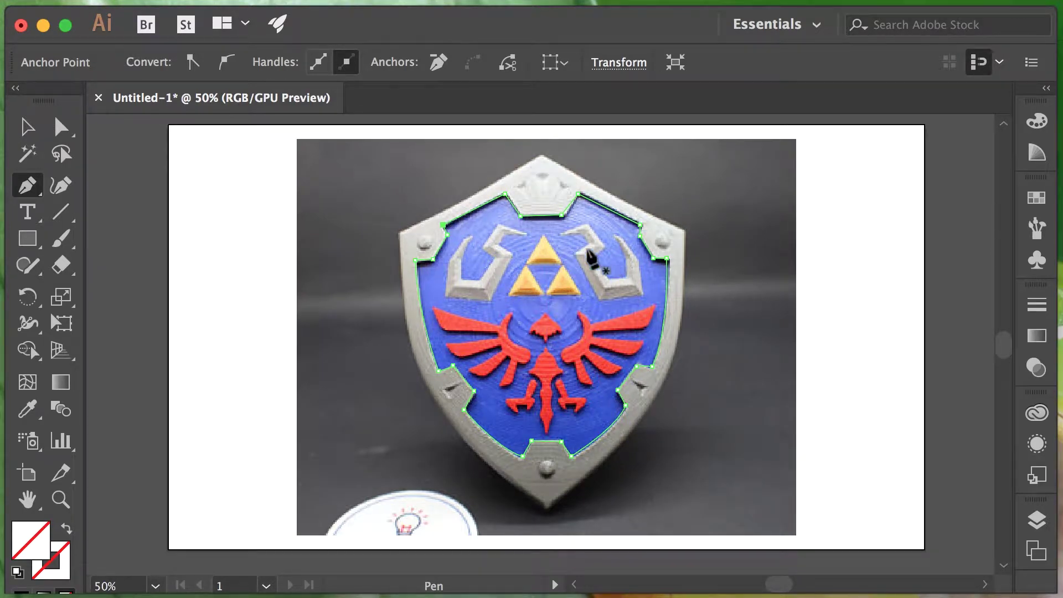
# Fill the inner shield shape with blue 5D3FFF.
pyautogui.click(1033, 125)
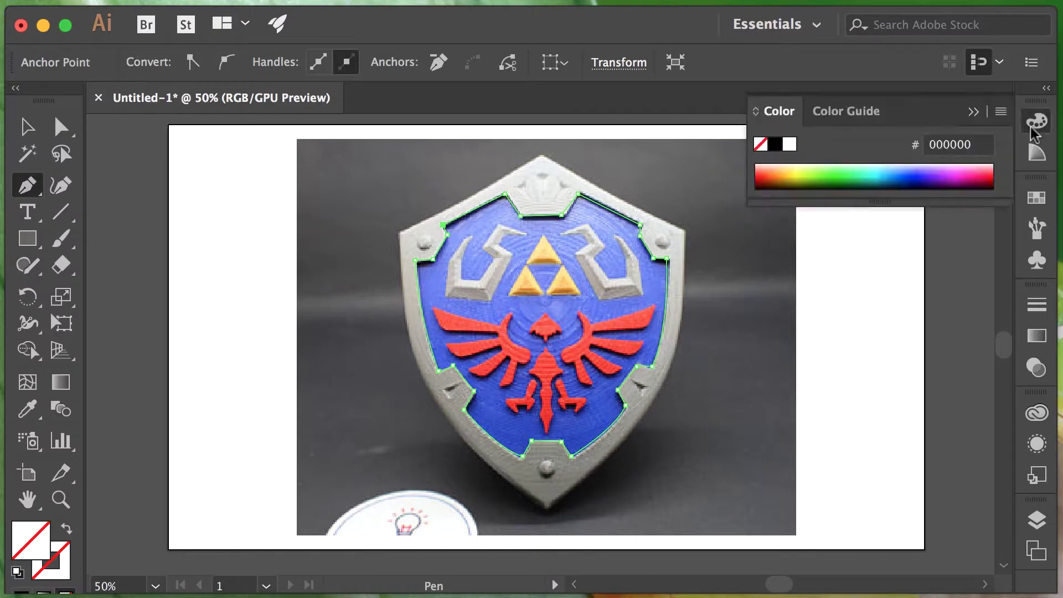
pyautogui.moveTo(940, 175); pyautogui.dragTo(918, 169)
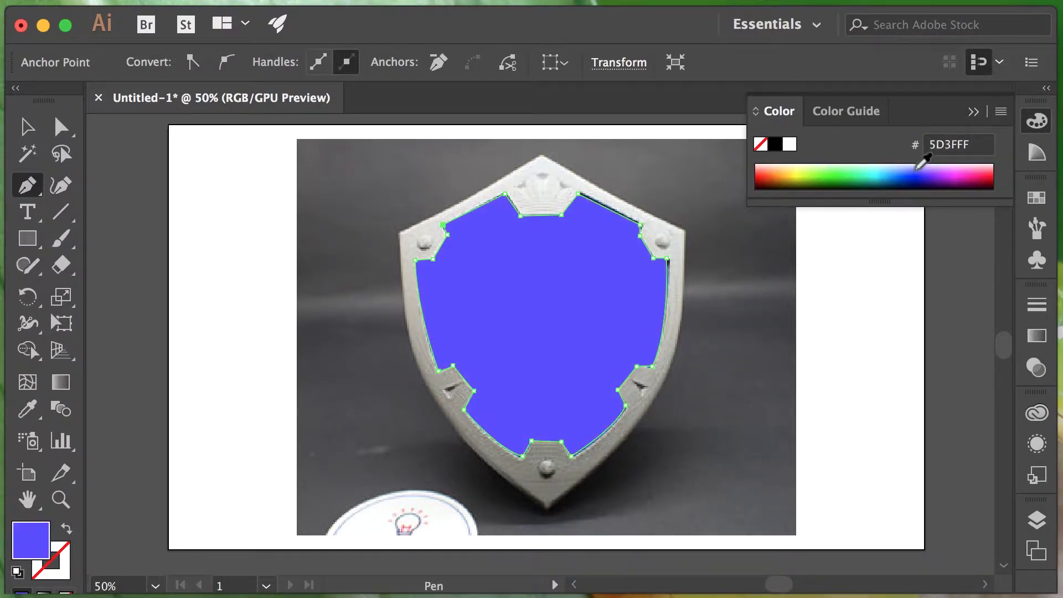
pyautogui.click(1044, 131)
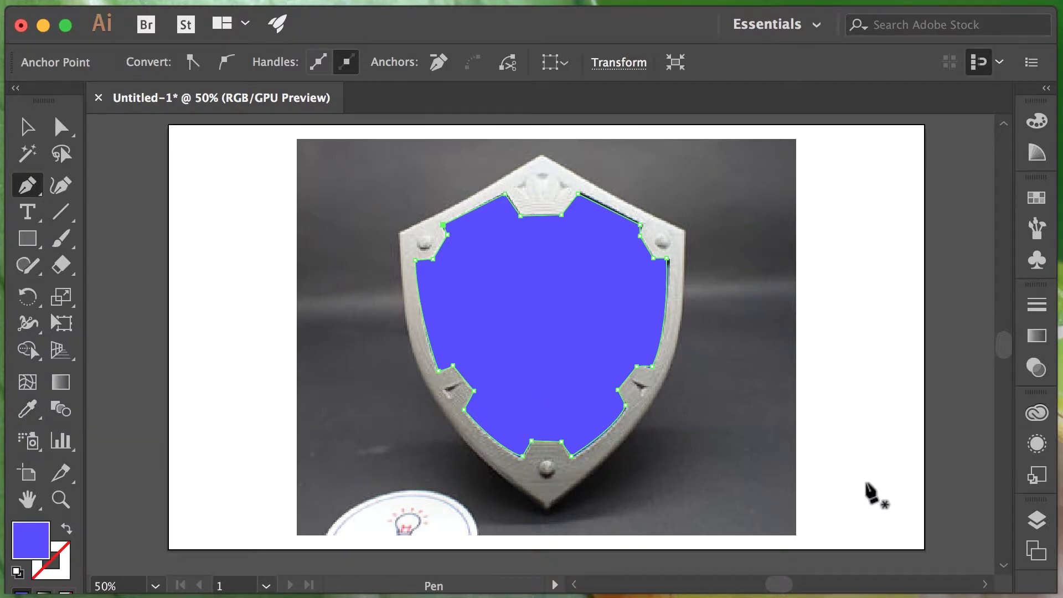
# Toggle Blue inner and shield outer visibility to compare them against the photo.
pyautogui.click(1037, 520)
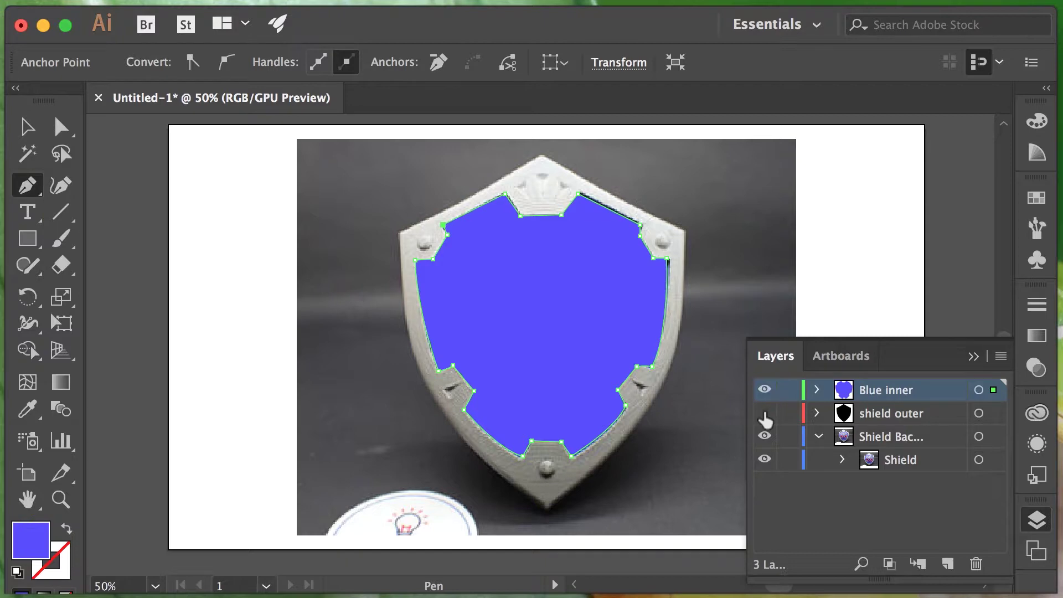
pyautogui.click(765, 390)
pyautogui.click(764, 413)
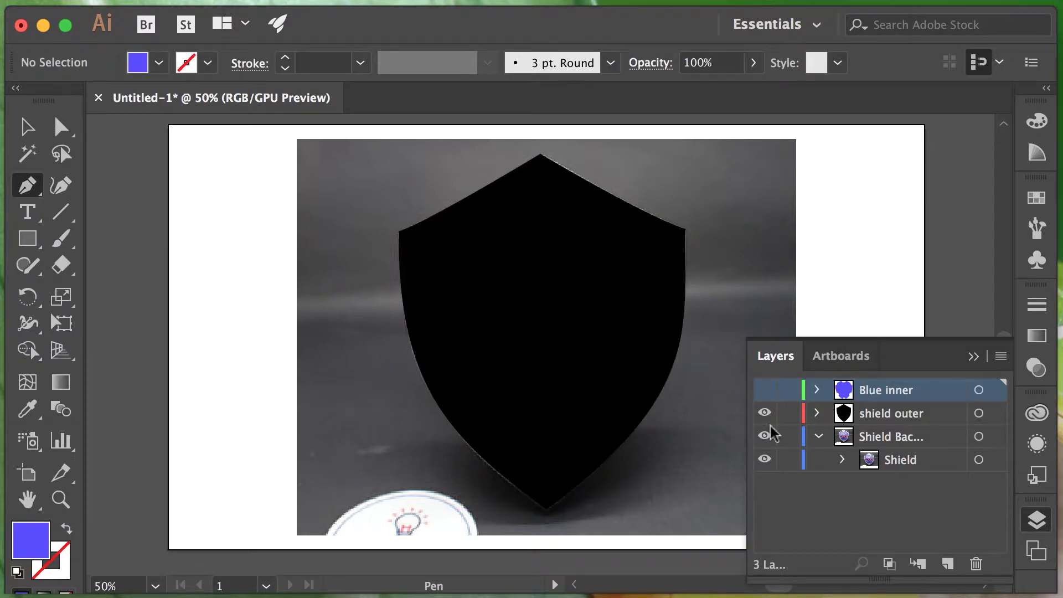
pyautogui.click(765, 413)
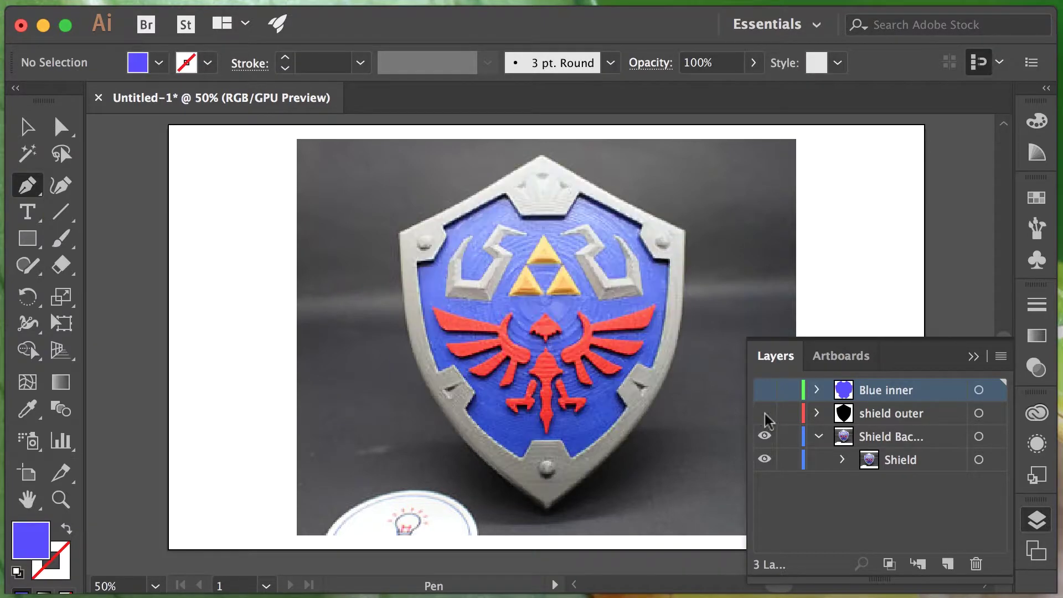
# Sample the photo's shield blue and dark grey background with the Eyedropper.
pyautogui.click(24, 424)
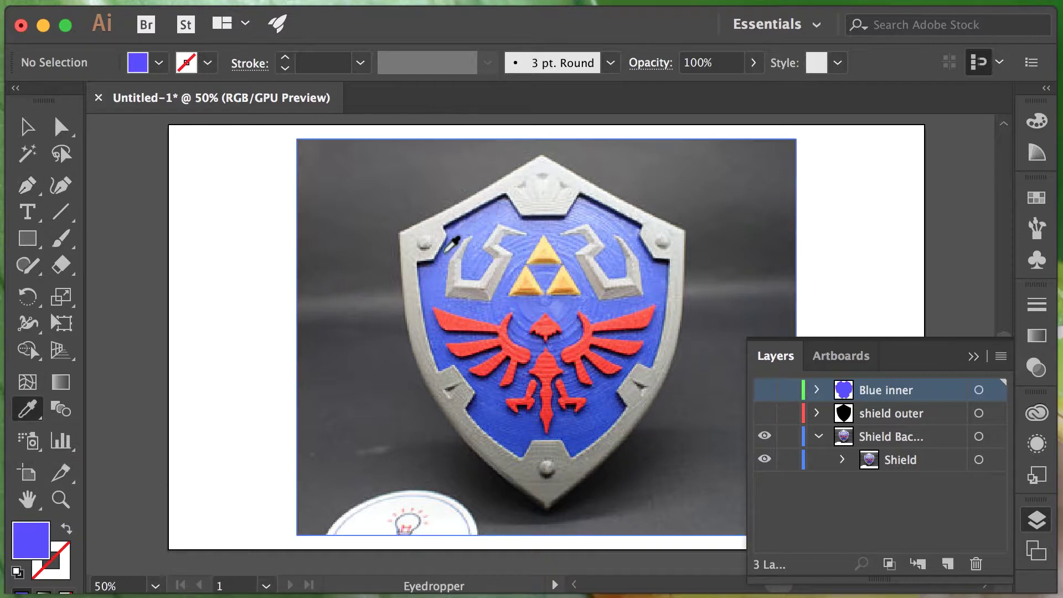
pyautogui.click(431, 275)
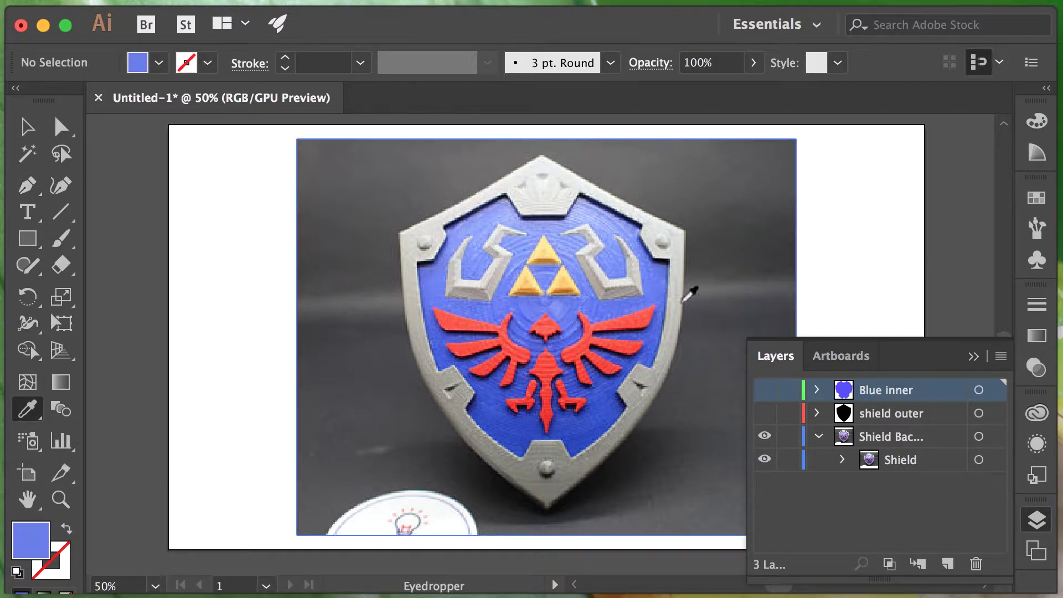
pyautogui.click(387, 201)
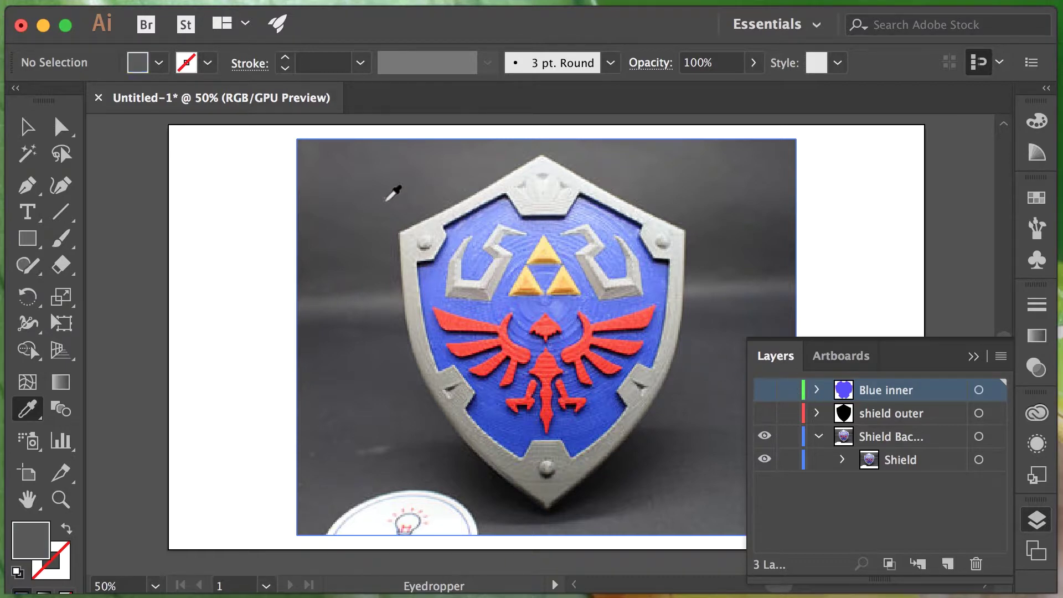
# Show then hide Blue inner and shield outer, and add a new empty layer on top.
pyautogui.click(765, 390)
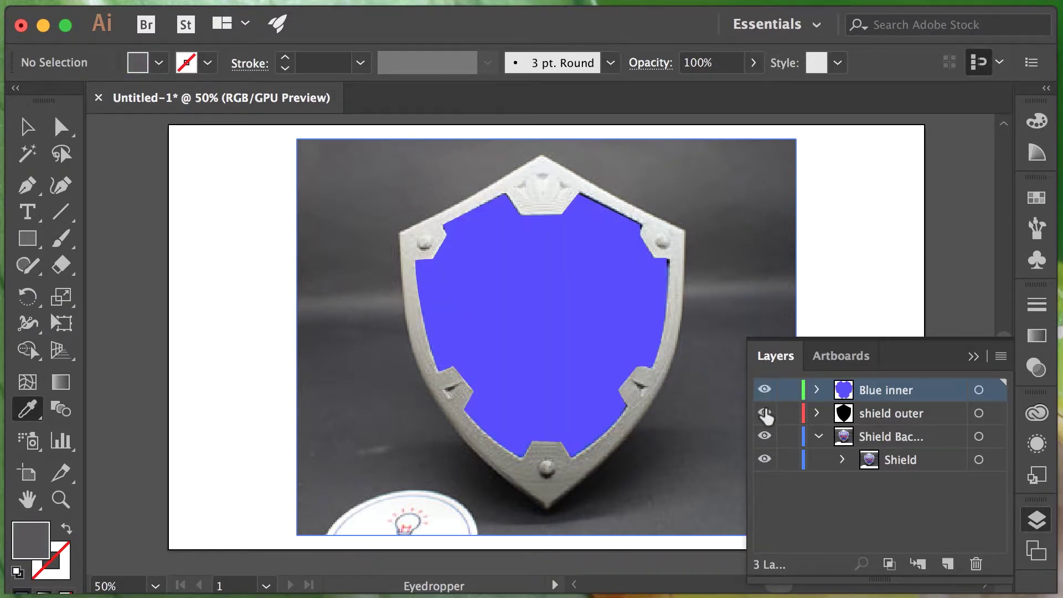
pyautogui.click(765, 412)
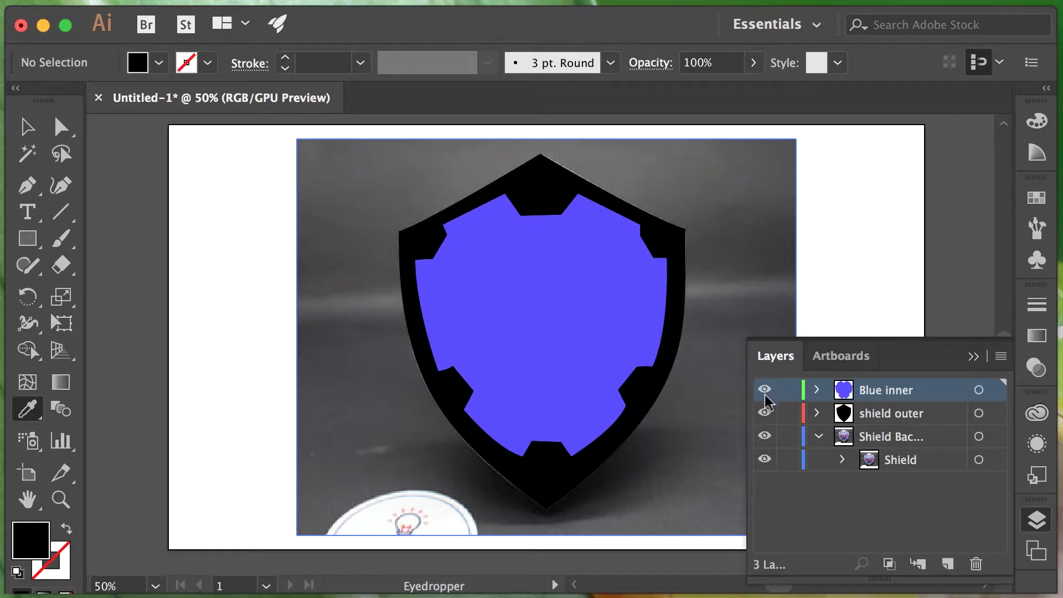
pyautogui.click(765, 391)
pyautogui.click(765, 413)
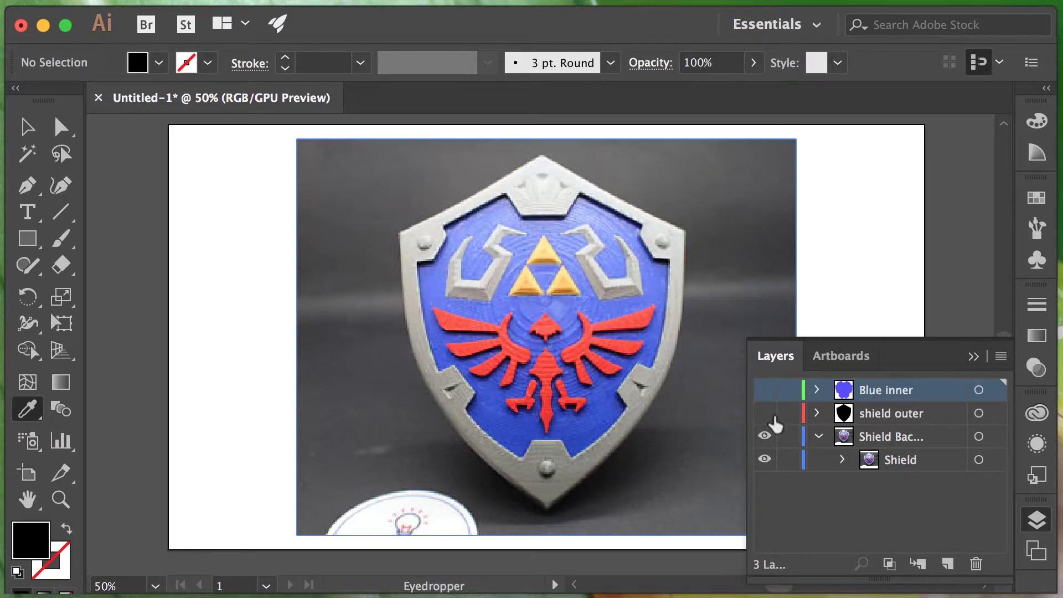
pyautogui.click(948, 564)
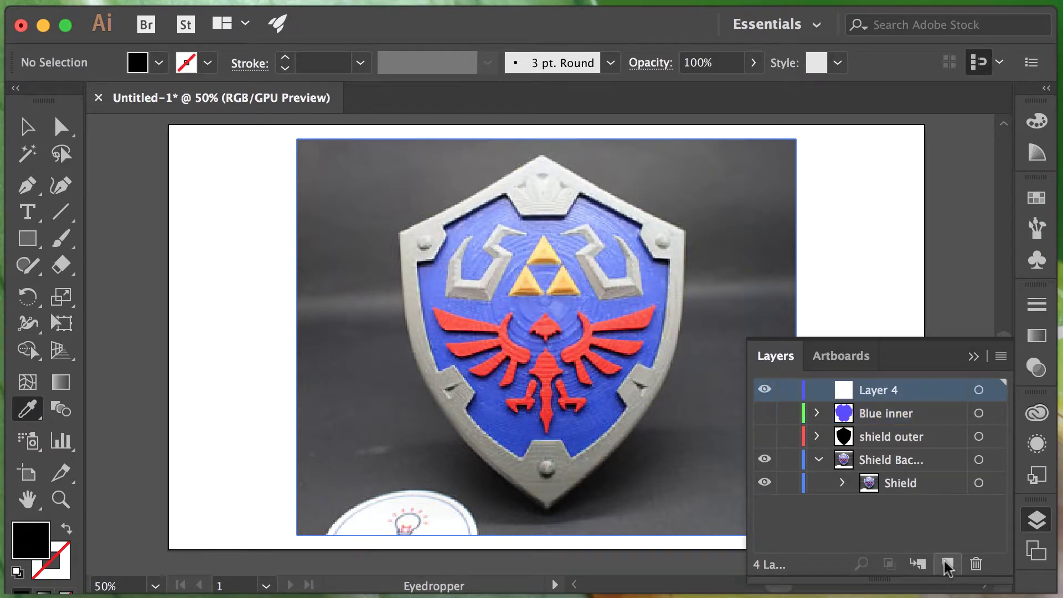
# Rename Layer 4 to 'Triforce', make it the active layer, and select the Pen tool.
pyautogui.doubleClick(886, 394)
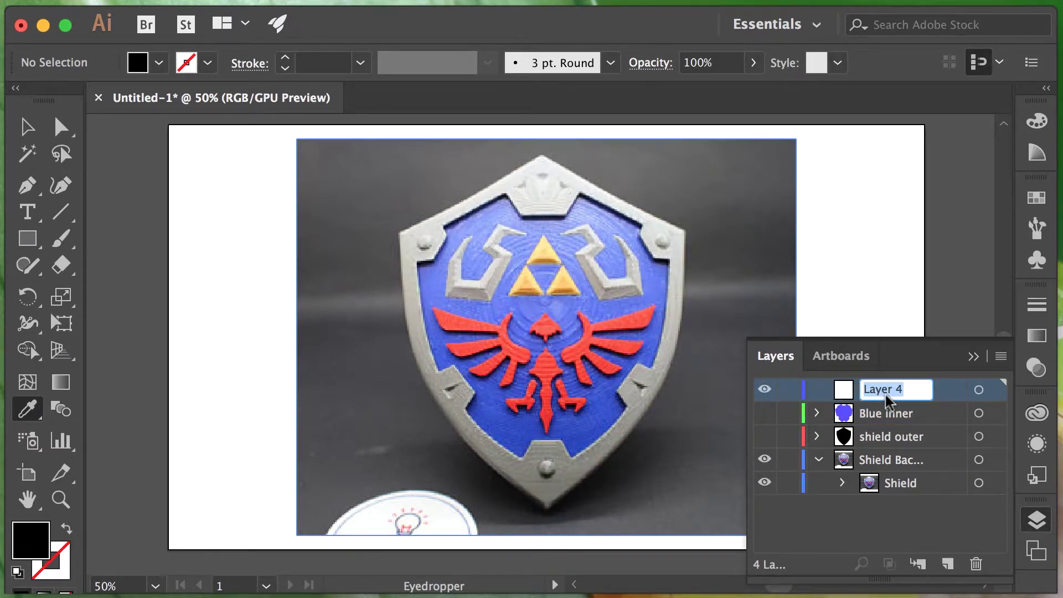
pyautogui.write('TR')
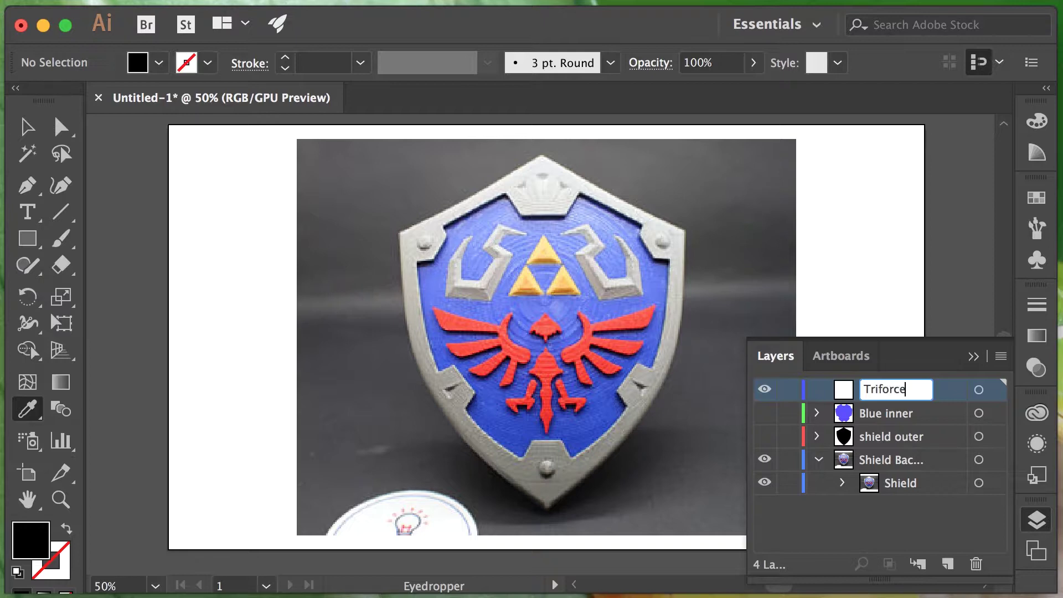
pyautogui.click(880, 510)
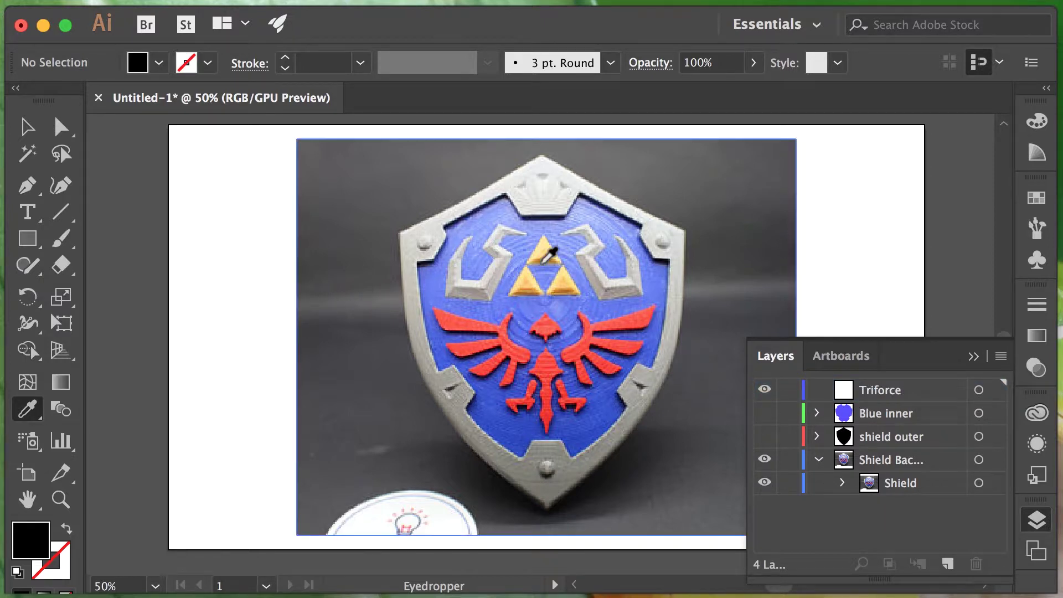
pyautogui.click(897, 391)
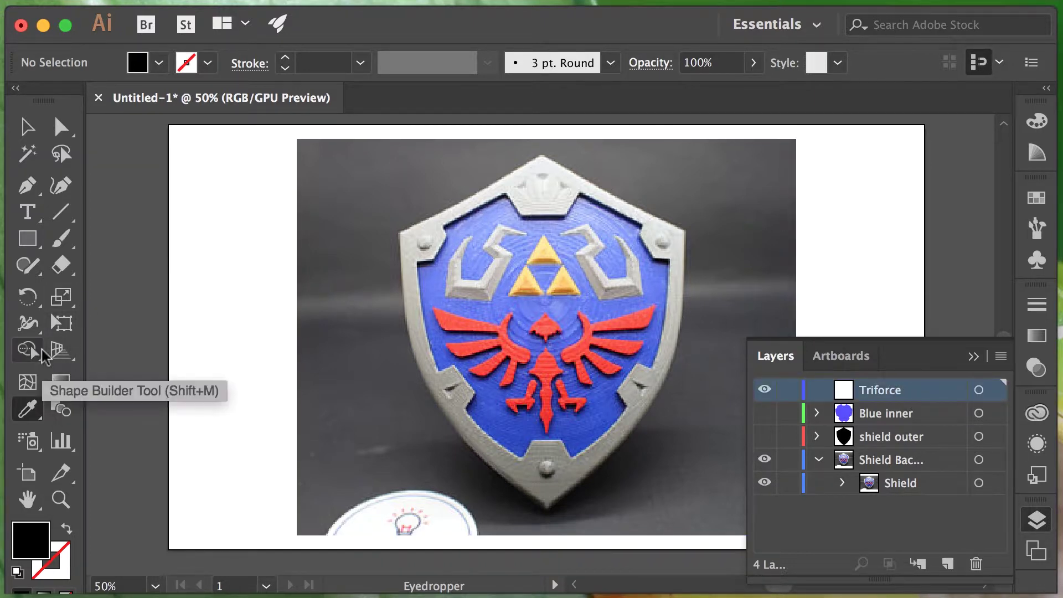
pyautogui.click(27, 185)
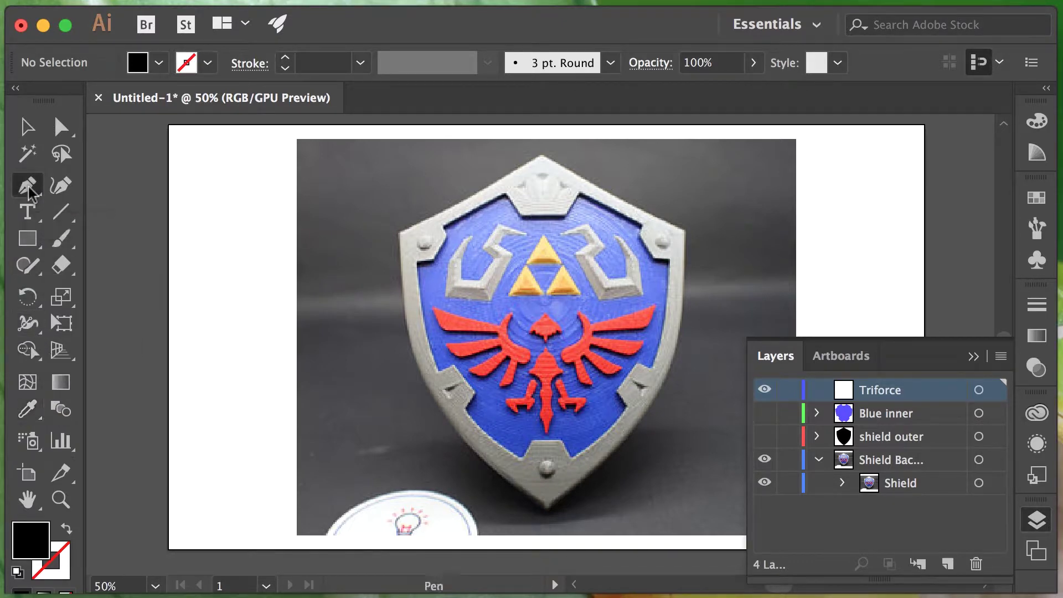
# Trace the top Triforce triangle as a closed three-corner Pen path.
pyautogui.click(1037, 521)
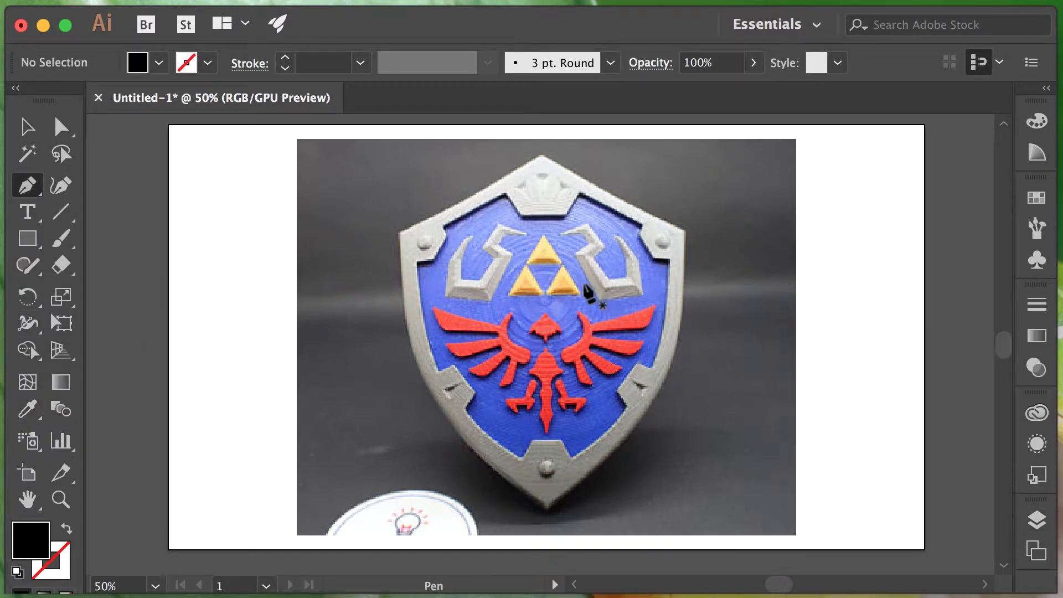
pyautogui.click(525, 262)
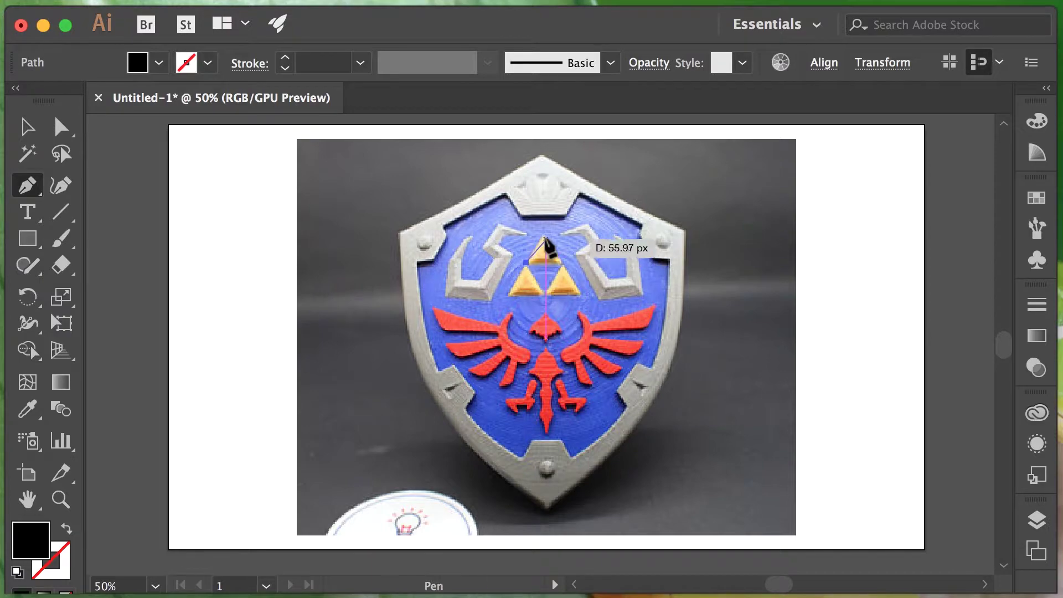
pyautogui.scroll(-1, 543, 239)
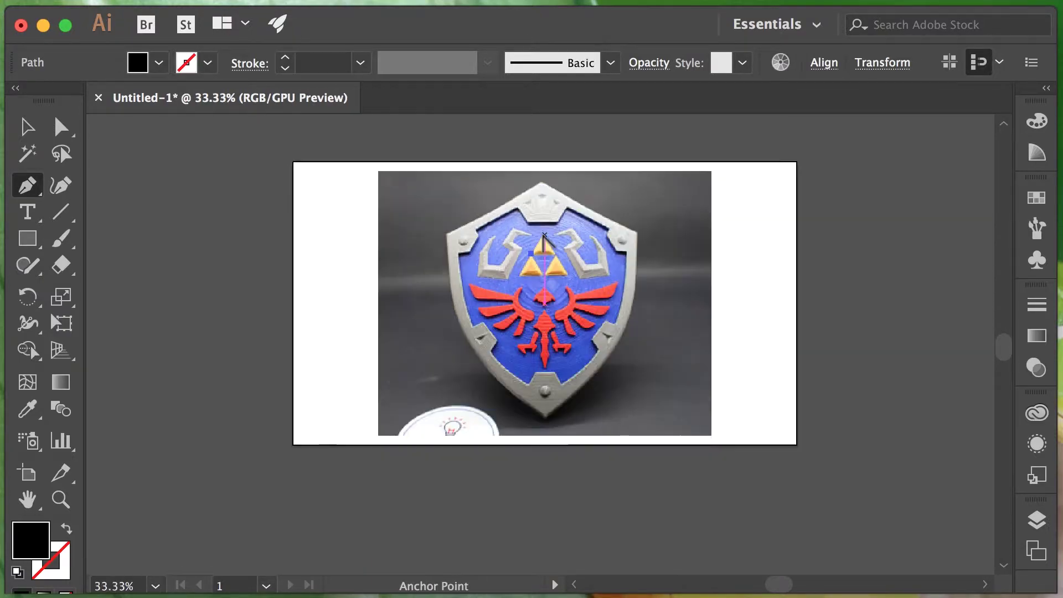
pyautogui.scroll(3, 543, 239)
pyautogui.scroll(2, 546, 238)
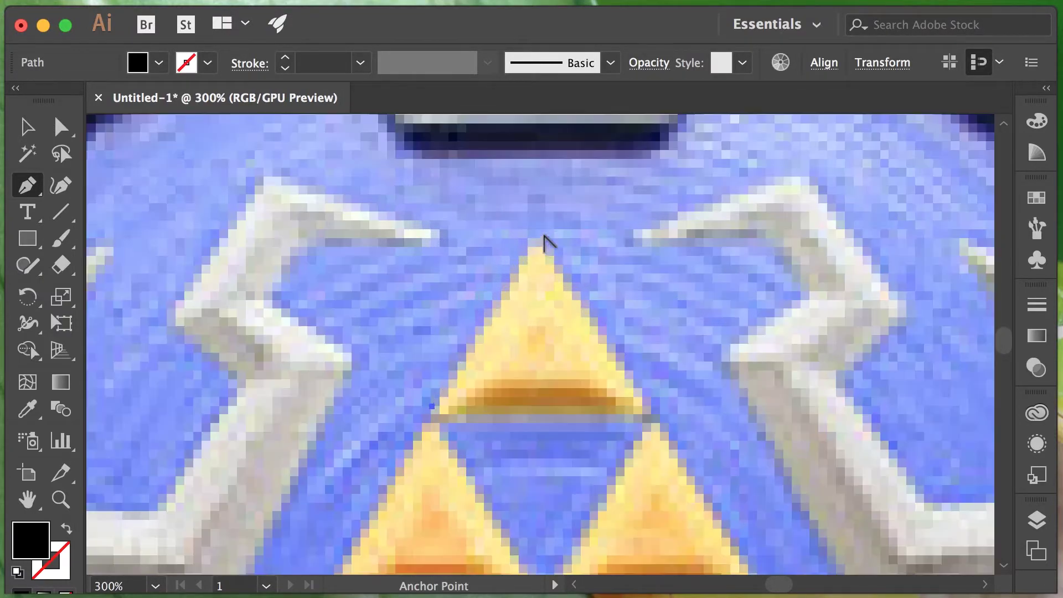
pyautogui.moveTo(551, 251); pyautogui.dragTo(529, 204)
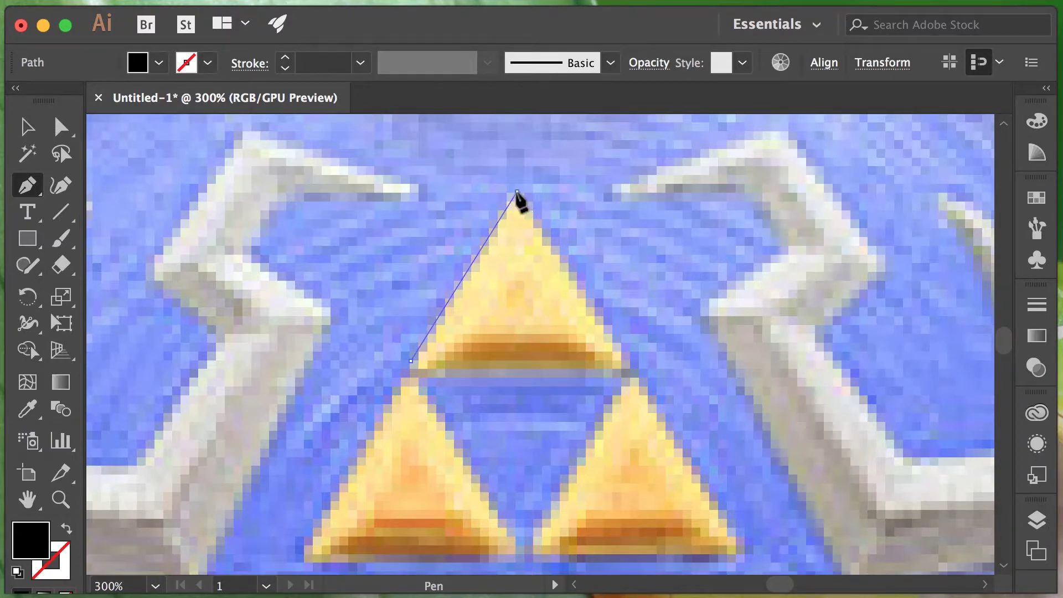
pyautogui.click(516, 193)
pyautogui.click(633, 369)
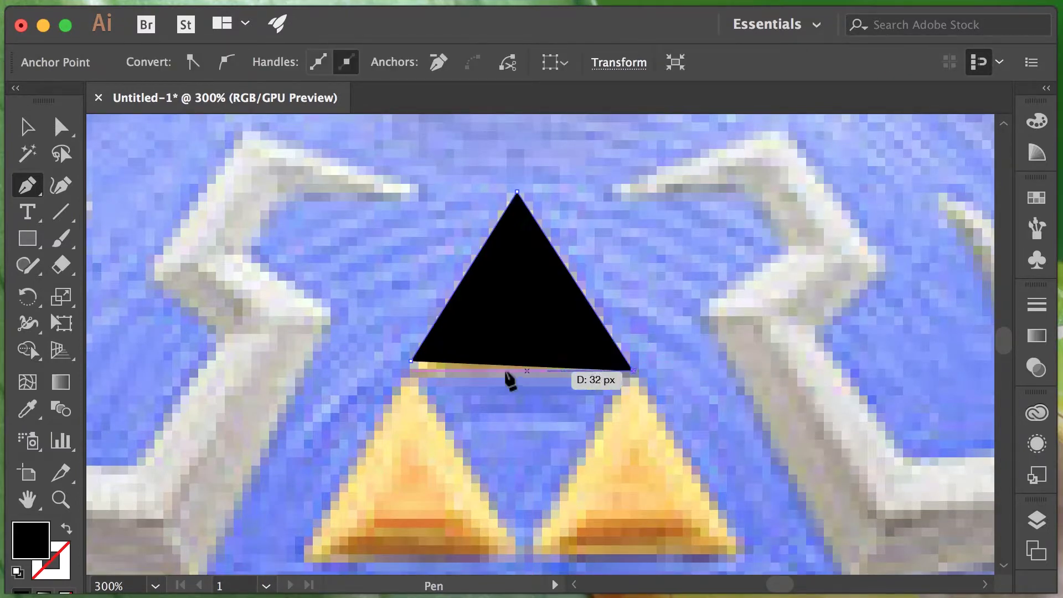
pyautogui.click(411, 361)
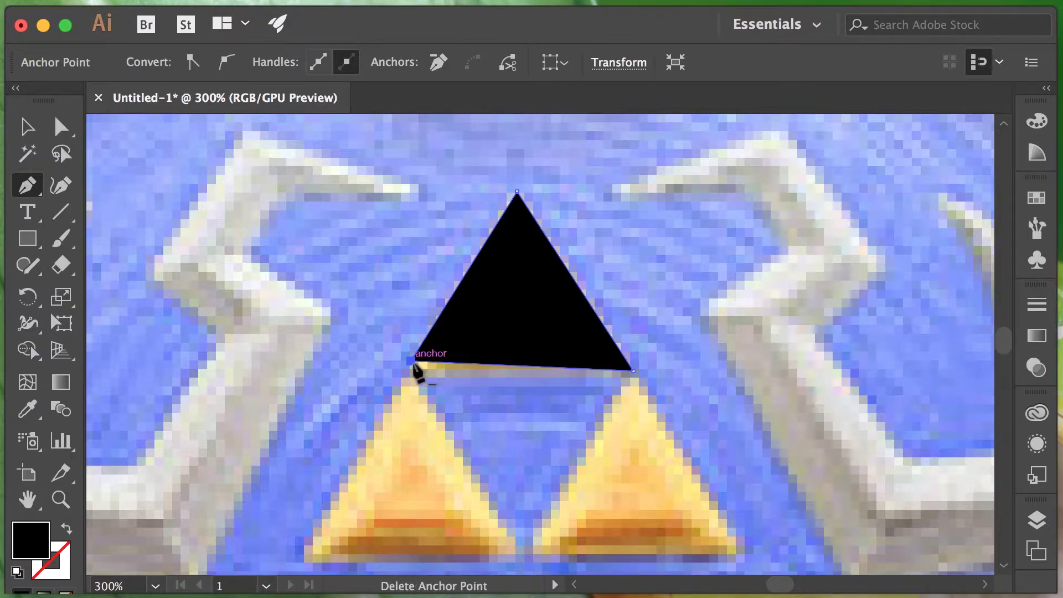
pyautogui.moveTo(413, 363); pyautogui.dragTo(418, 371)
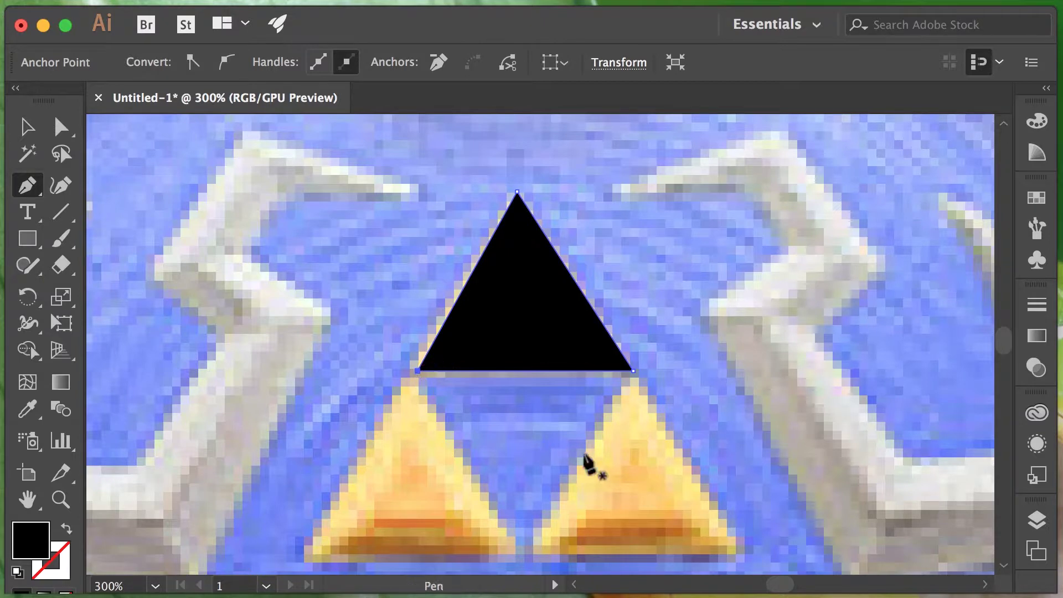
# Fill the triangle bright yellow (E3FF15).
pyautogui.click(1037, 121)
pyautogui.moveTo(787, 166)
pyautogui.mouseDown()
pyautogui.moveTo(823, 166)
pyautogui.moveTo(786, 175)
pyautogui.moveTo(807, 166)
pyautogui.mouseUp()
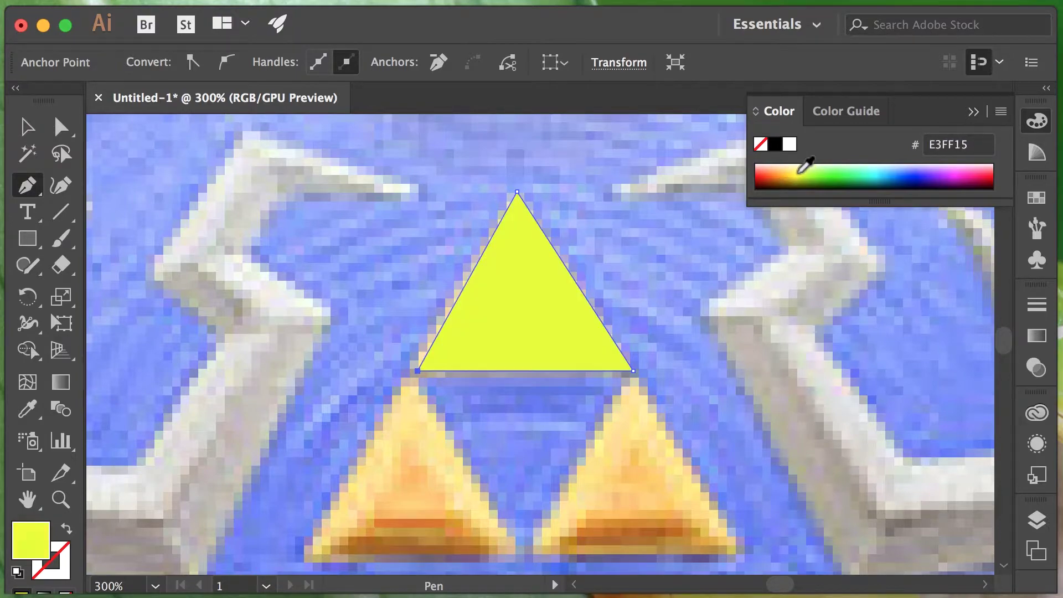
pyautogui.click(1035, 127)
pyautogui.scroll(-2, 742, 340)
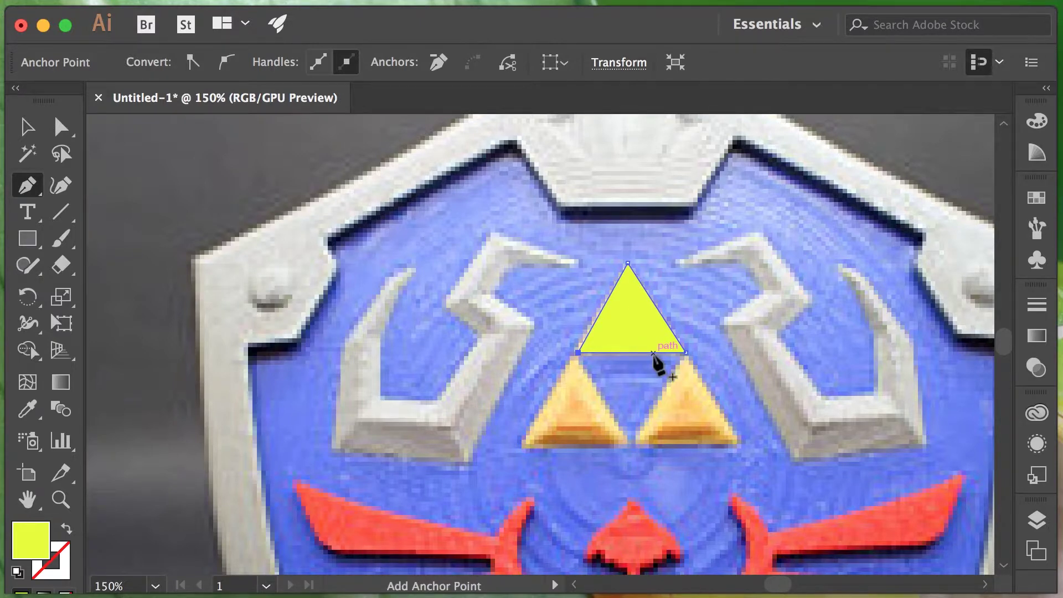
# Adjust the triangle's apex to match the reference Triforce triangle.
pyautogui.press('super')
pyautogui.press('v')
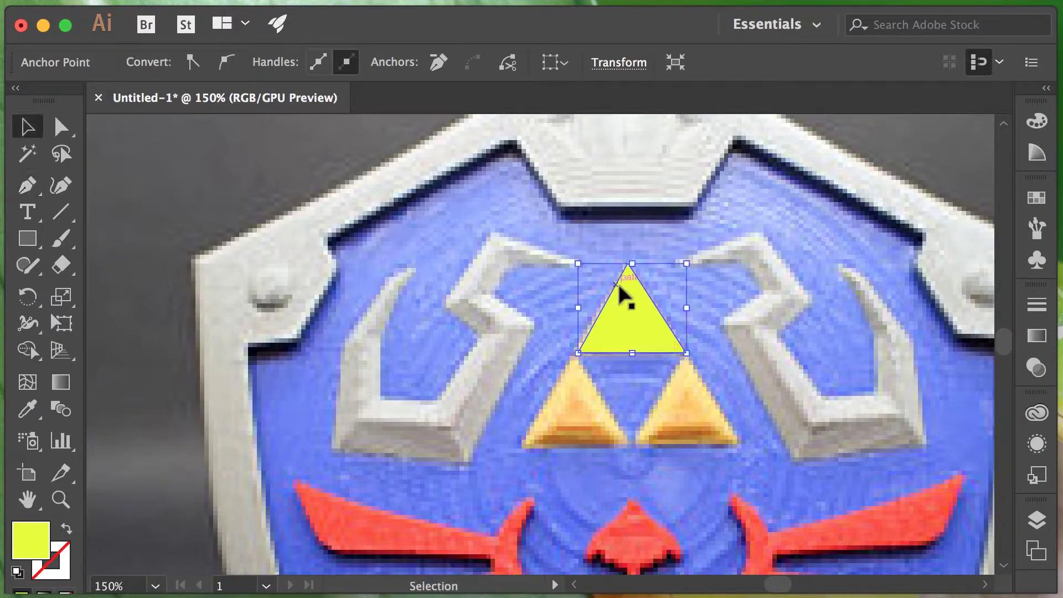
pyautogui.click(27, 185)
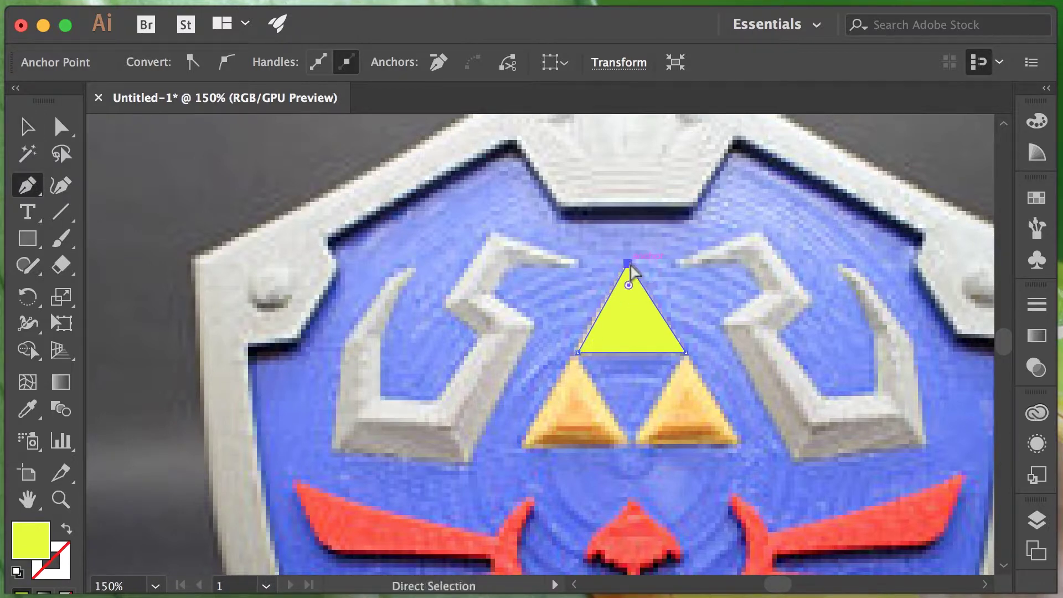
pyautogui.keyDown('super'); pyautogui.click(629, 265); pyautogui.keyUp('super')
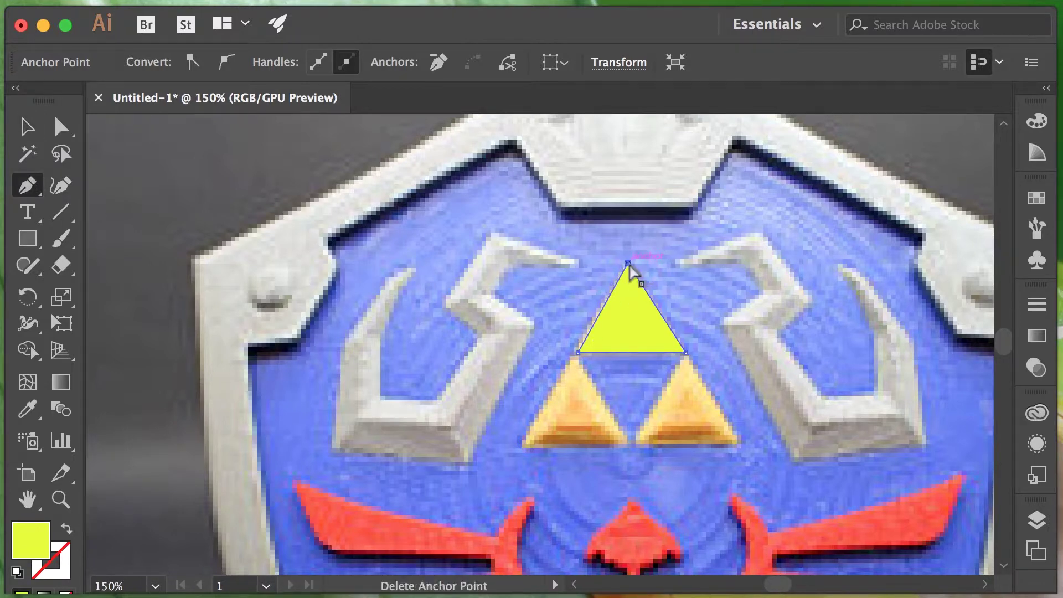
pyautogui.moveTo(629, 265); pyautogui.dragTo(641, 270)
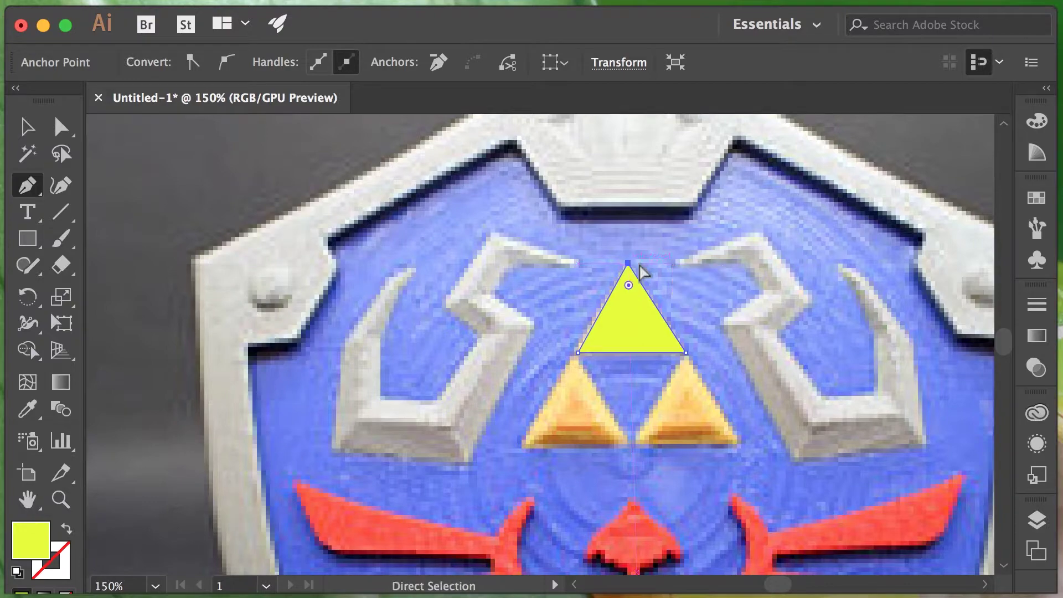
pyautogui.scroll(-2, 638, 268)
pyautogui.scroll(4, 654, 296)
pyautogui.scroll(1, 655, 299)
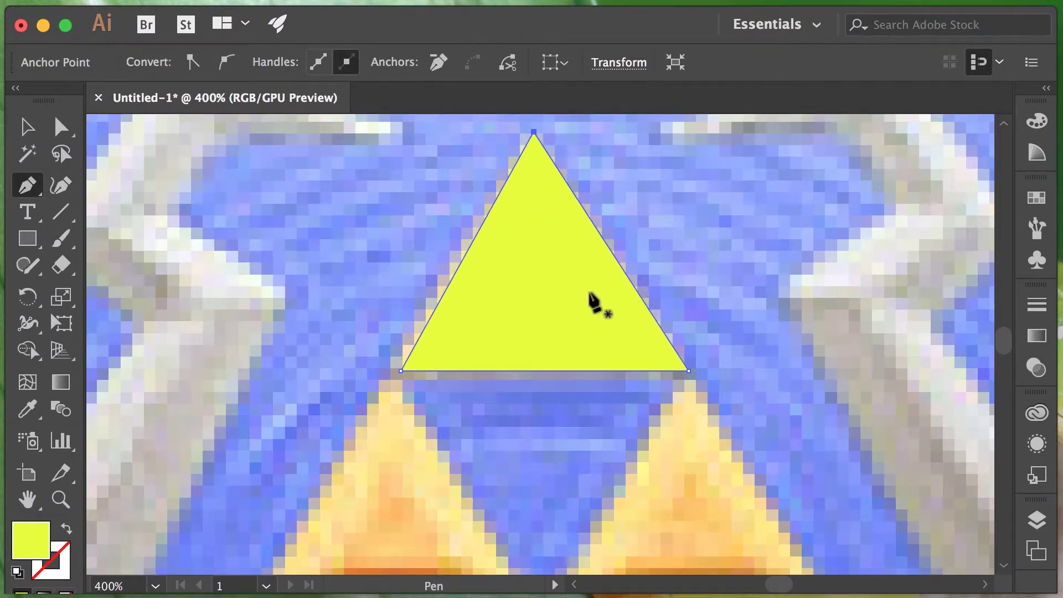
pyautogui.scroll(2, 540, 143)
pyautogui.click(539, 145)
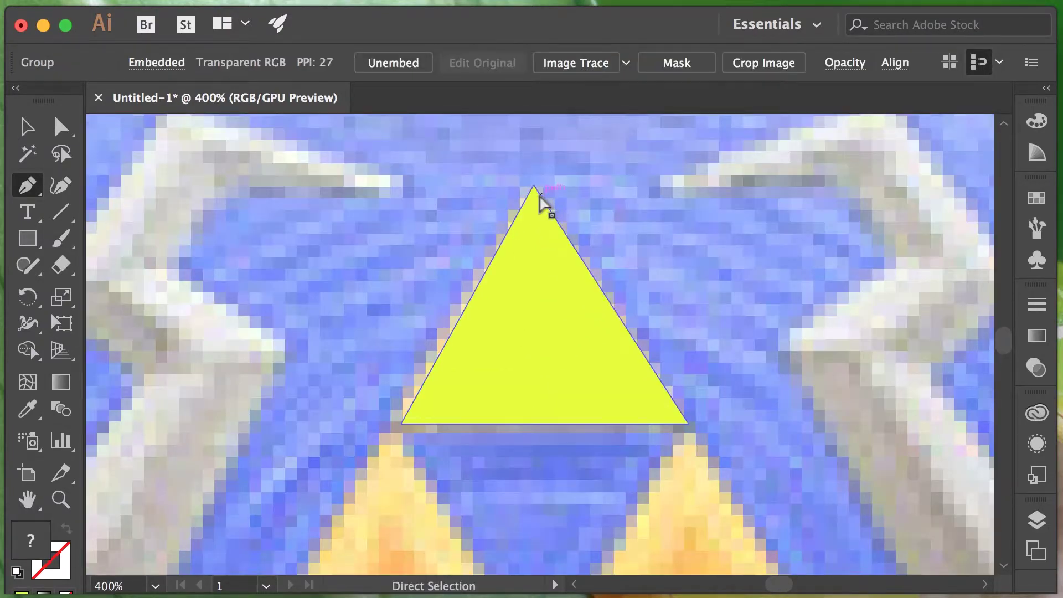
pyautogui.moveTo(534, 188)
pyautogui.mouseDown()
pyautogui.moveTo(658, 218)
pyautogui.moveTo(545, 187)
pyautogui.mouseUp()
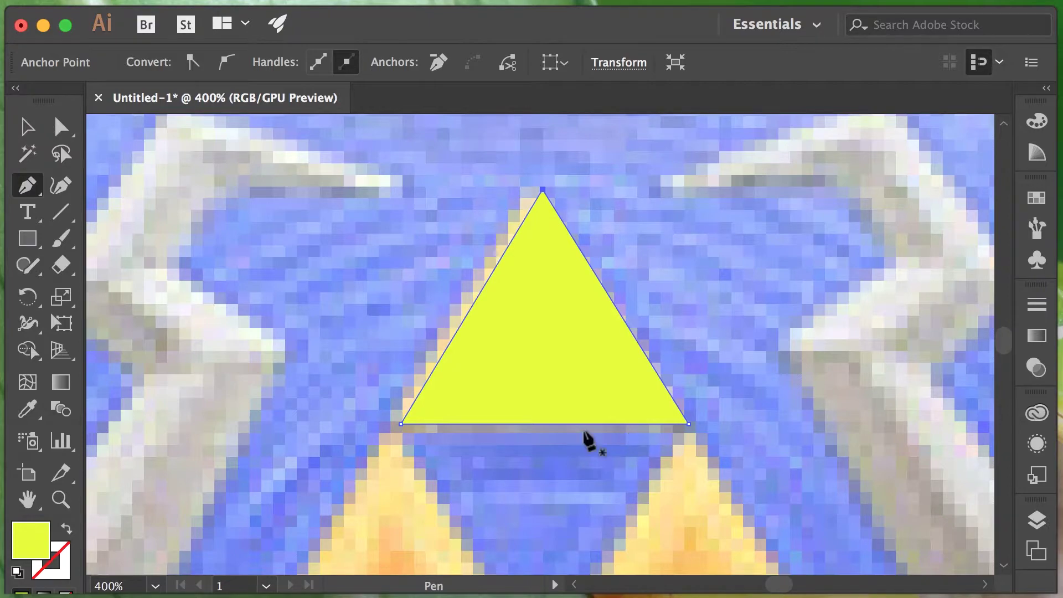
pyautogui.scroll(-4, 586, 434)
pyautogui.scroll(-3, 586, 434)
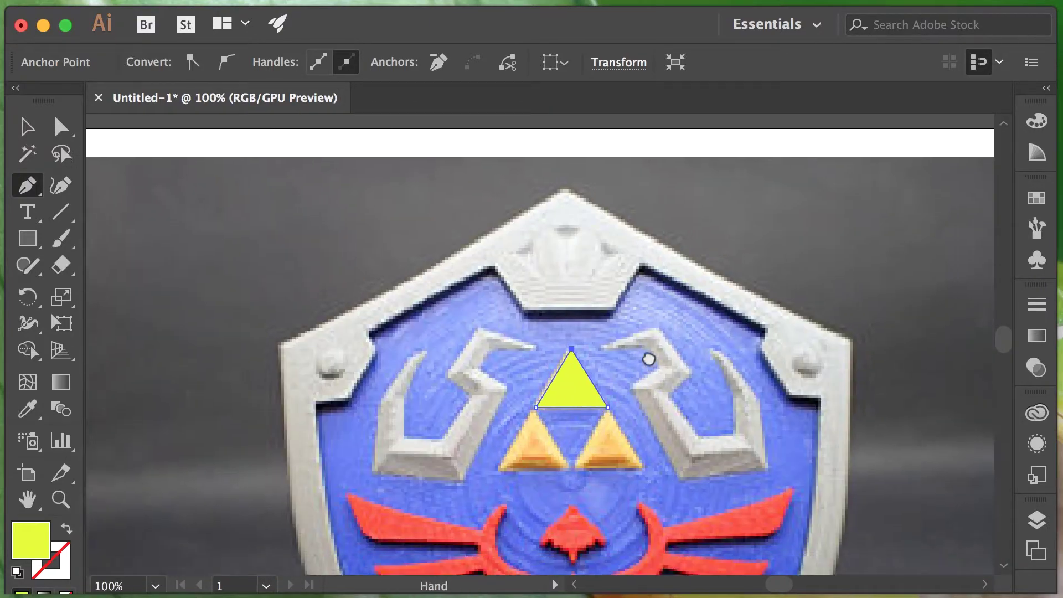
# Paste a duplicate of the yellow triangle and centre the Triforce in view.
pyautogui.moveTo(649, 360); pyautogui.dragTo(636, 266)
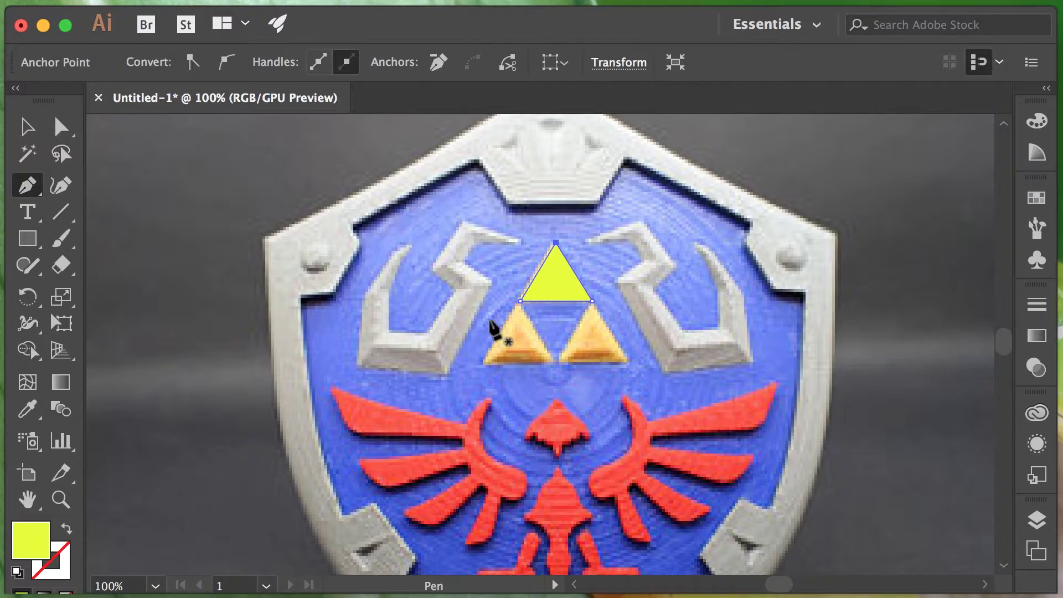
pyautogui.press('super+c')
pyautogui.press('super+v')
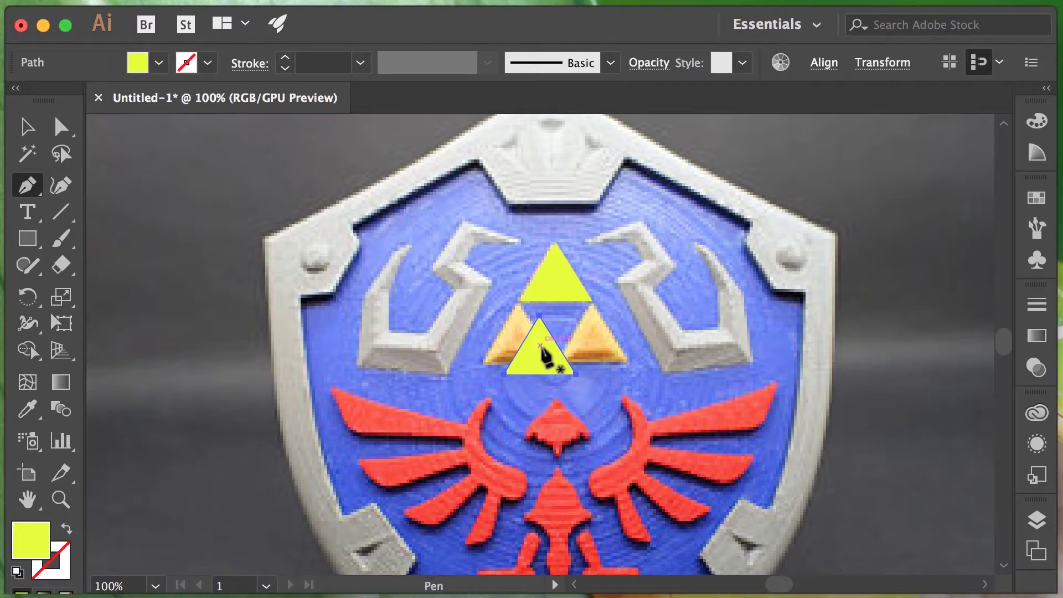
pyautogui.click(28, 129)
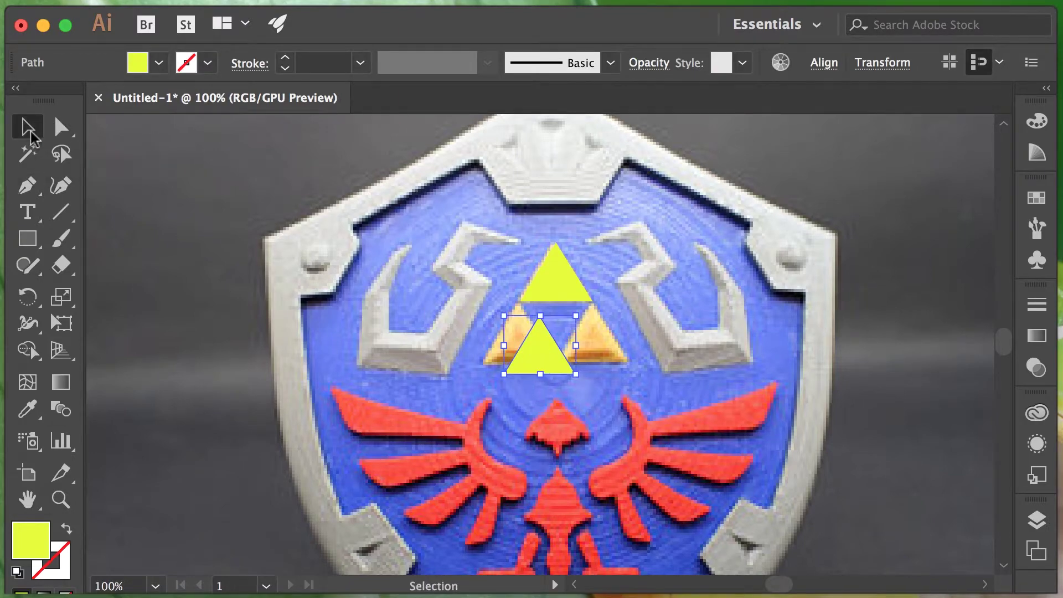
pyautogui.scroll(-2, 579, 387)
pyautogui.scroll(4, 588, 382)
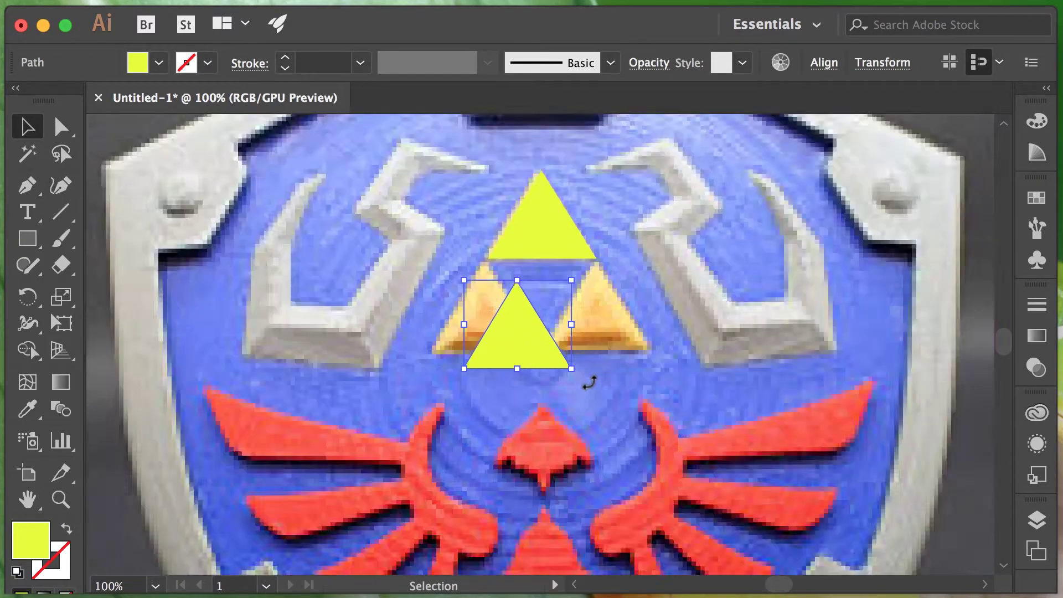
pyautogui.moveTo(649, 314); pyautogui.dragTo(676, 349)
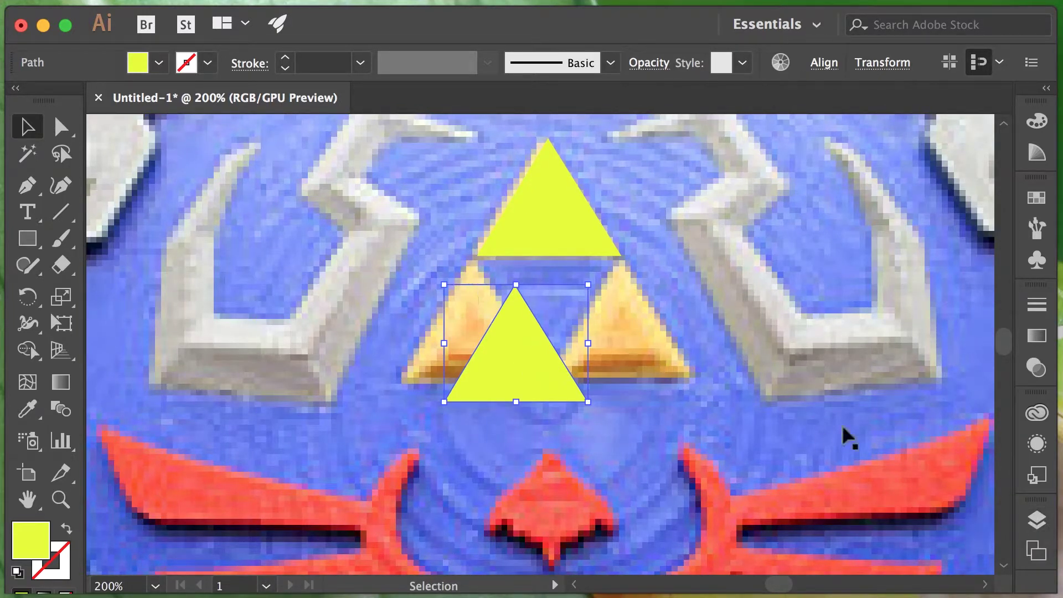
# Hide the shield photo and snap the copied triangle into the lower-left Triforce position.
pyautogui.click(1037, 520)
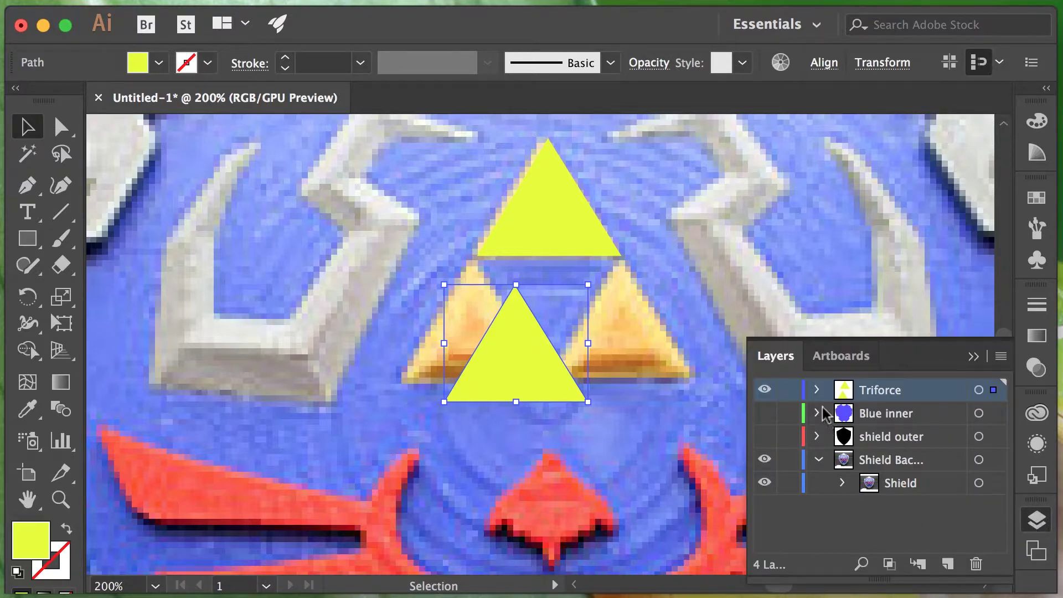
pyautogui.click(765, 459)
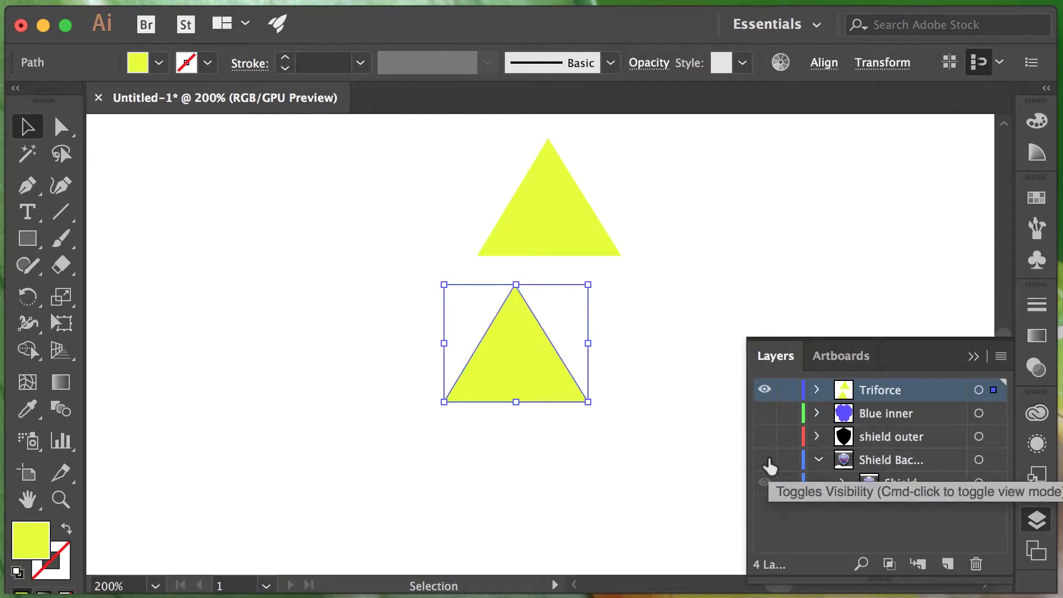
pyautogui.moveTo(514, 346); pyautogui.dragTo(482, 324)
pyautogui.press('super+minus')
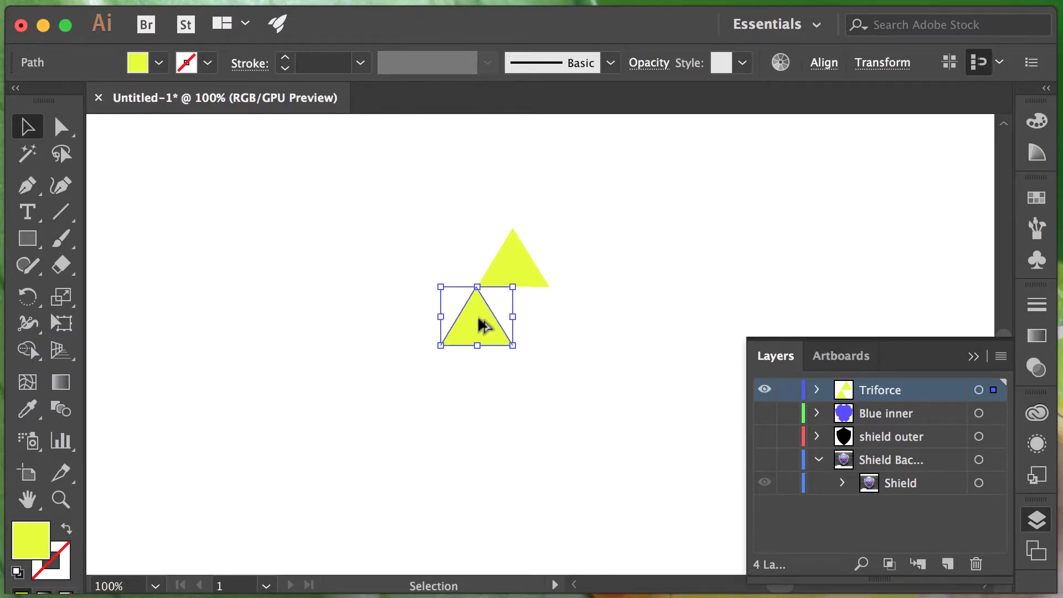
pyautogui.press('super+plus')
pyautogui.press('super+plus')
pyautogui.press('super+plus')
pyautogui.press('super+plus')
pyautogui.press('super+plus')
pyautogui.press('super+plus')
pyautogui.press('super+plus')
pyautogui.scroll(3, 648, 210)
pyautogui.hscroll(3, 648, 210)
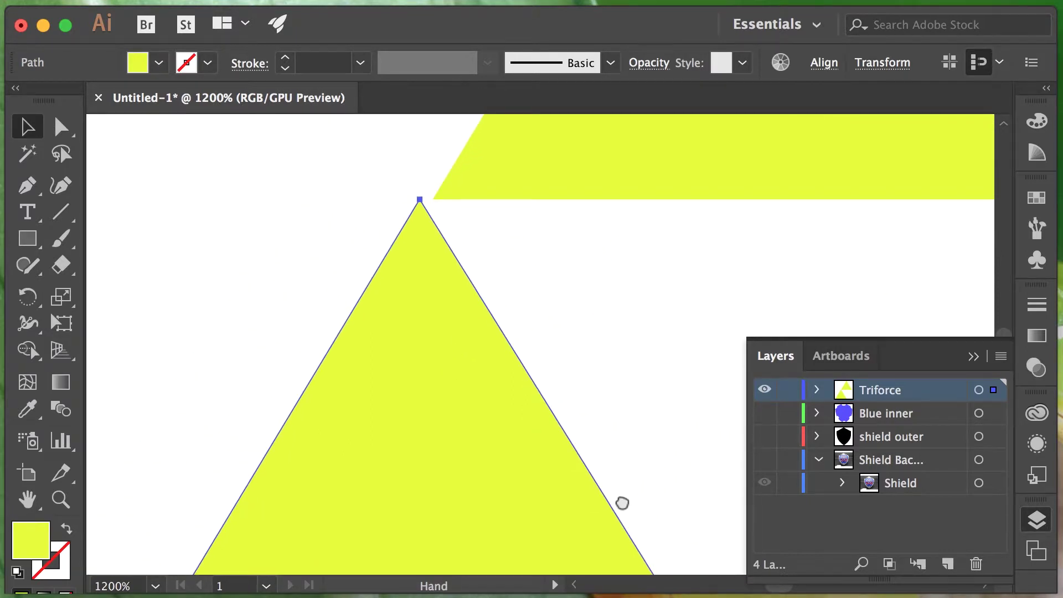
pyautogui.scroll(3, 622, 502)
pyautogui.moveTo(421, 344); pyautogui.dragTo(431, 349)
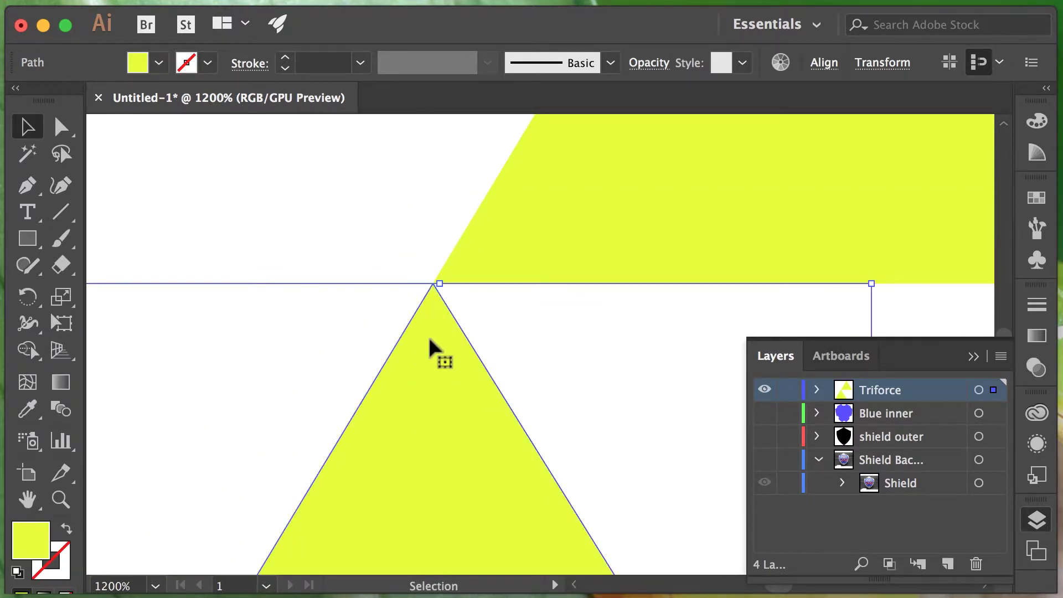
pyautogui.click(413, 240)
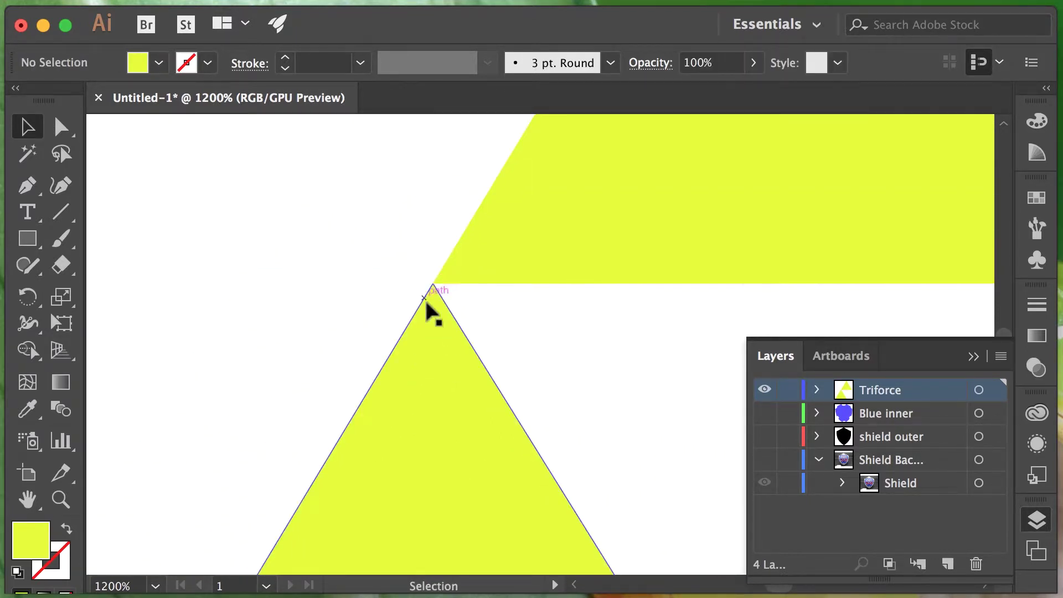
# Duplicate the lower-left triangle and fit it as the bottom-right one, tips meeting.
pyautogui.press('space')
pyautogui.press('super+minus')
pyautogui.press('super+minus')
pyautogui.press('super+minus')
pyautogui.press('super+minus')
pyautogui.press('super+minus')
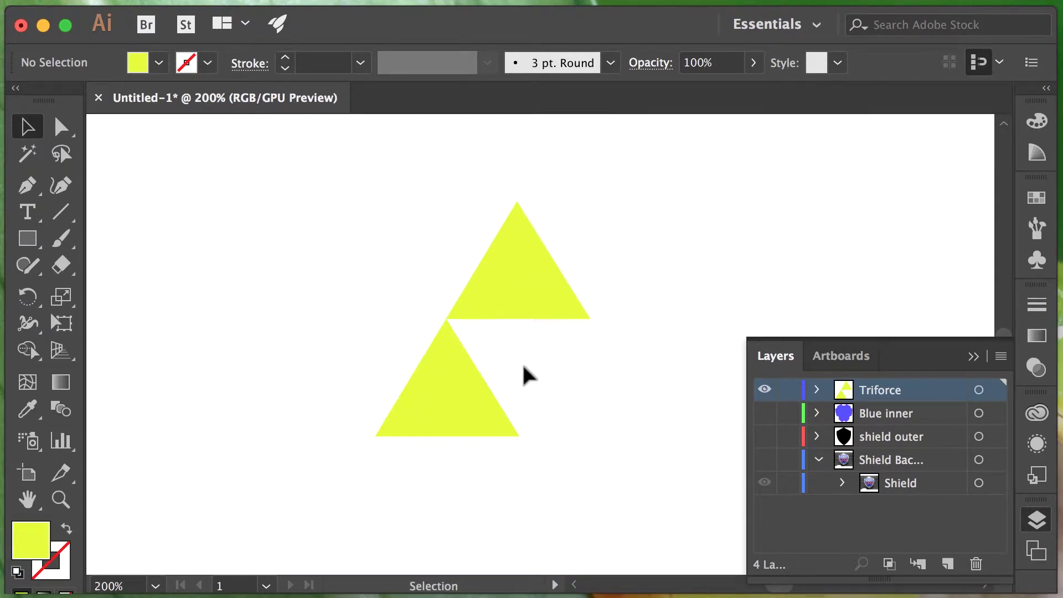
pyautogui.press('space')
pyautogui.moveTo(518, 341); pyautogui.dragTo(447, 280)
pyautogui.click(372, 294)
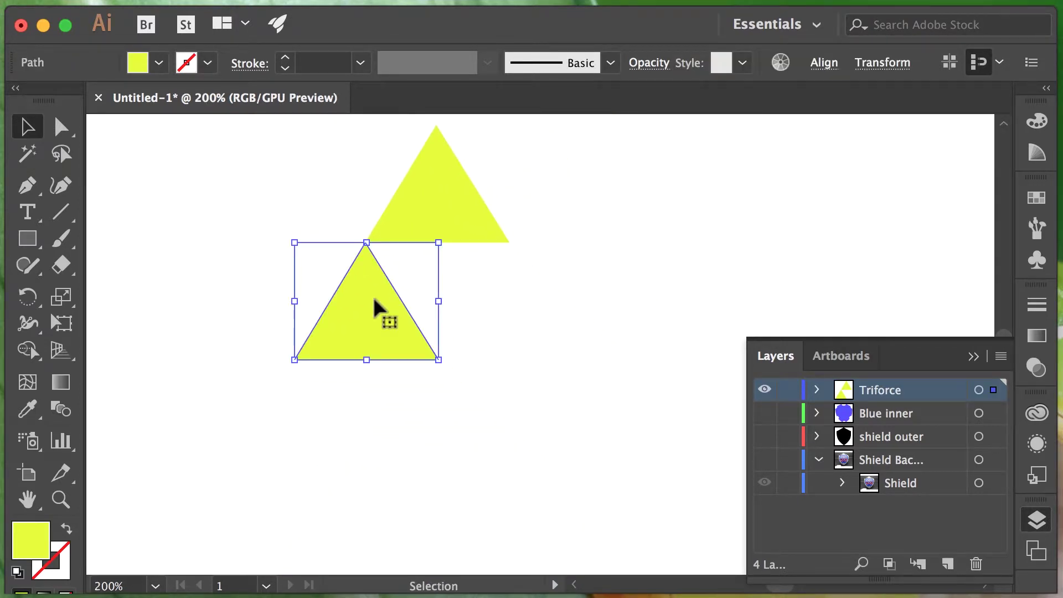
pyautogui.press('super')
pyautogui.press('super')
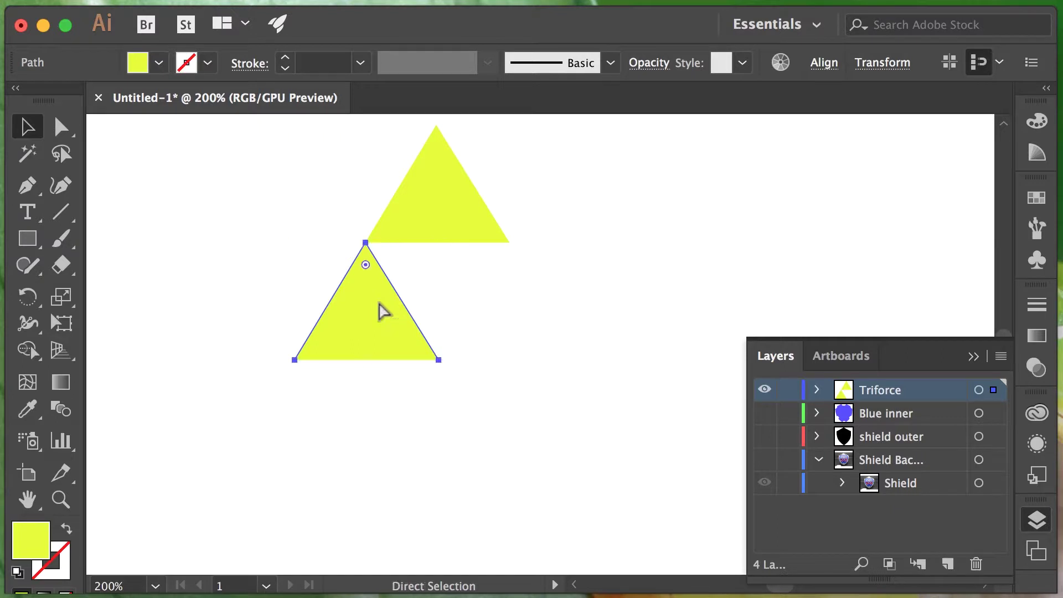
pyautogui.press('super+c')
pyautogui.press('super+v')
pyautogui.moveTo(535, 357); pyautogui.dragTo(507, 326)
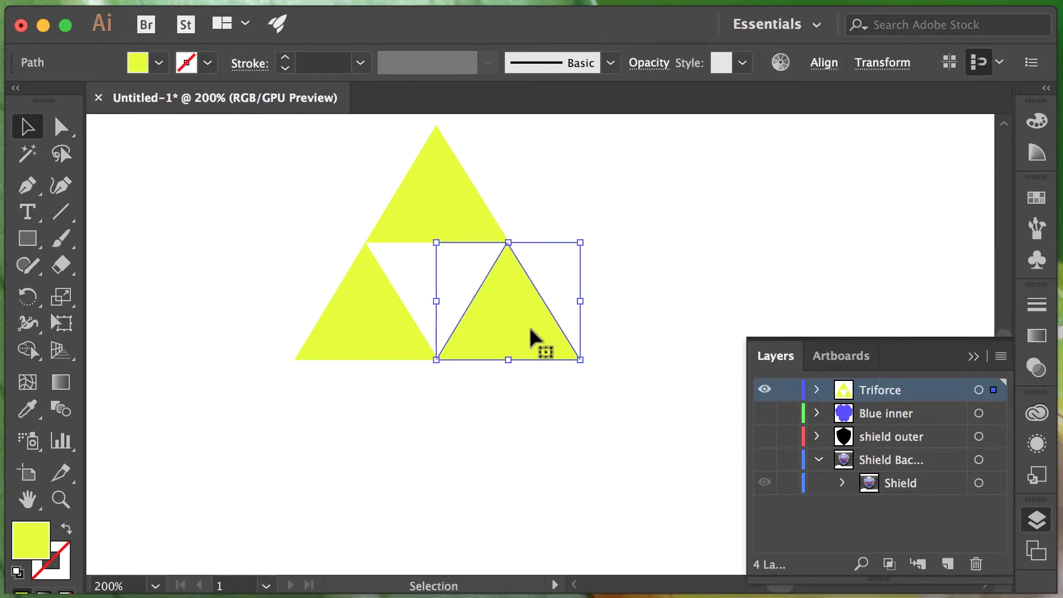
pyautogui.scroll(-2, 530, 332)
pyautogui.scroll(2, 530, 332)
pyautogui.scroll(6, 529, 334)
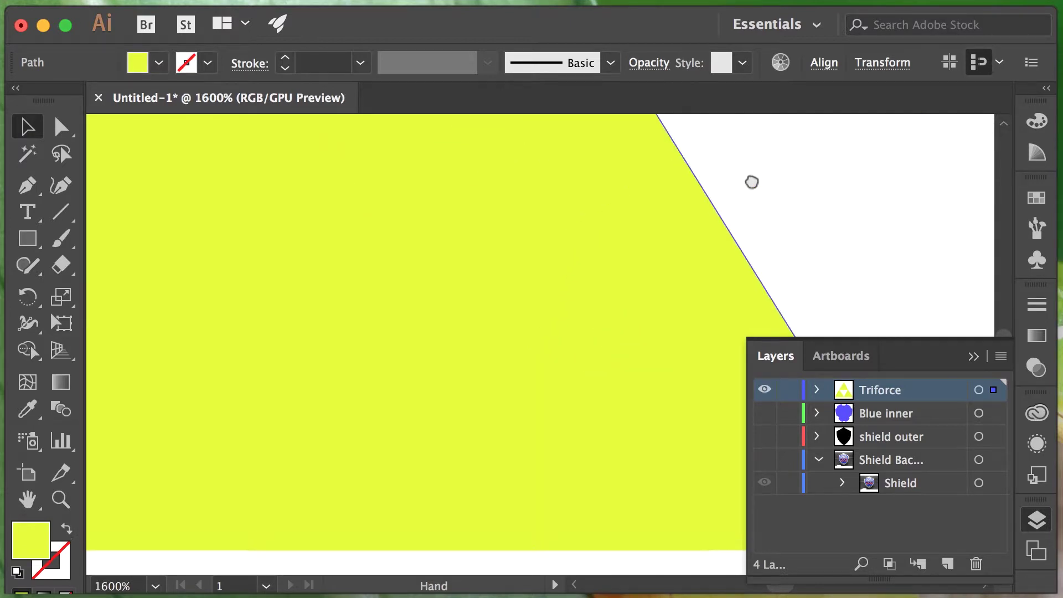
pyautogui.scroll(-10, 753, 181)
pyautogui.scroll(5, 710, 271)
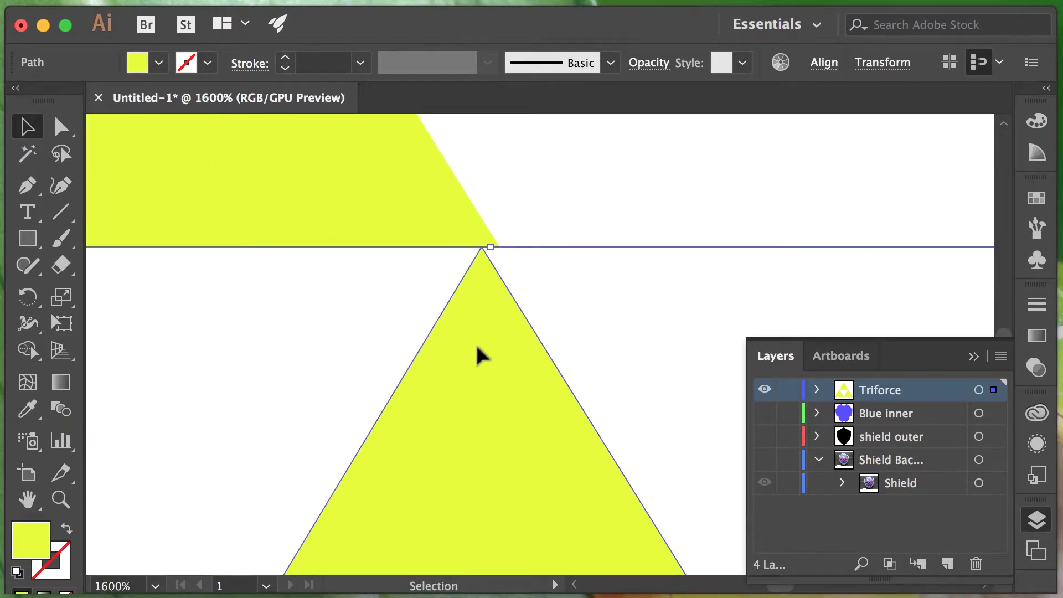
pyautogui.moveTo(475, 342); pyautogui.dragTo(495, 339)
# Deselect to check the joins and turn the Shield Backdrop layer back on.
pyautogui.scroll(-1, 393, 340)
pyautogui.scroll(-2, 388, 352)
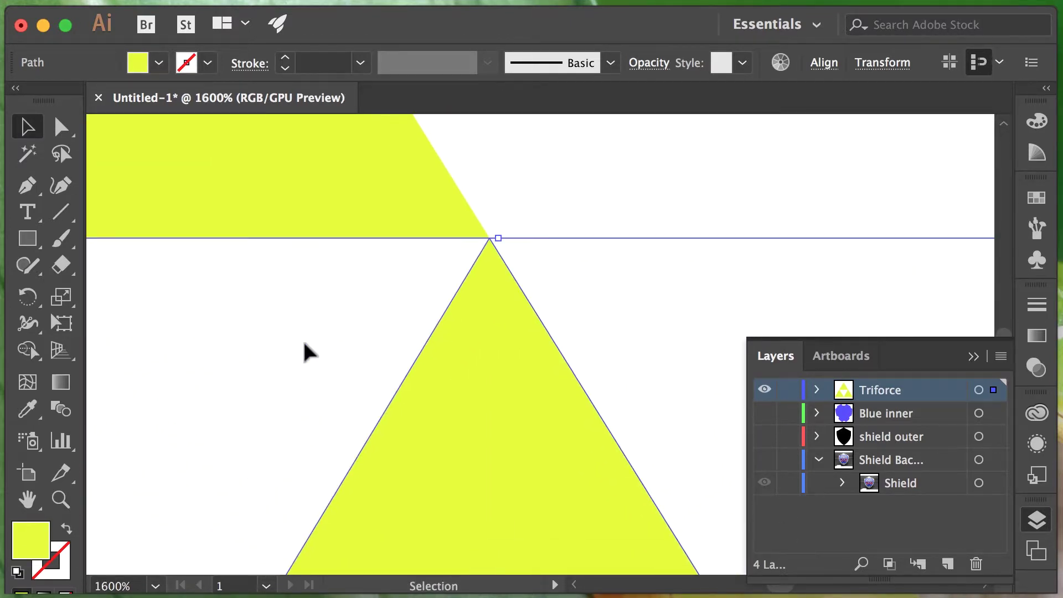
pyautogui.scroll(1, 304, 351)
pyautogui.scroll(-8, 517, 159)
pyautogui.scroll(-1, 413, 320)
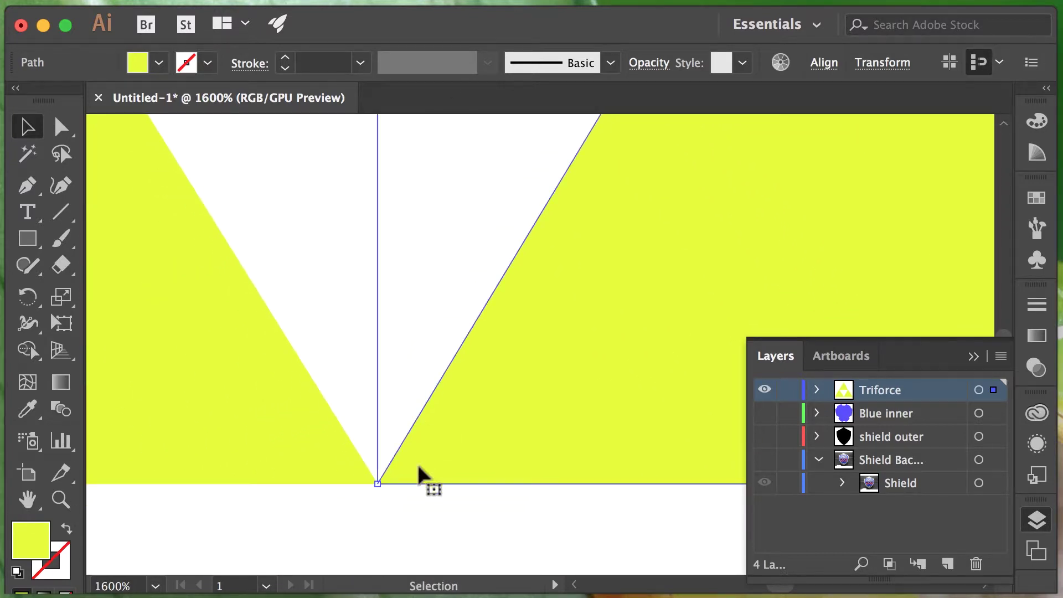
pyautogui.click(392, 518)
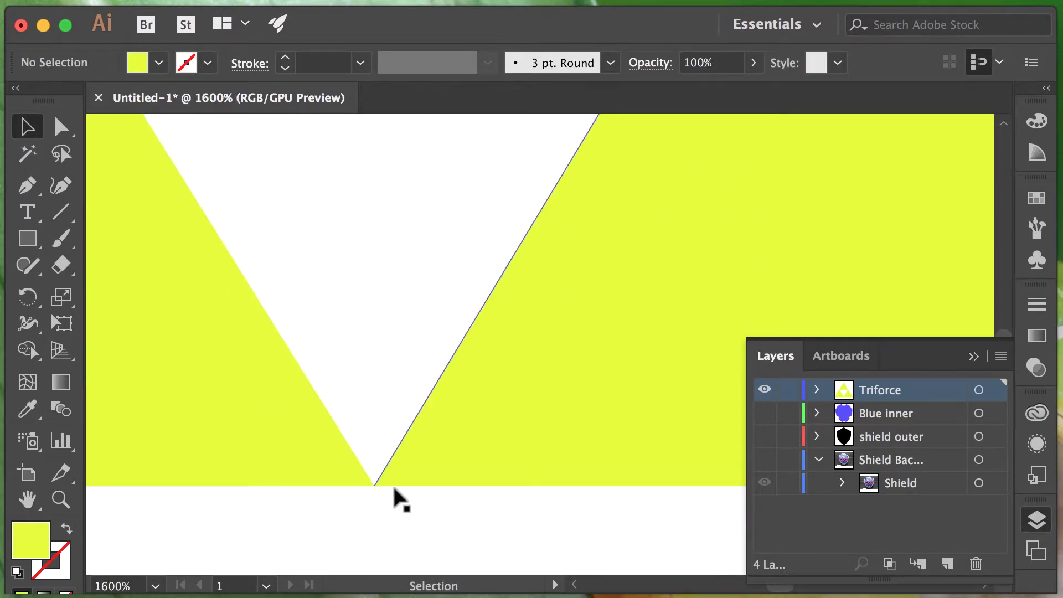
pyautogui.scroll(-6, 397, 499)
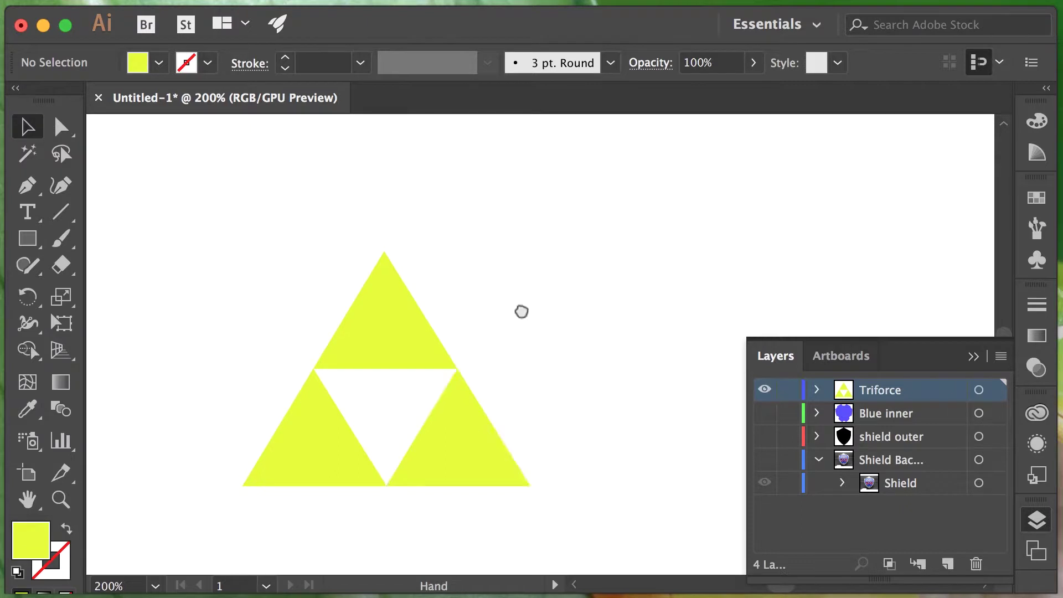
pyautogui.moveTo(520, 311); pyautogui.dragTo(613, 264)
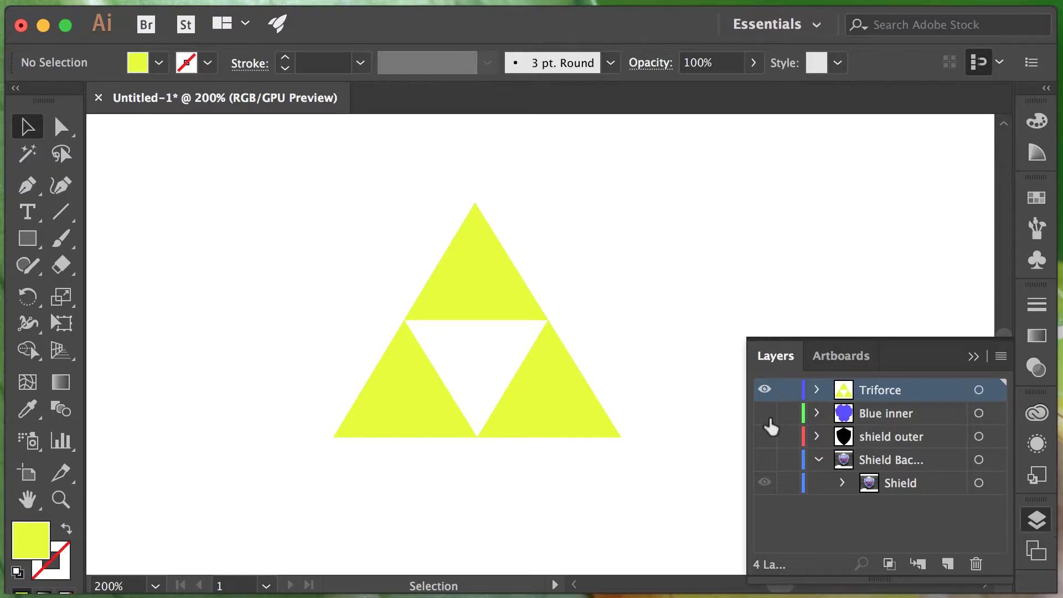
pyautogui.click(764, 460)
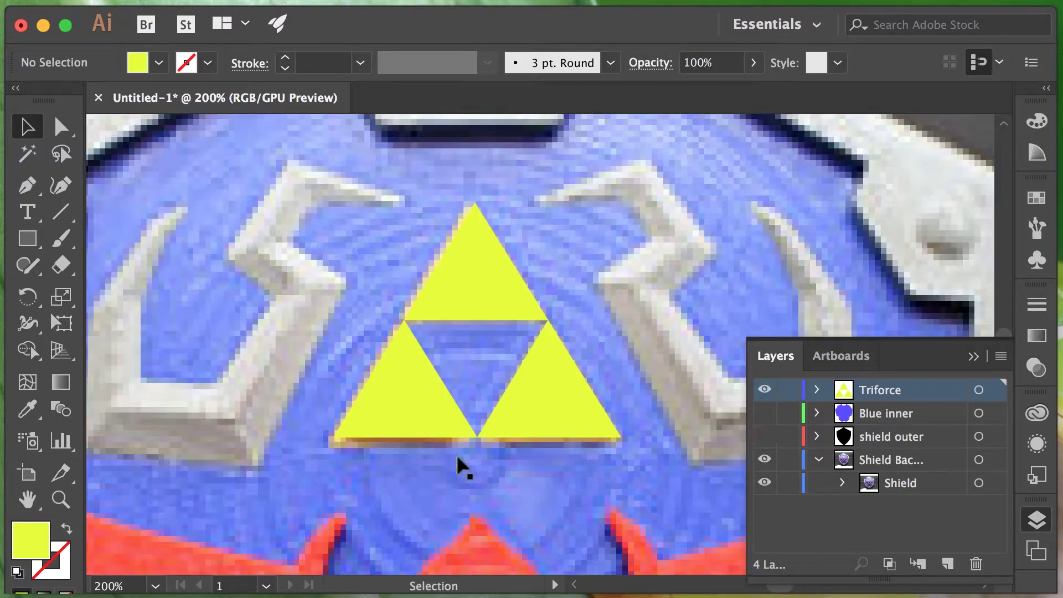
# Make the Blue inner and shield outer layers visible and target Blue inner.
pyautogui.scroll(-2, 398, 438)
pyautogui.moveTo(543, 361); pyautogui.dragTo(629, 239)
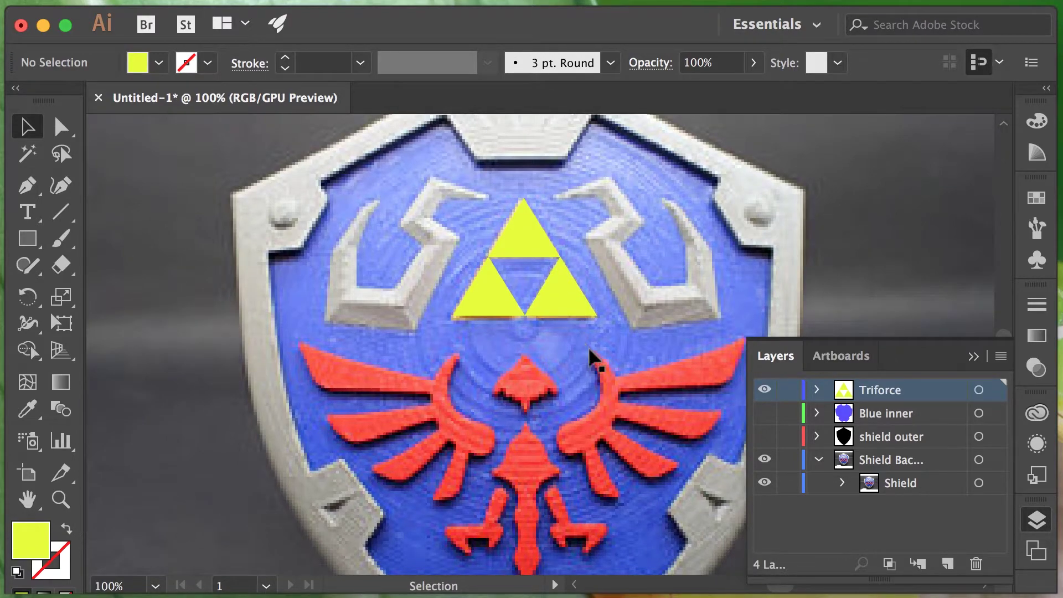
pyautogui.scroll(-2, 626, 394)
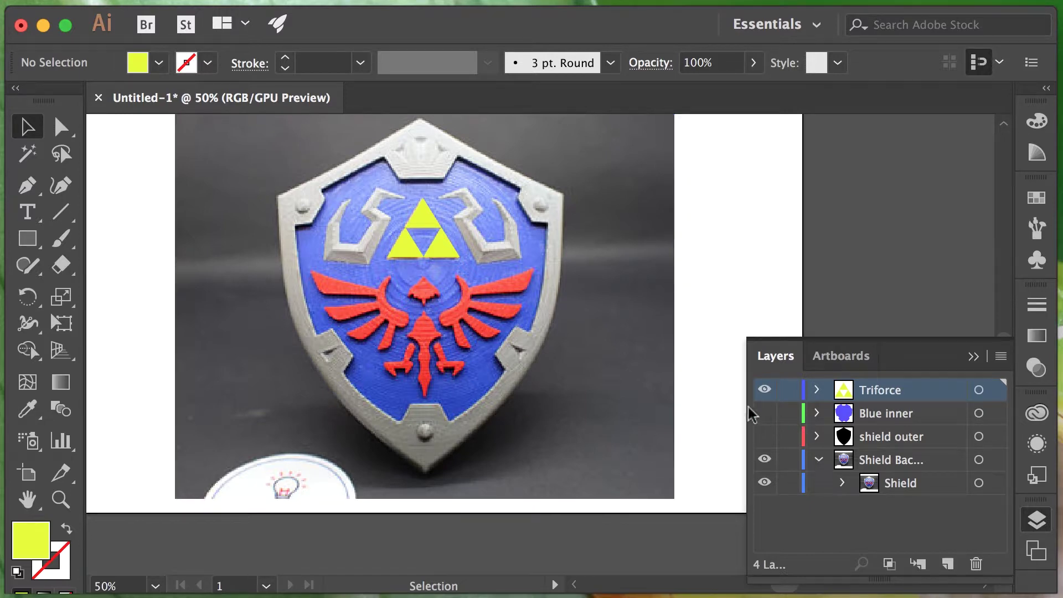
pyautogui.click(765, 413)
pyautogui.click(765, 437)
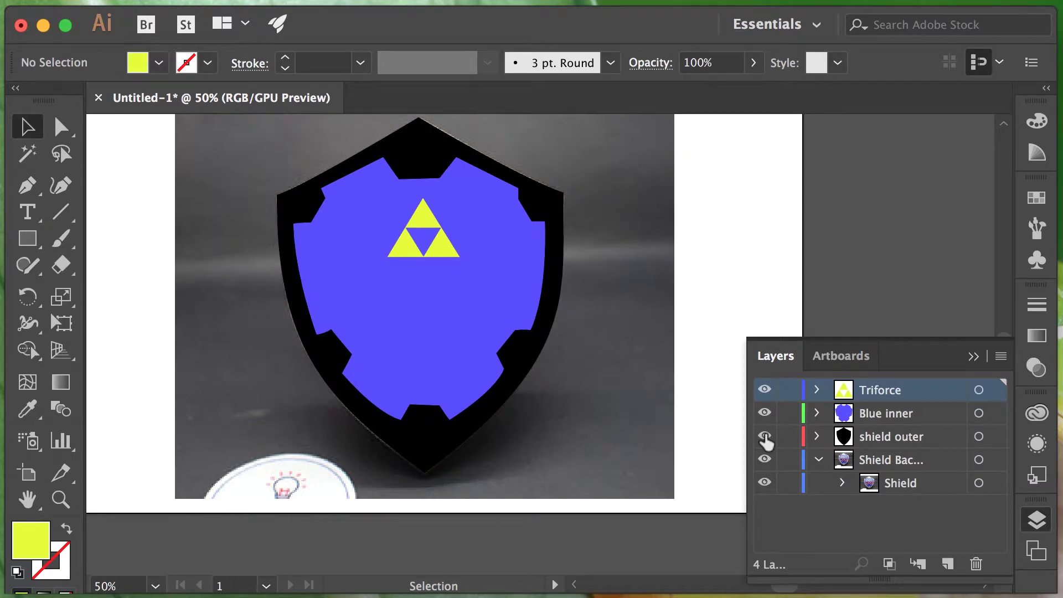
pyautogui.click(874, 418)
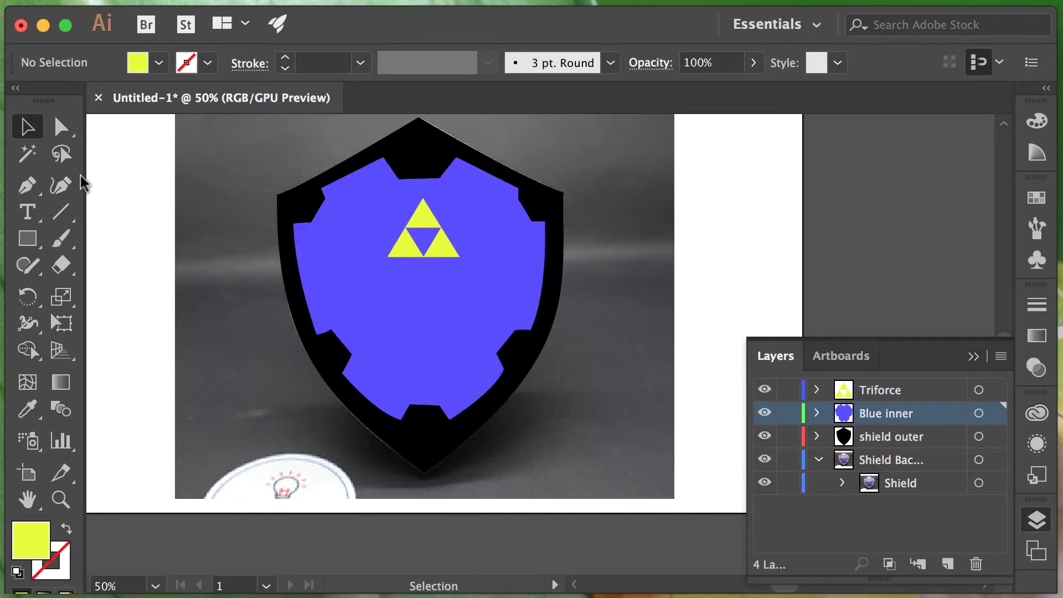
# Drag the Blue inner path's two top-notch anchors into a flat-bottomed cutout.
pyautogui.click(28, 185)
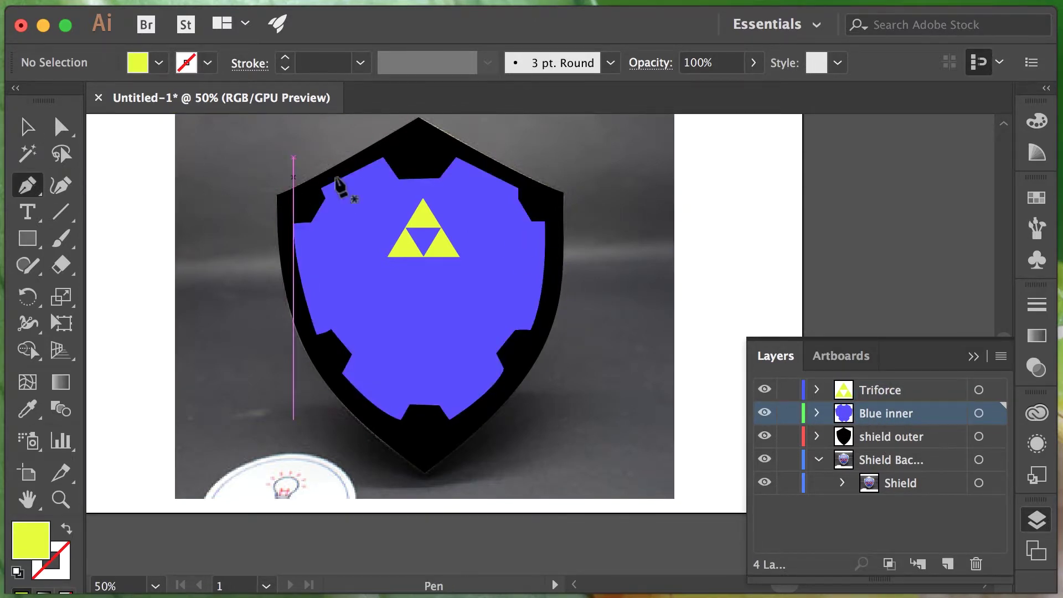
pyautogui.keyDown('super'); pyautogui.click(440, 178); pyautogui.keyUp('super')
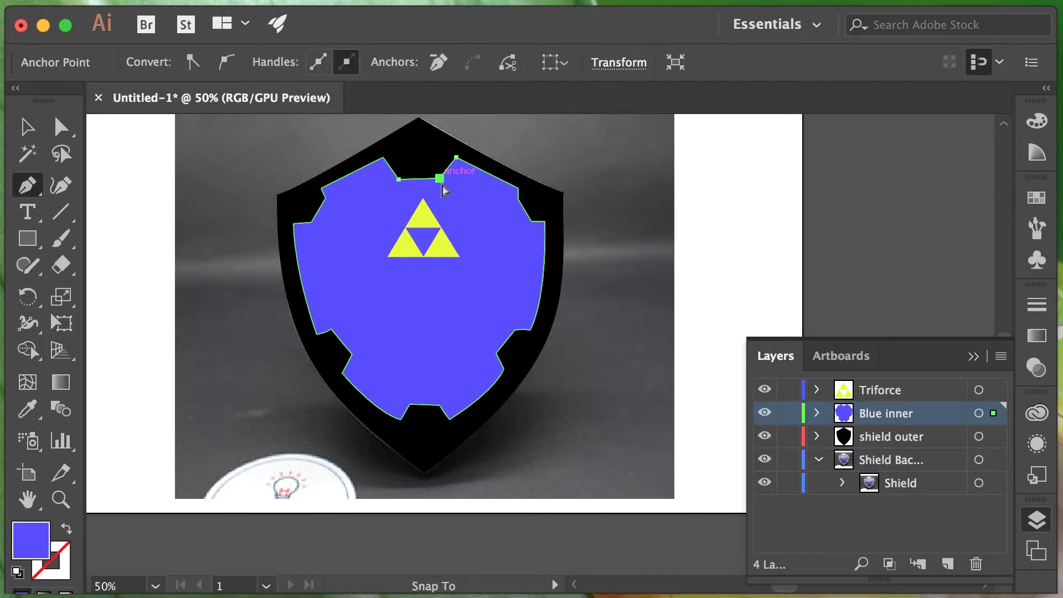
pyautogui.moveTo(444, 188); pyautogui.dragTo(489, 226)
pyautogui.scroll(-1, 446, 195)
pyautogui.scroll(4, 448, 195)
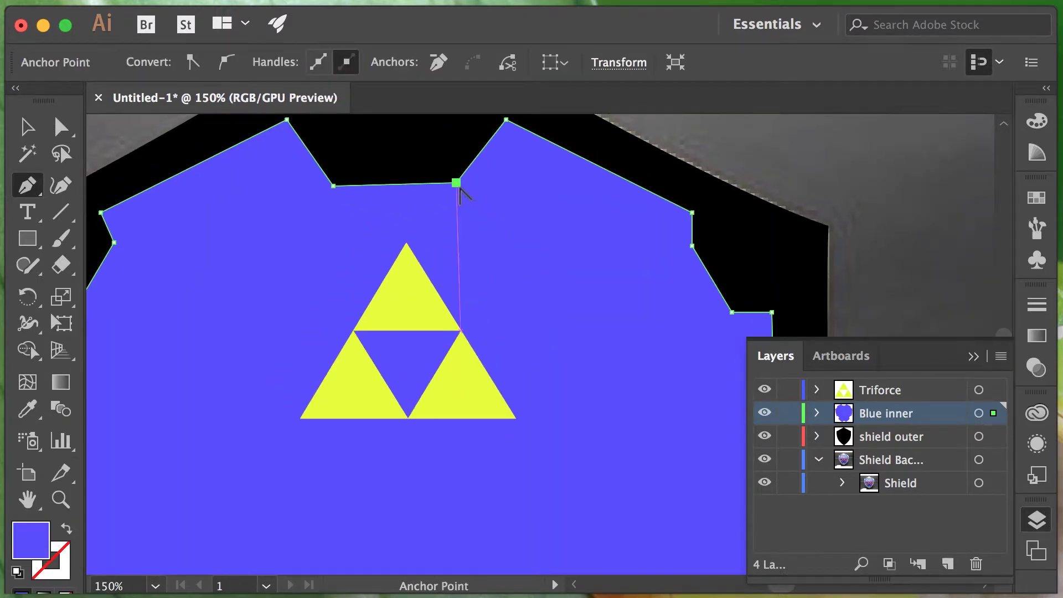
pyautogui.moveTo(459, 186); pyautogui.dragTo(507, 232)
pyautogui.scroll(-1, 476, 198)
pyautogui.scroll(2, 482, 201)
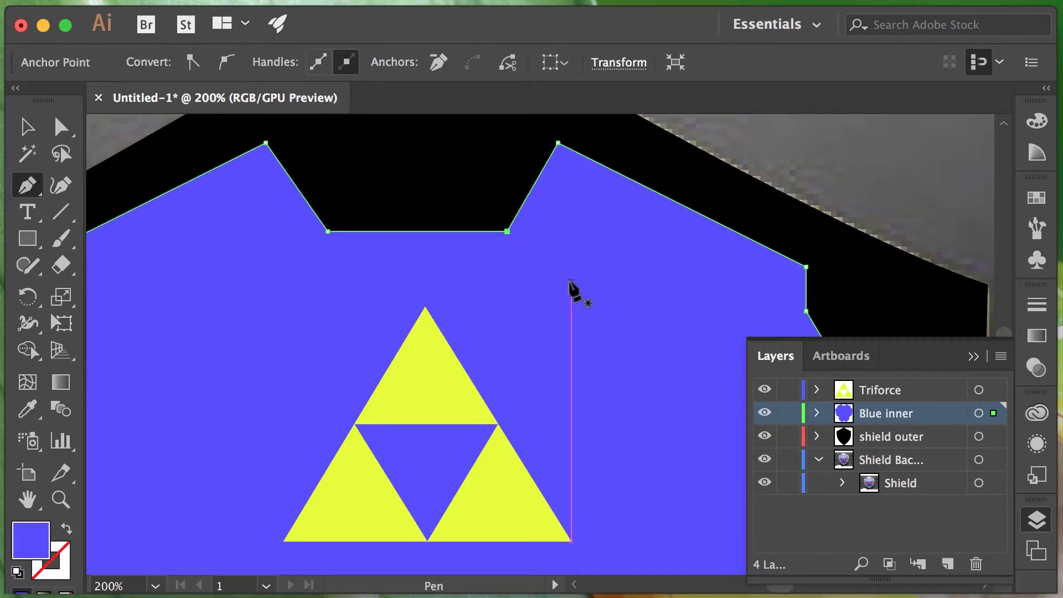
pyautogui.scroll(-3, 572, 284)
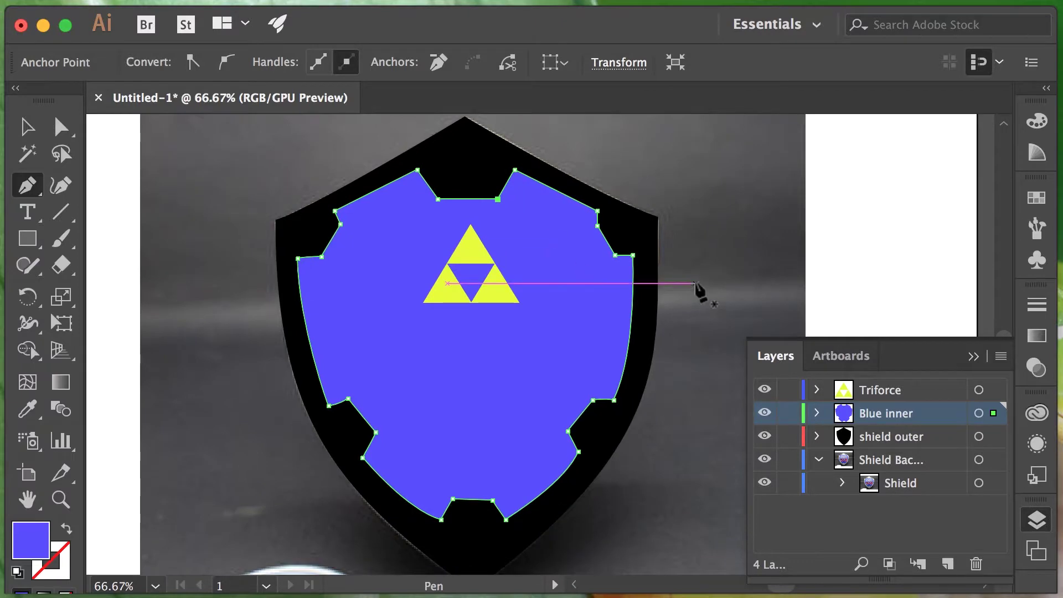
pyautogui.click(27, 126)
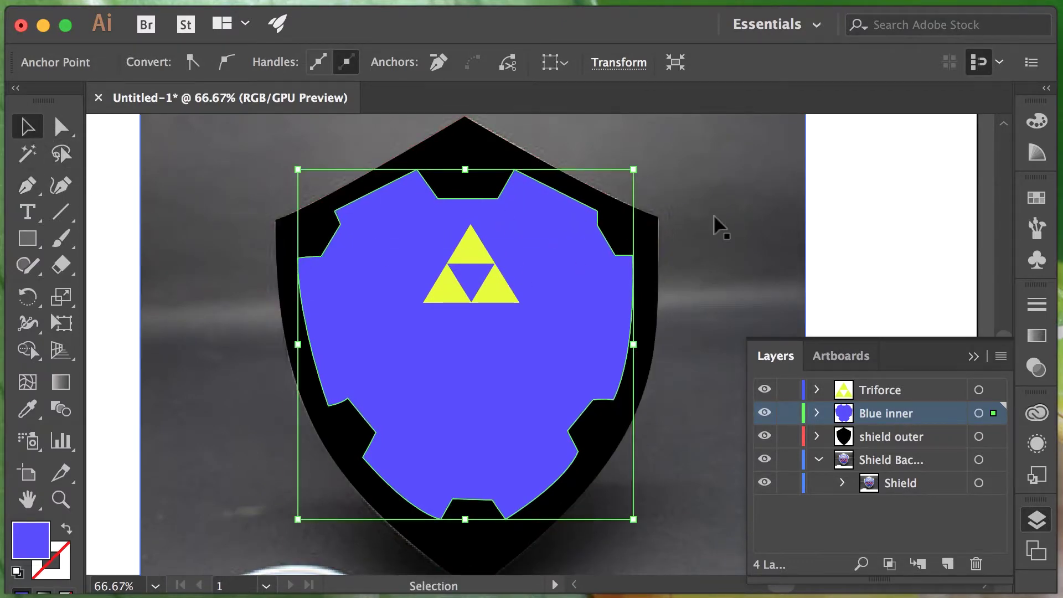
pyautogui.click(757, 213)
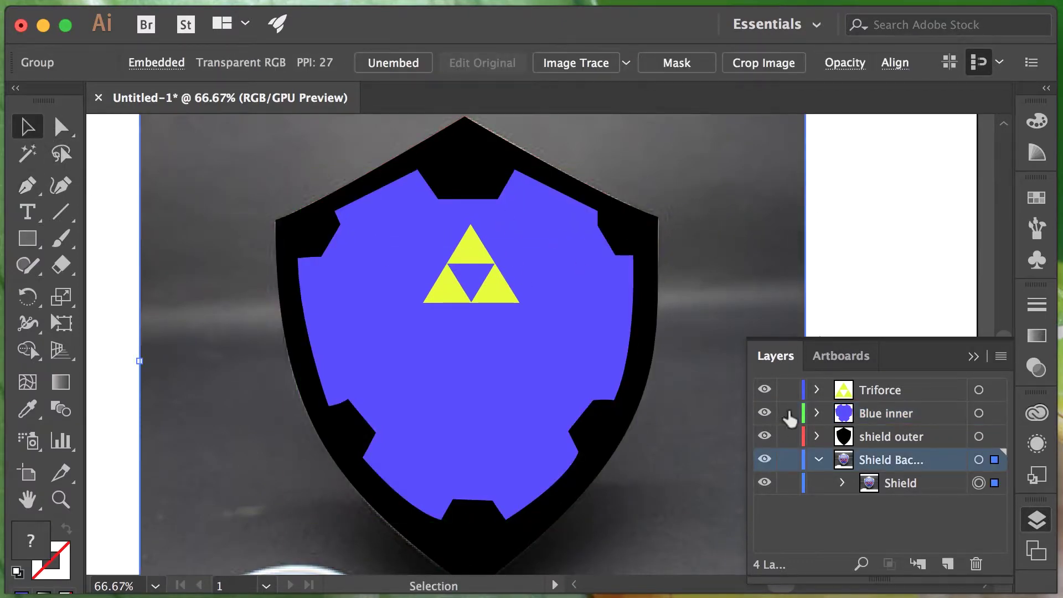
# Hide the Triforce, Blue inner and shield outer layers.
pyautogui.click(765, 390)
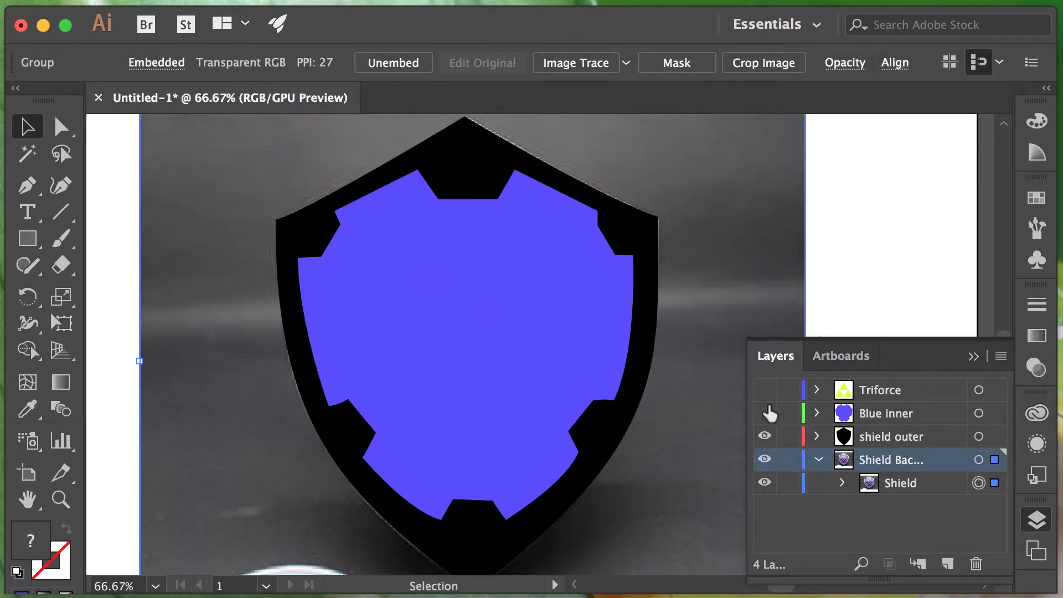
pyautogui.click(765, 413)
pyautogui.click(765, 436)
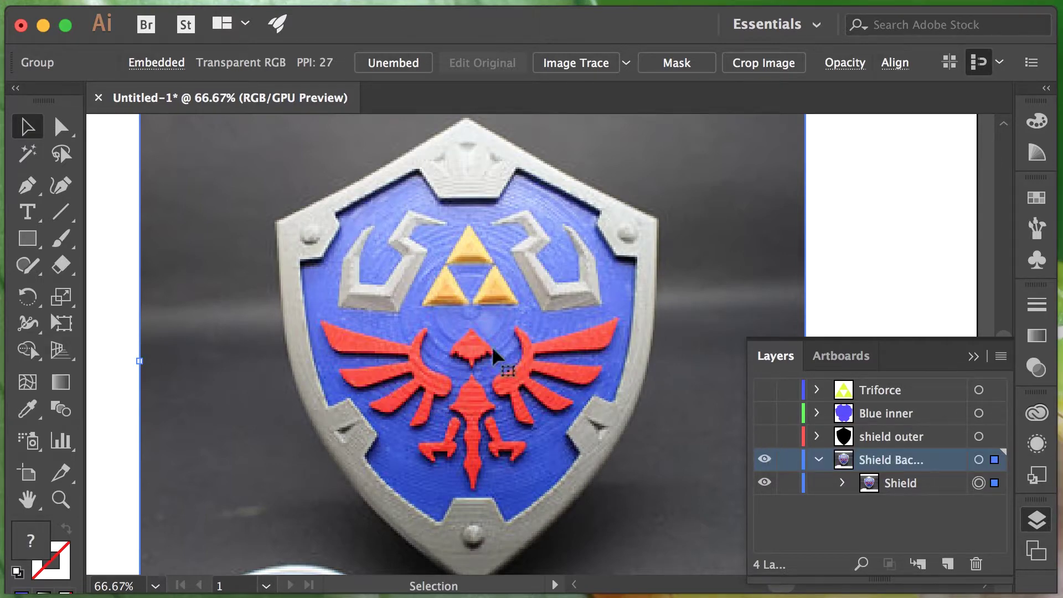
# Add a new layer named Red for the bird crest.
pyautogui.click(949, 570)
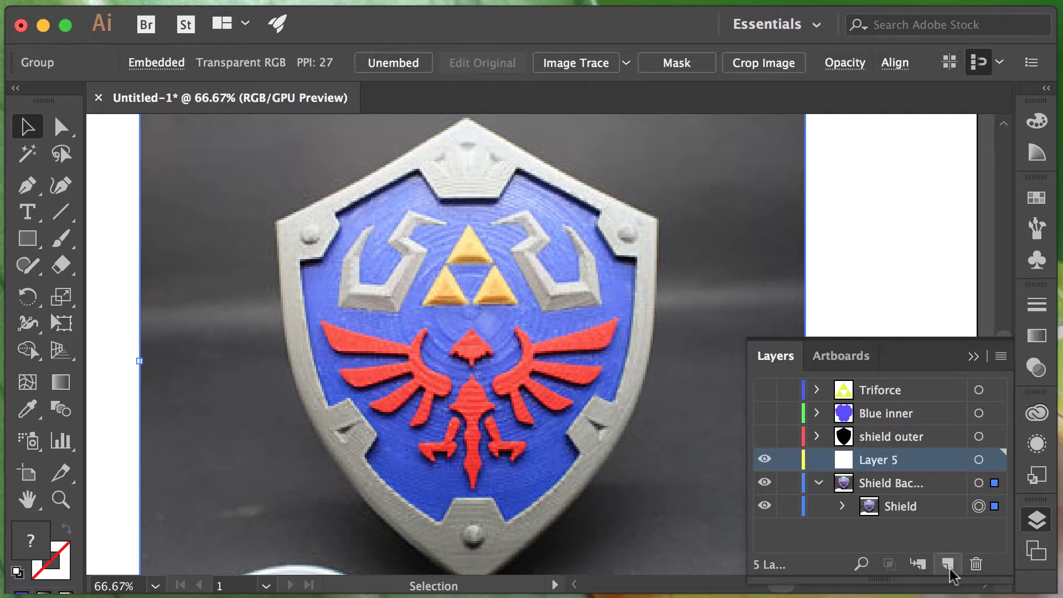
pyautogui.doubleClick(875, 464)
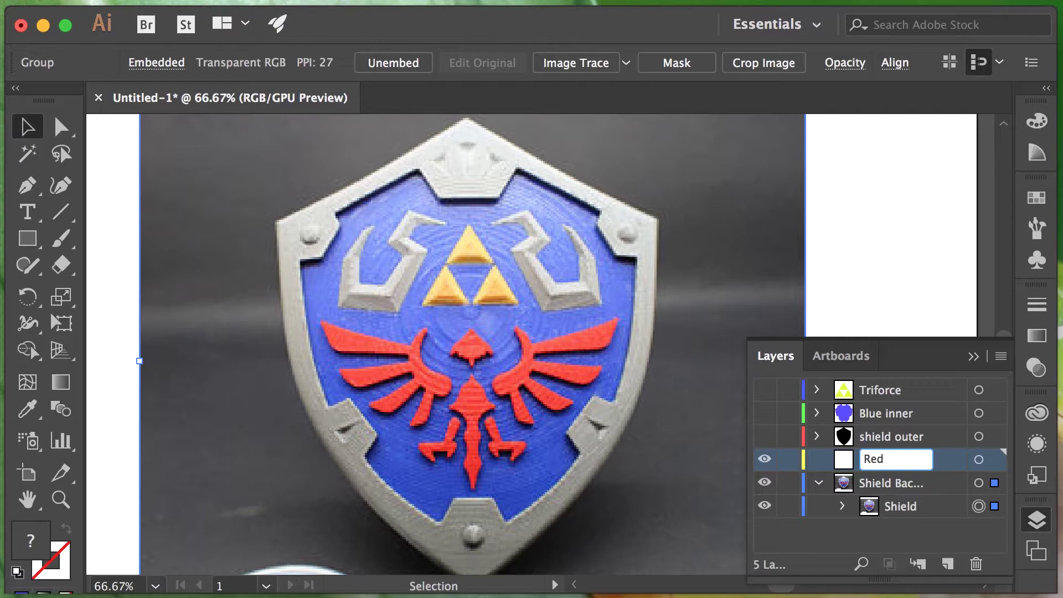
pyautogui.press('Return')
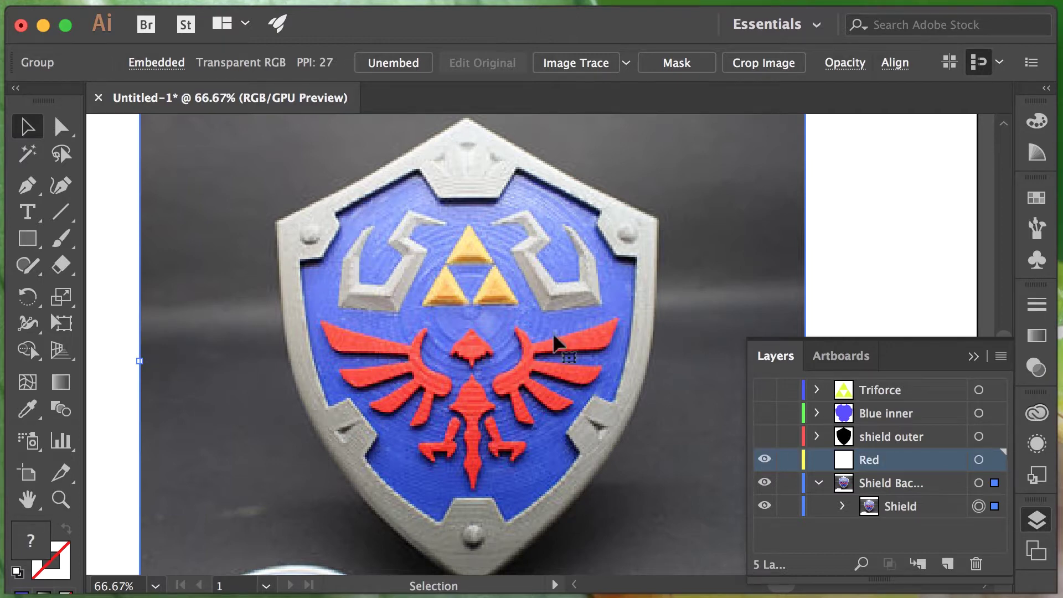
pyautogui.click(1041, 523)
pyautogui.click(27, 185)
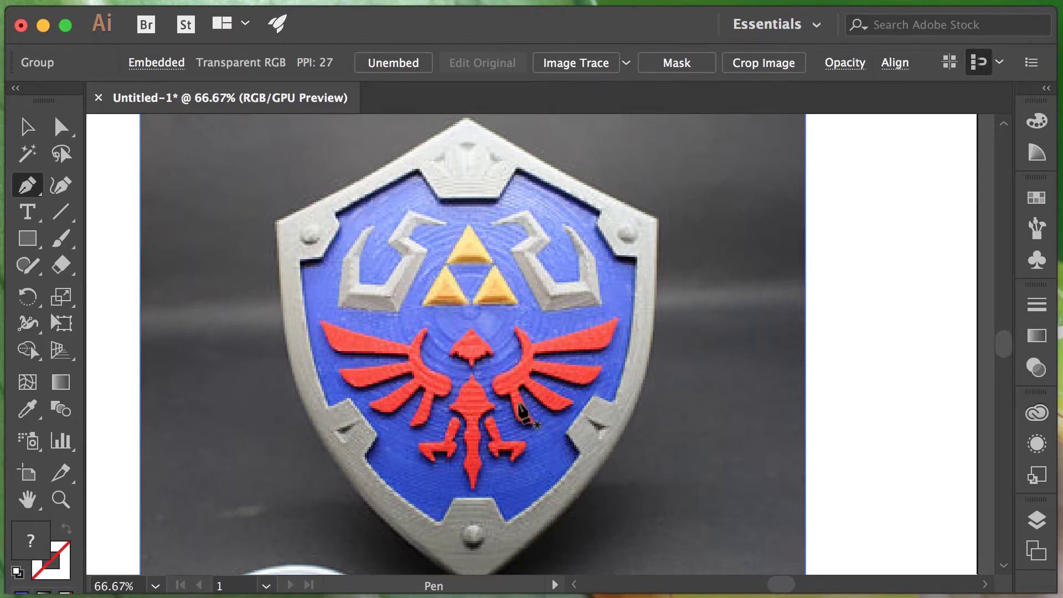
# Begin the left-wing outline along the top feather, with no fill.
pyautogui.hscroll(-1, 522, 414)
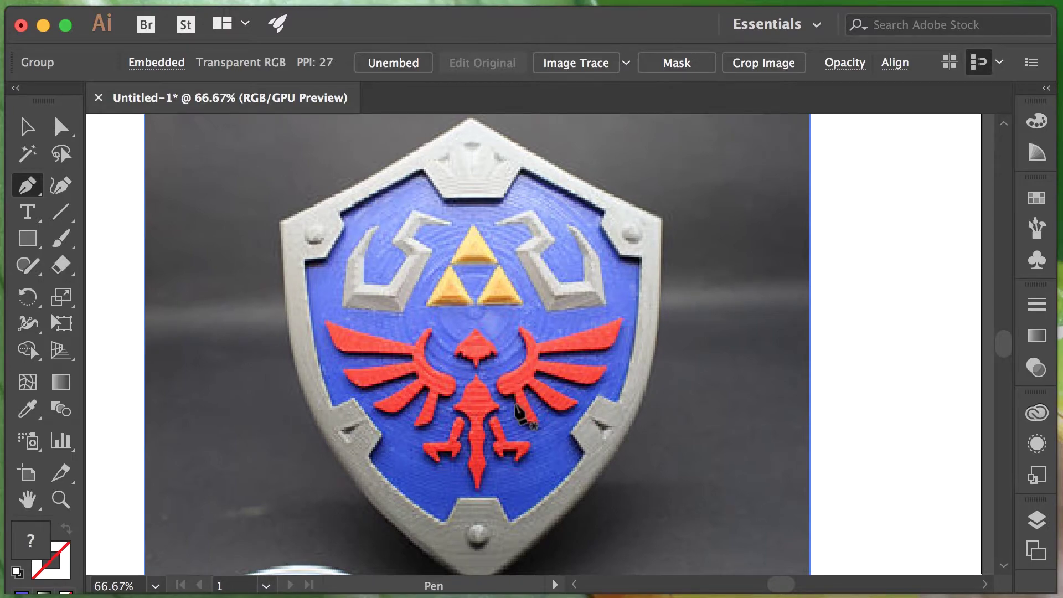
pyautogui.press('super+minus')
pyautogui.press('super+equal')
pyautogui.press('super+equal')
pyautogui.moveTo(461, 176); pyautogui.dragTo(489, 166)
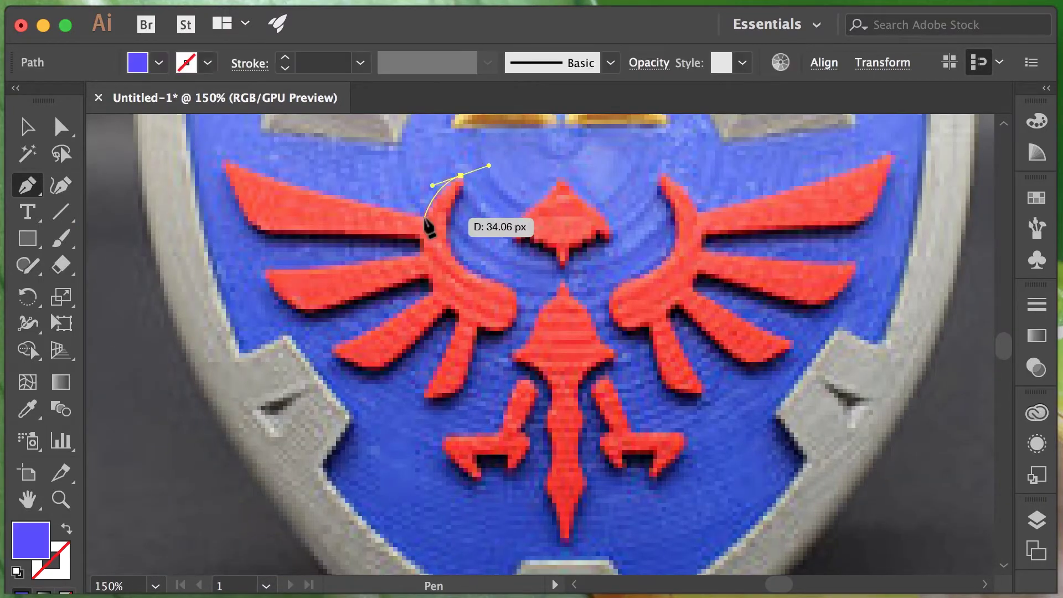
pyautogui.click(424, 219)
pyautogui.click(220, 159)
pyautogui.click(260, 231)
pyautogui.click(419, 238)
pyautogui.click(1037, 121)
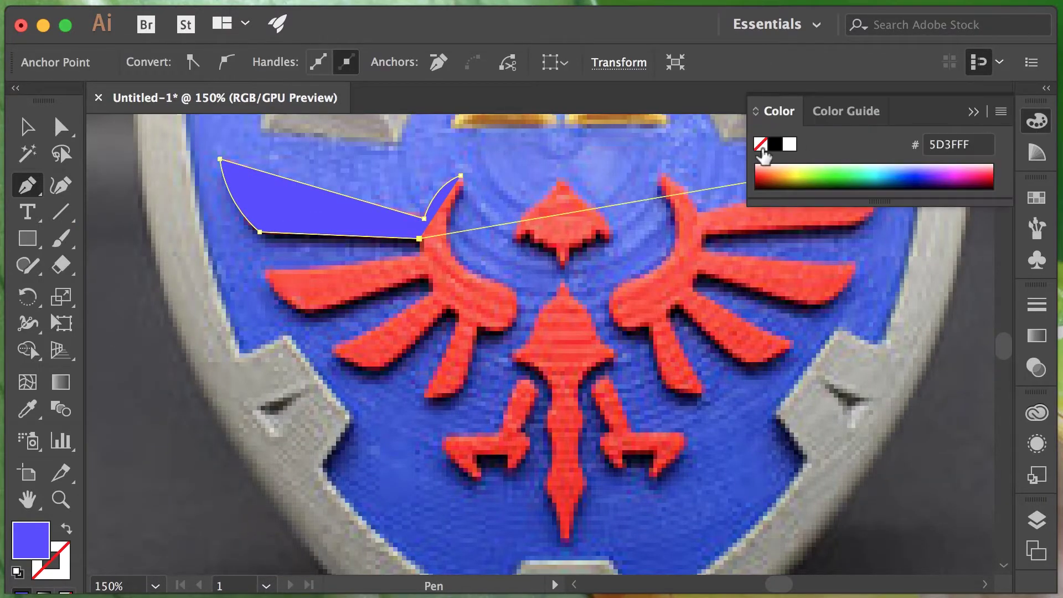
pyautogui.click(761, 147)
# Continue the outline around the lower feathers and back to the wing to close it.
pyautogui.click(419, 252)
pyautogui.click(266, 272)
pyautogui.click(311, 314)
pyautogui.click(419, 276)
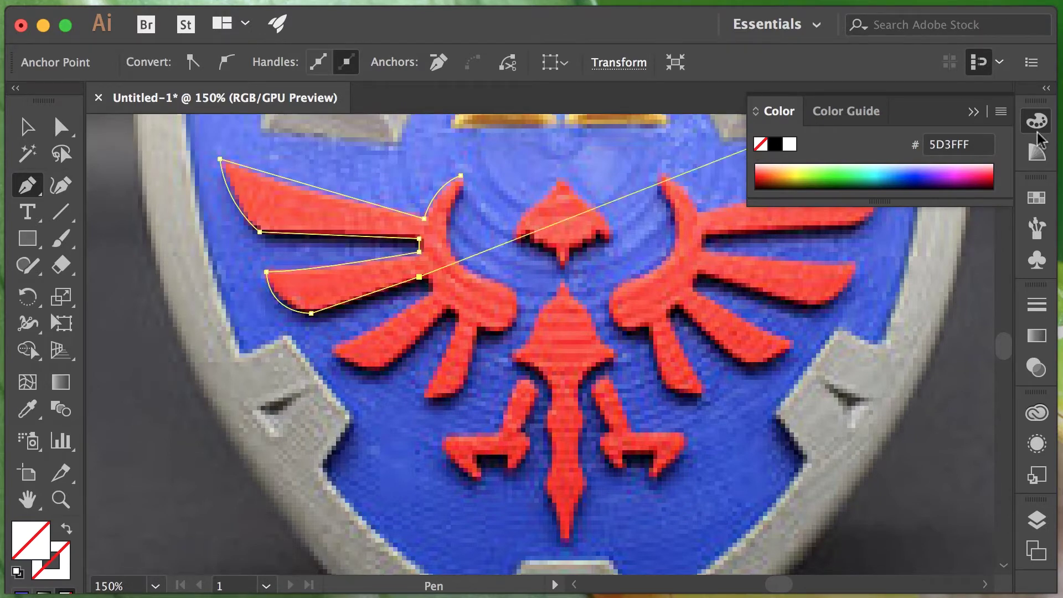
pyautogui.click(1038, 124)
pyautogui.click(430, 291)
pyautogui.moveTo(332, 345); pyautogui.dragTo(335, 355)
pyautogui.moveTo(376, 368); pyautogui.dragTo(424, 369)
pyautogui.click(412, 347)
pyautogui.moveTo(448, 305); pyautogui.dragTo(458, 178)
pyautogui.scroll(5, 443, 222)
pyautogui.moveTo(461, 285); pyautogui.dragTo(461, 222)
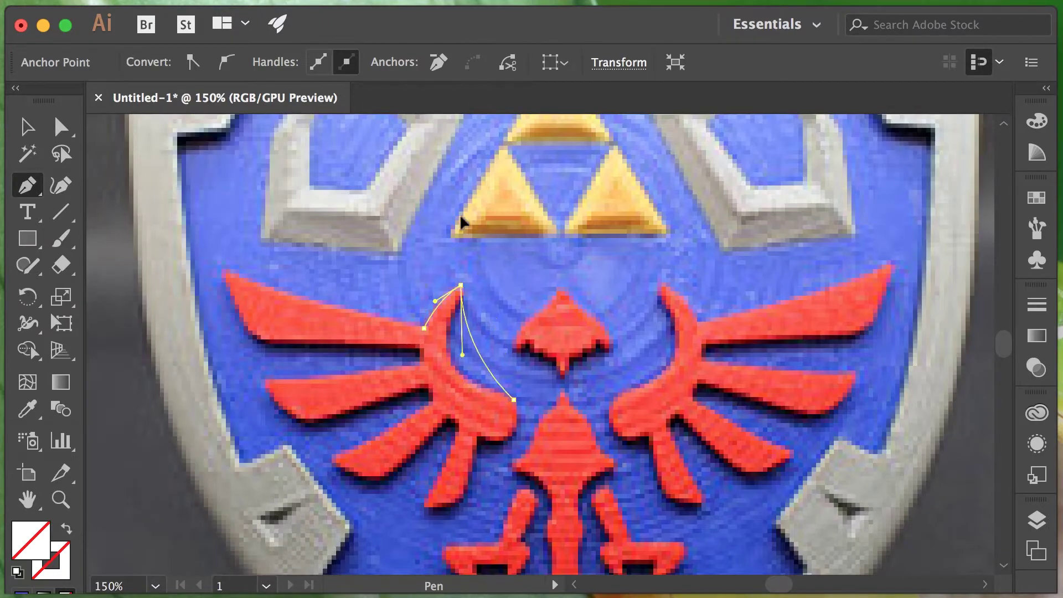
pyautogui.scroll(-3, 518, 178)
pyautogui.hscroll(2, 518, 178)
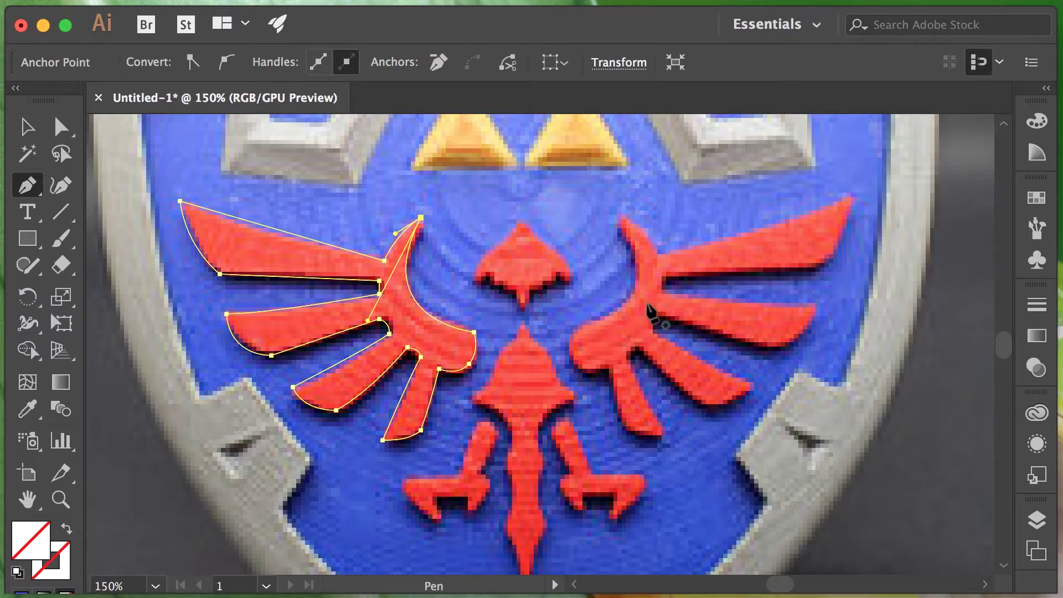
# Duplicate the left-wing outline and select the copy over the crest's centre.
pyautogui.press('v')
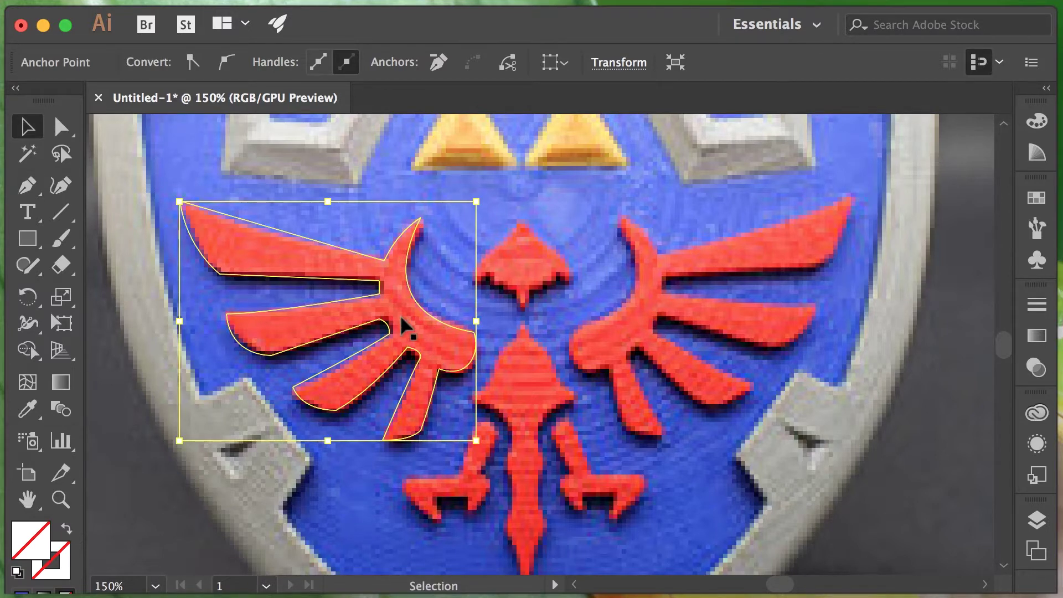
pyautogui.click(407, 328)
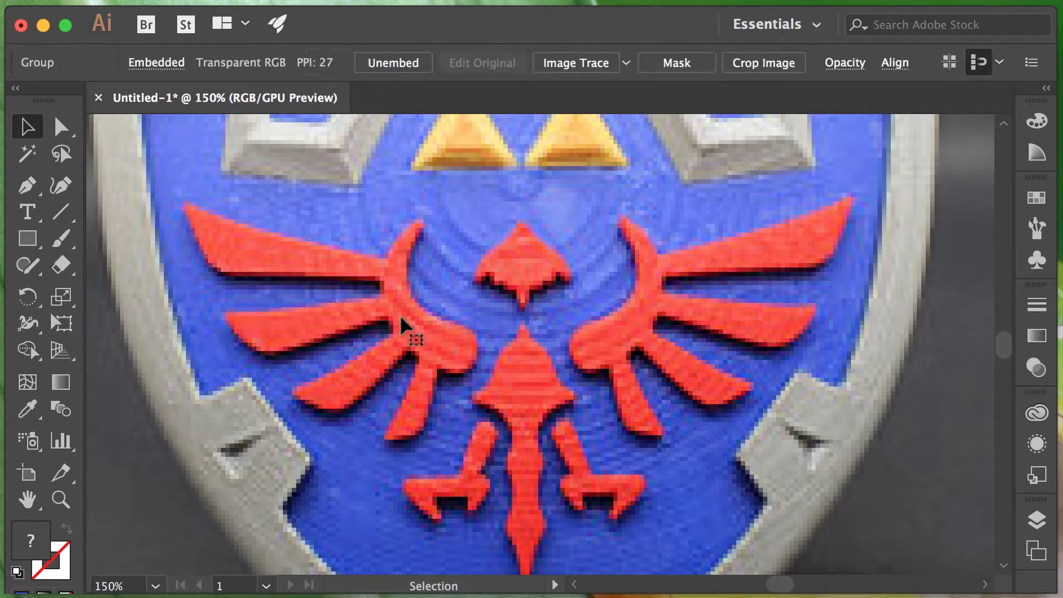
pyautogui.click(352, 249)
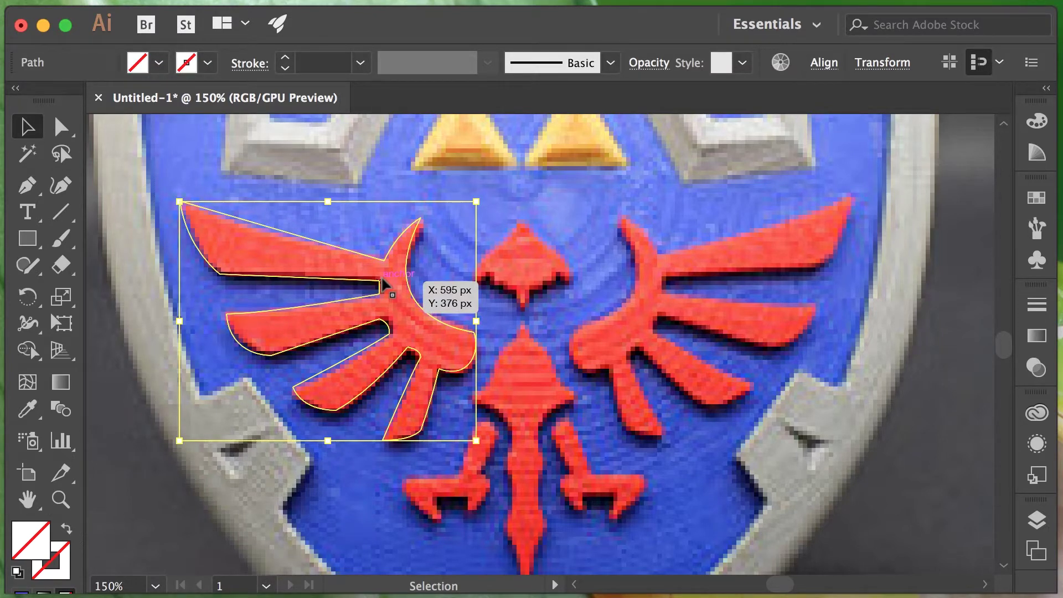
pyautogui.moveTo(386, 284); pyautogui.dragTo(673, 285)
pyautogui.press('super+z')
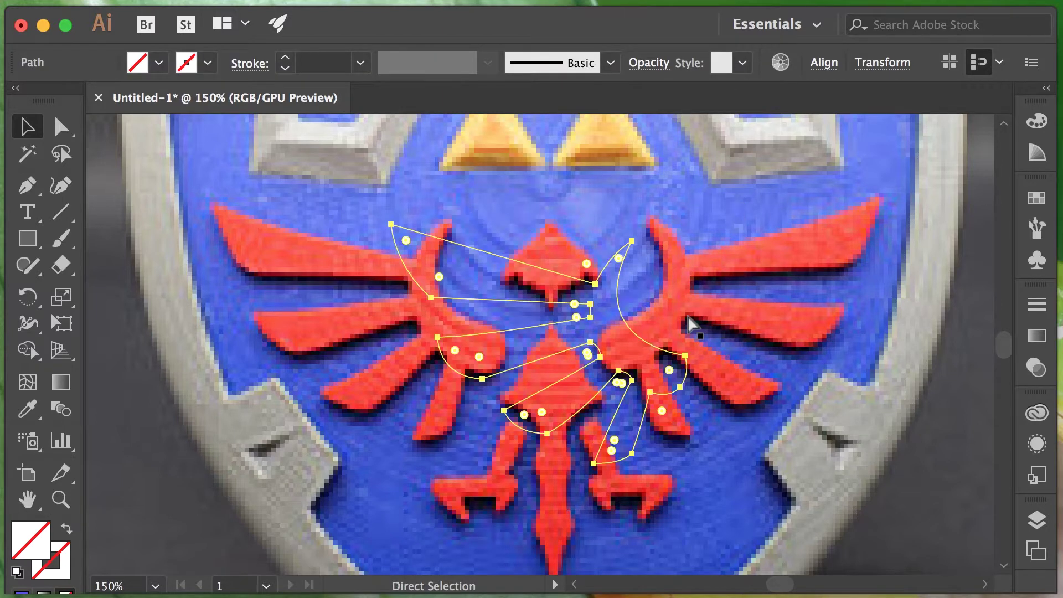
pyautogui.press('super+z')
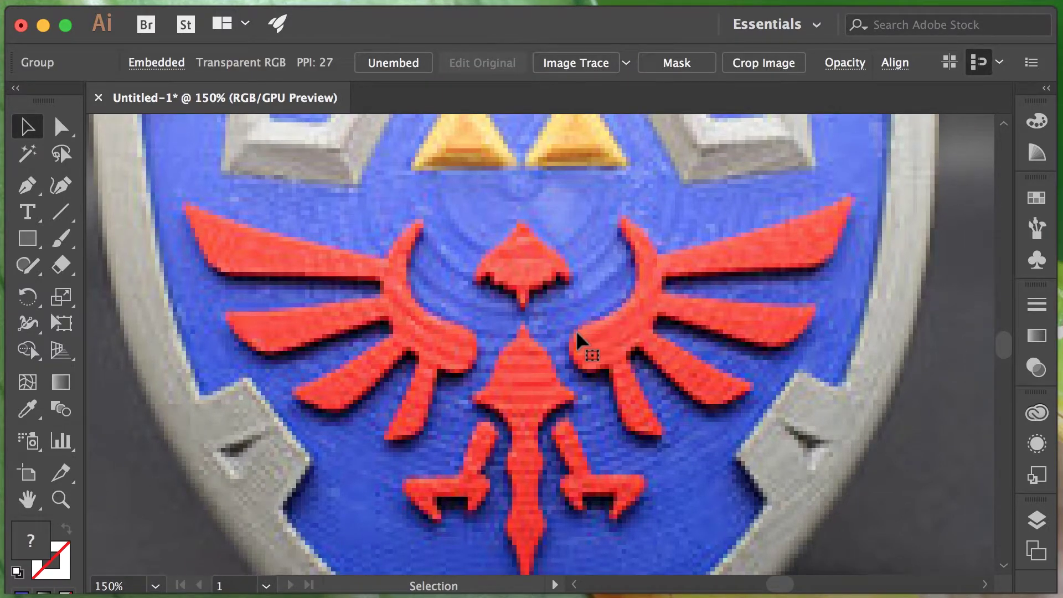
pyautogui.click(621, 311)
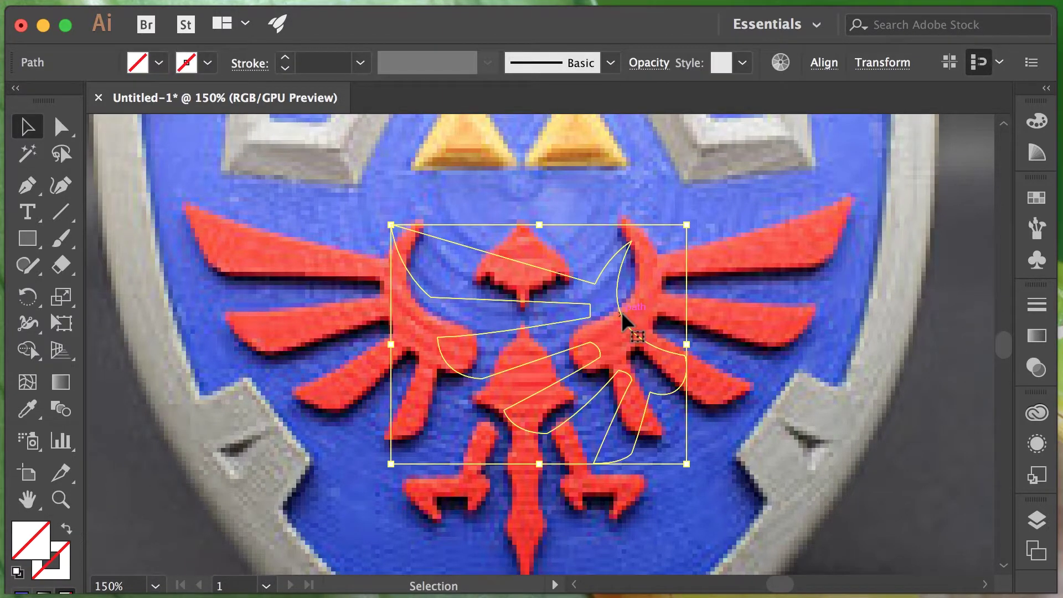
pyautogui.rightClick(606, 319)
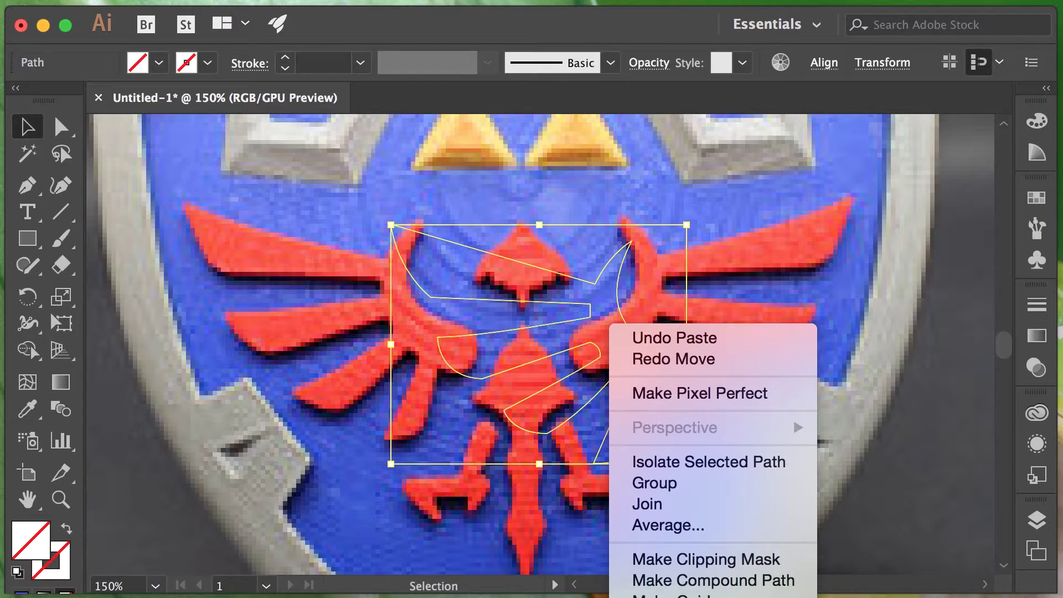
pyautogui.click(732, 240)
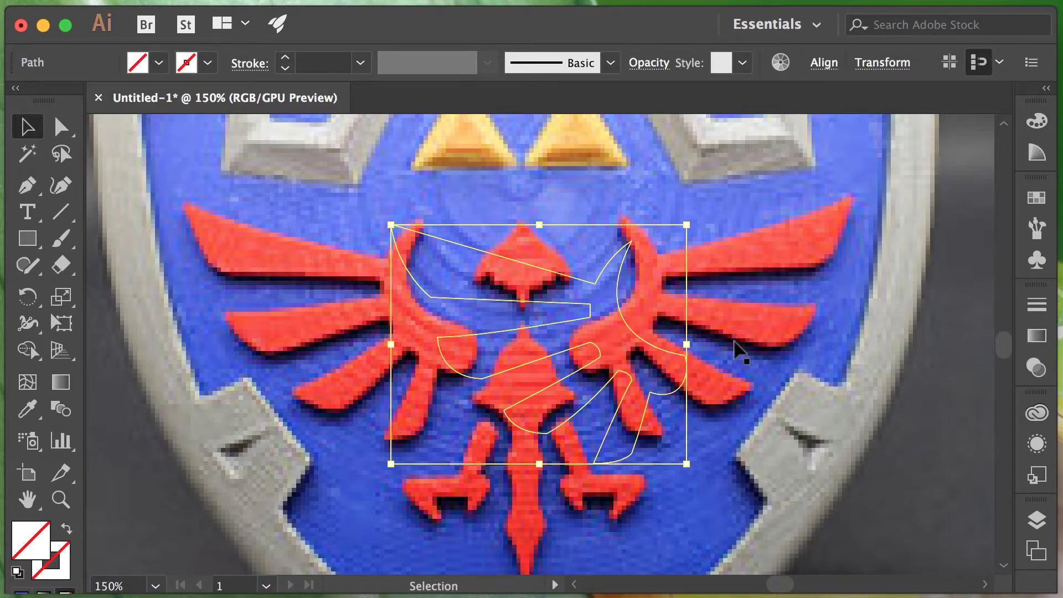
pyautogui.moveTo(737, 335); pyautogui.dragTo(691, 200)
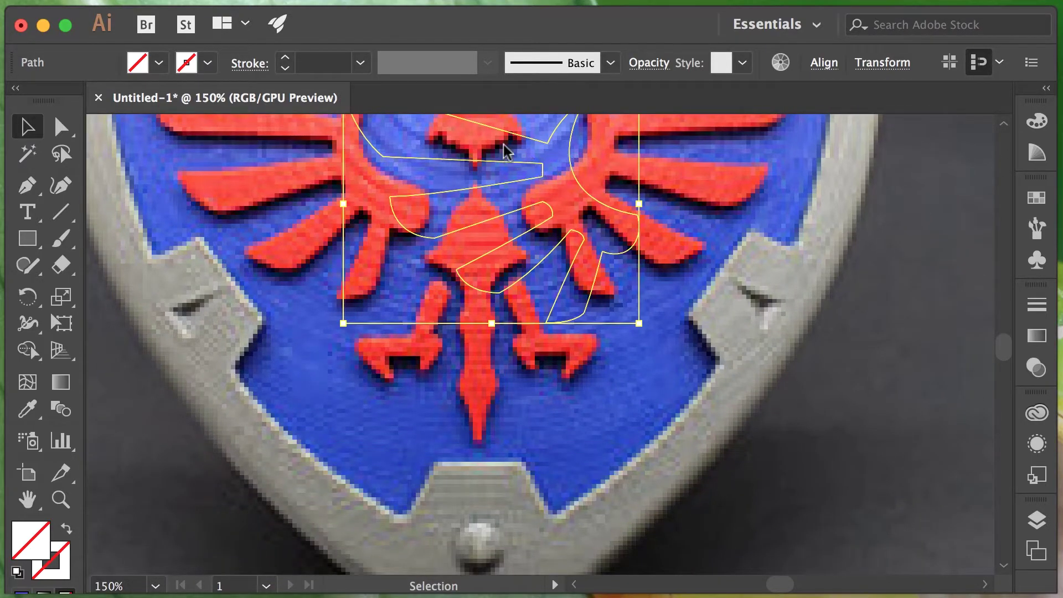
# Reflect the wing copy across the vertical axis.
pyautogui.rightClick(504, 147)
pyautogui.moveTo(619, 468)
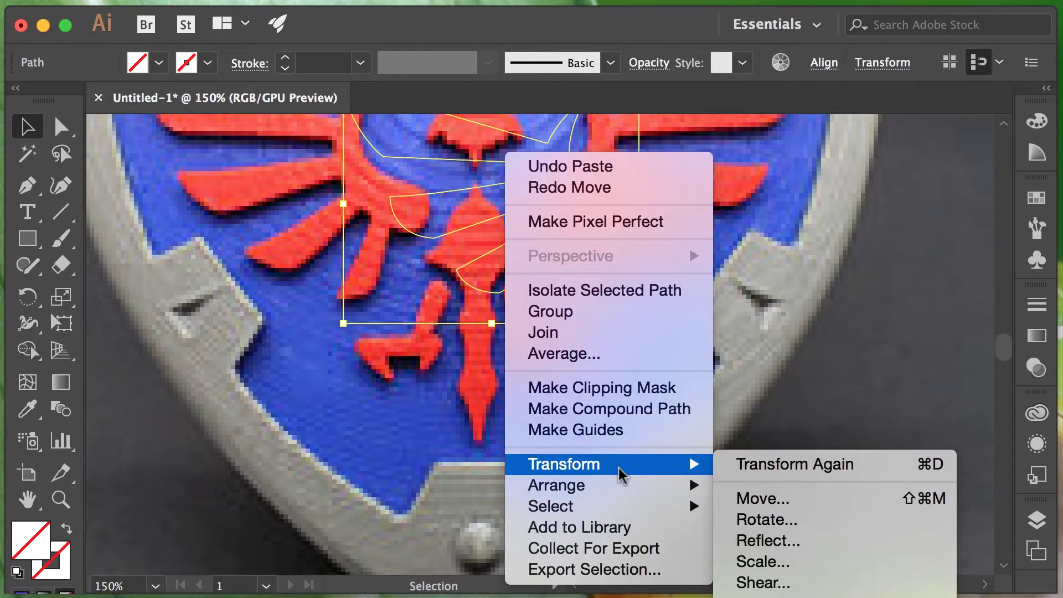
pyautogui.click(798, 541)
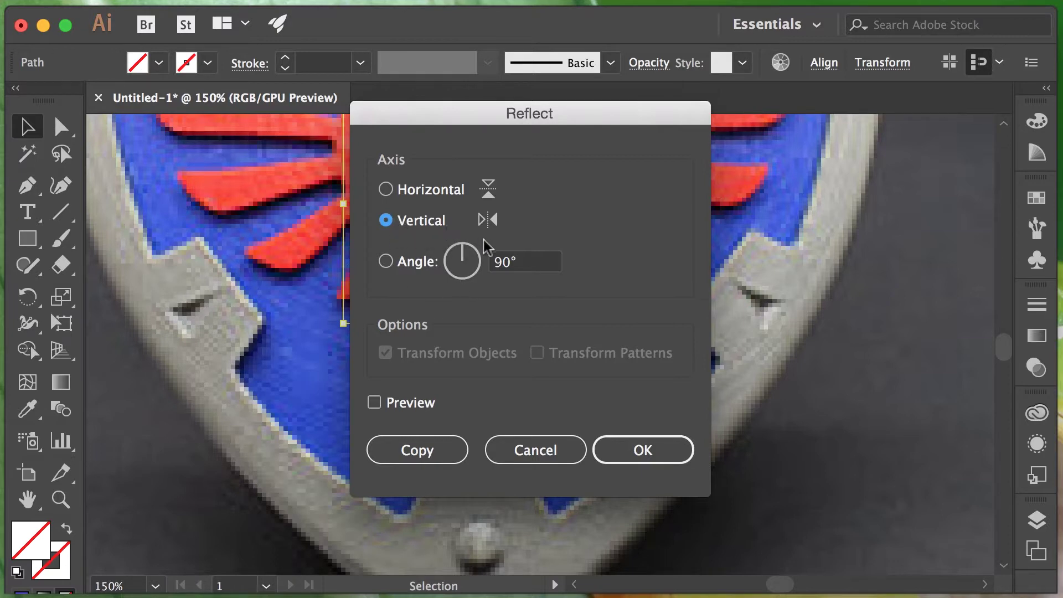
pyautogui.click(387, 192)
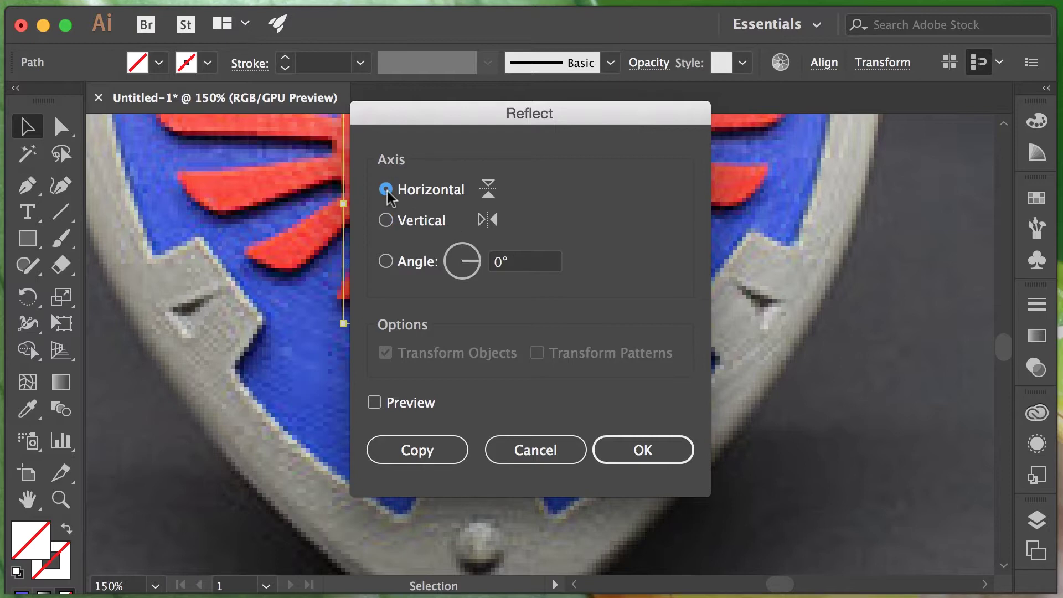
pyautogui.click(385, 220)
pyautogui.click(622, 458)
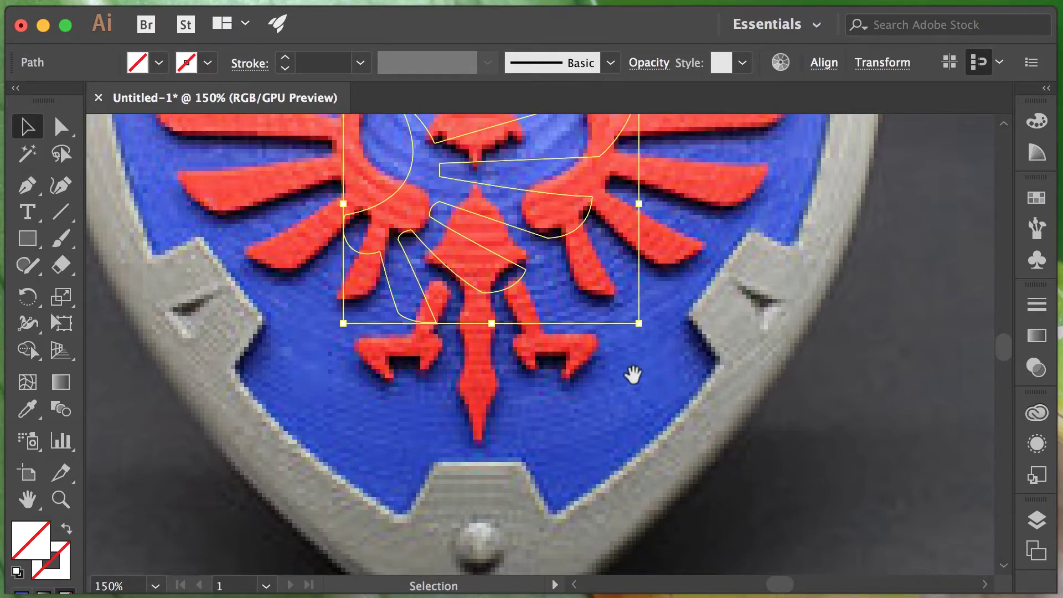
# Move the mirrored outline over the crest's right wing.
pyautogui.moveTo(628, 372); pyautogui.dragTo(624, 486)
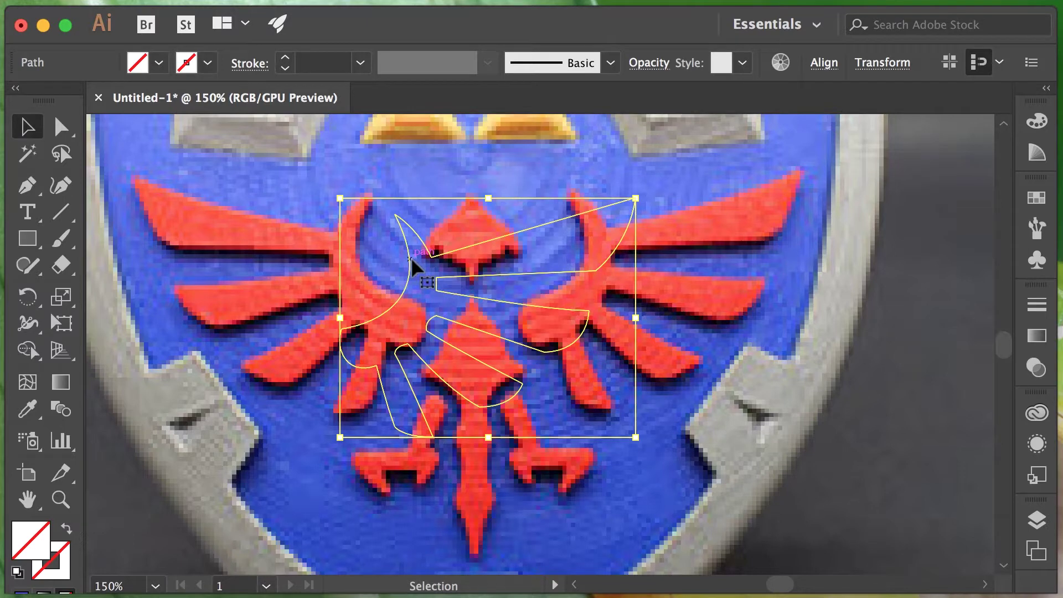
pyautogui.moveTo(415, 261); pyautogui.dragTo(586, 235)
pyautogui.hotkey('ctrl', 'z')
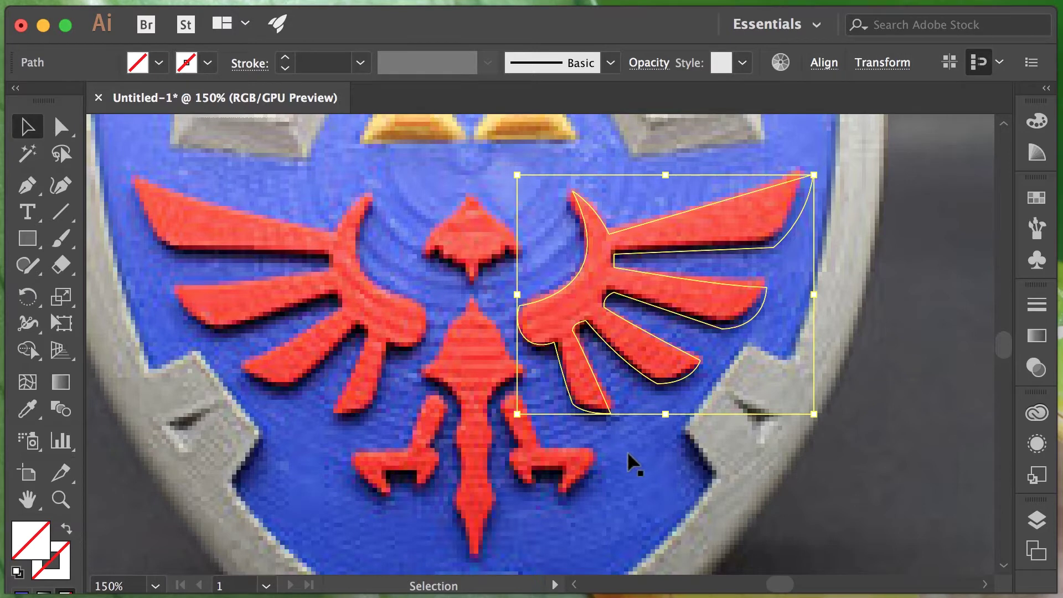
# Deselect the right wing and start the left claw outline with the Pen tool.
pyautogui.click(513, 404)
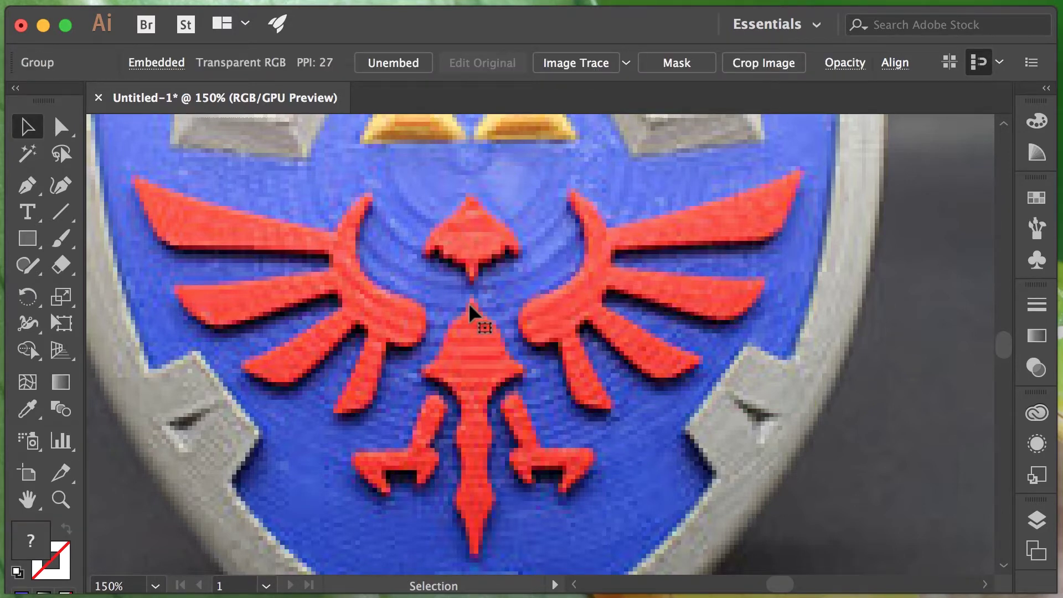
pyautogui.click(26, 185)
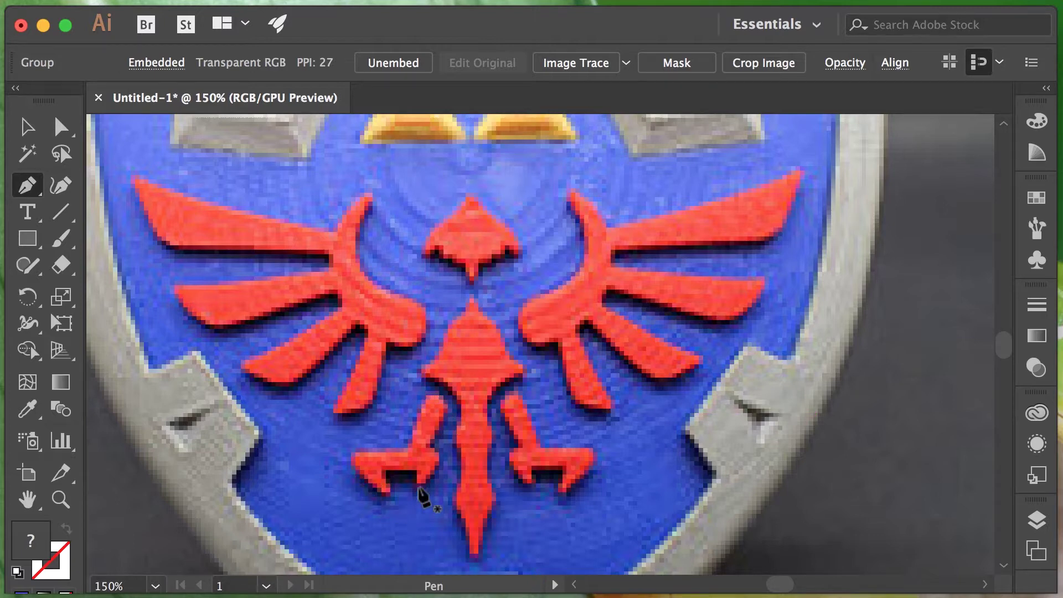
pyautogui.click(474, 269)
pyautogui.press('super+z')
pyautogui.moveTo(372, 494); pyautogui.dragTo(369, 490)
pyautogui.click(353, 451)
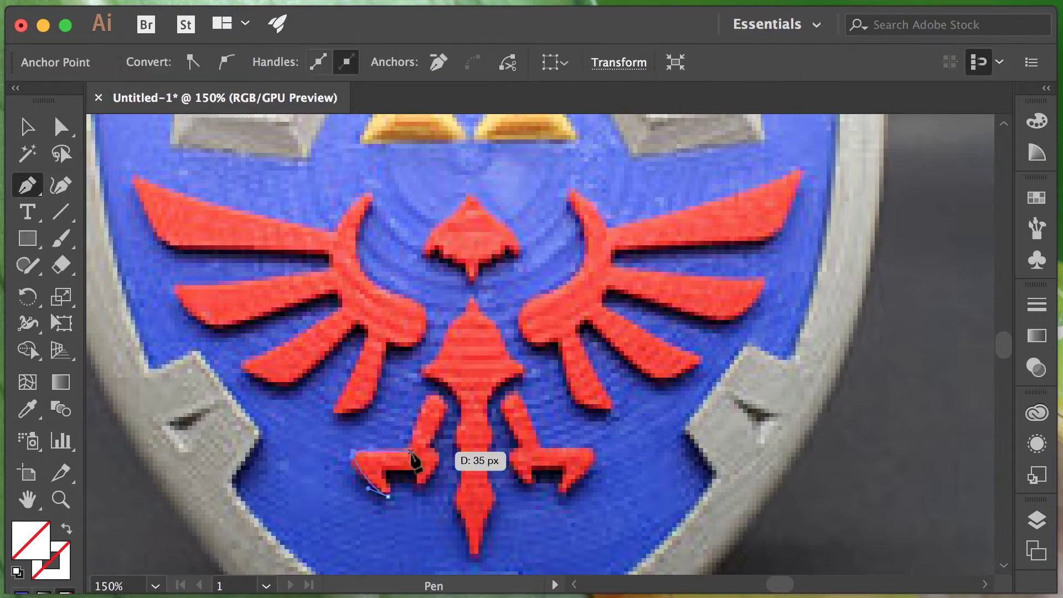
pyautogui.click(409, 452)
# Complete the left claw outline through its stem and notch.
pyautogui.click(425, 393)
pyautogui.click(441, 389)
pyautogui.click(447, 405)
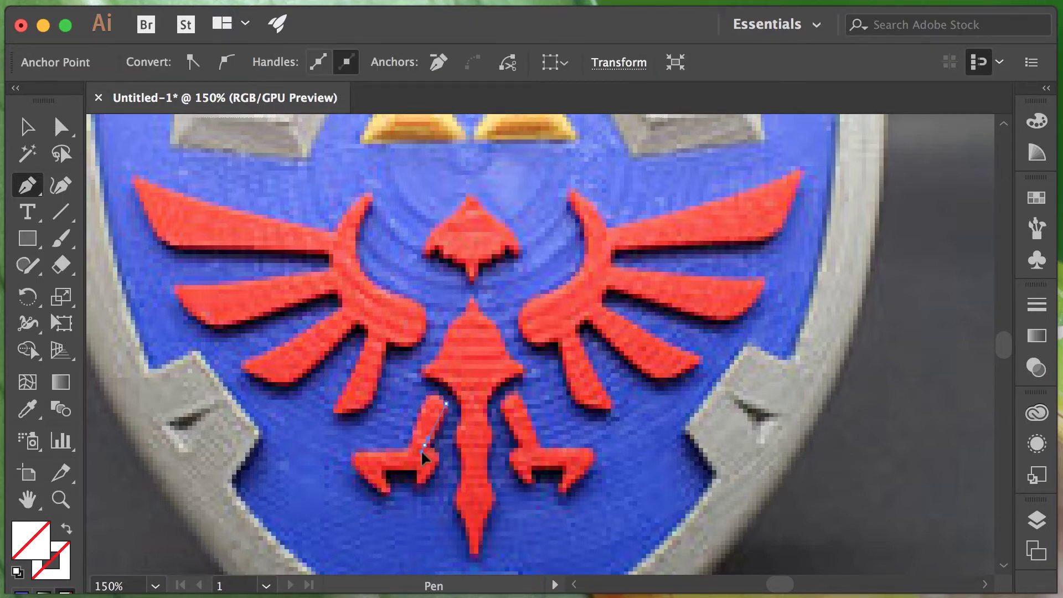
pyautogui.scroll(3, 436, 450)
pyautogui.click(374, 504)
pyautogui.moveTo(303, 504); pyautogui.dragTo(307, 515)
pyautogui.scroll(-5, 307, 515)
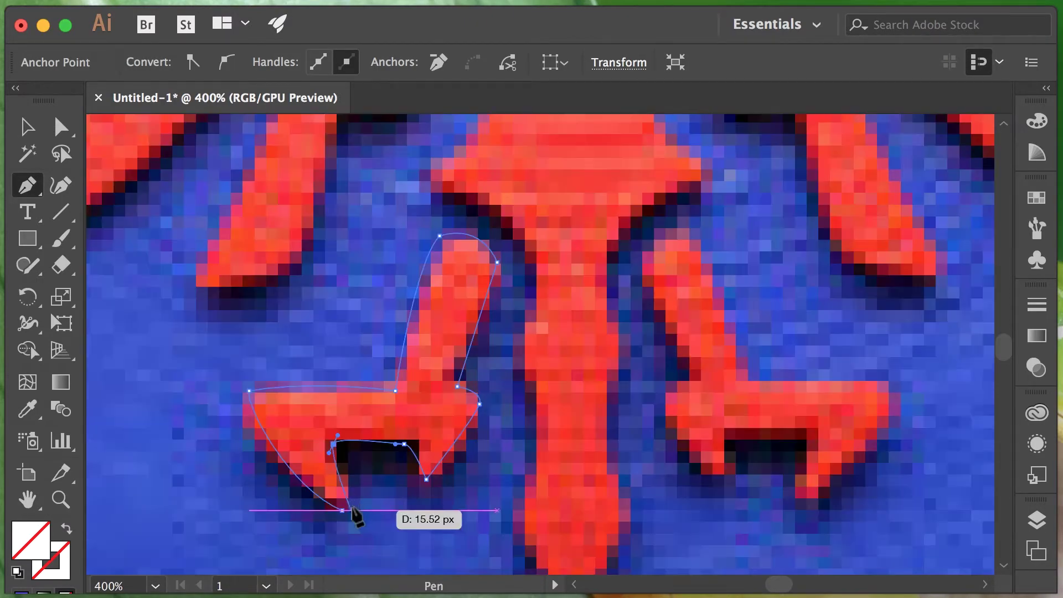
pyautogui.click(28, 127)
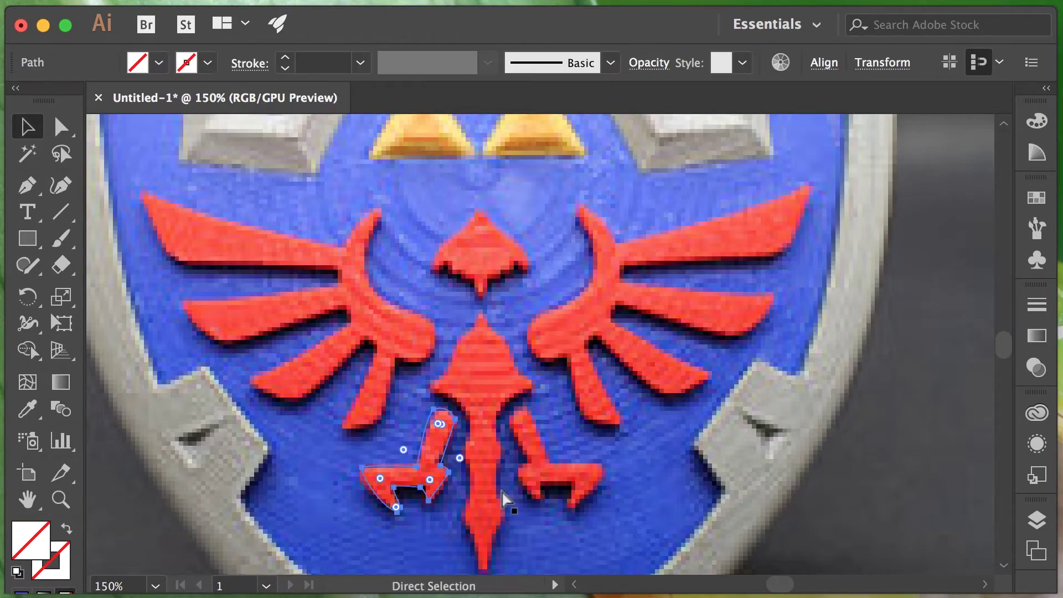
# Reflect a copy of the left claw onto the right claw.
pyautogui.rightClick(561, 485)
pyautogui.moveTo(409, 460); pyautogui.dragTo(548, 450)
pyautogui.click(518, 340)
pyautogui.press('Return')
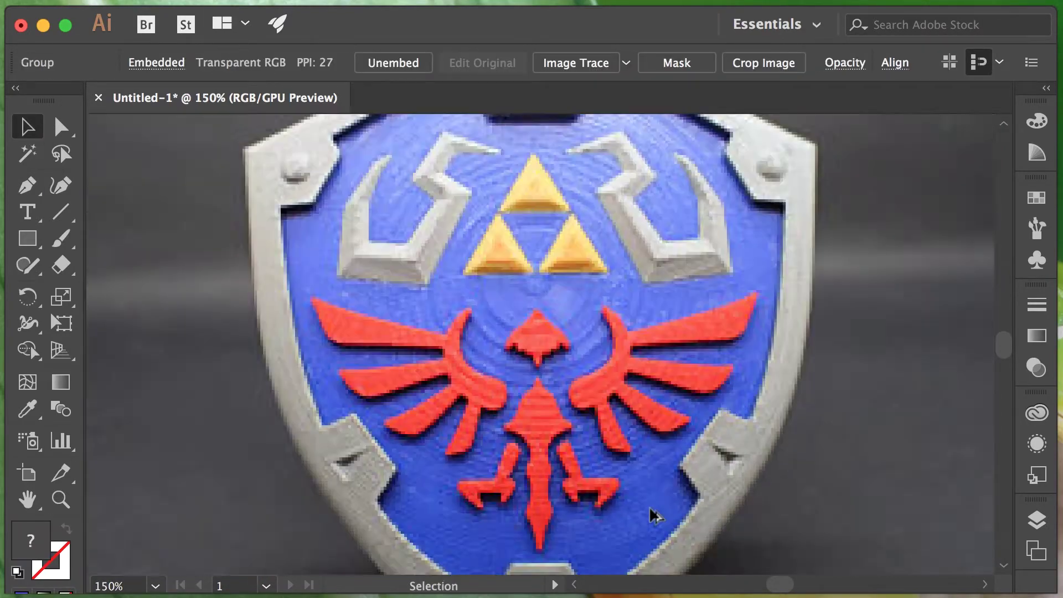
# Trace the left half of the centre blade down to its tip.
pyautogui.scroll(2, 652, 510)
pyautogui.click(28, 184)
pyautogui.click(493, 188)
pyautogui.click(427, 288)
pyautogui.moveTo(472, 443); pyautogui.dragTo(464, 452)
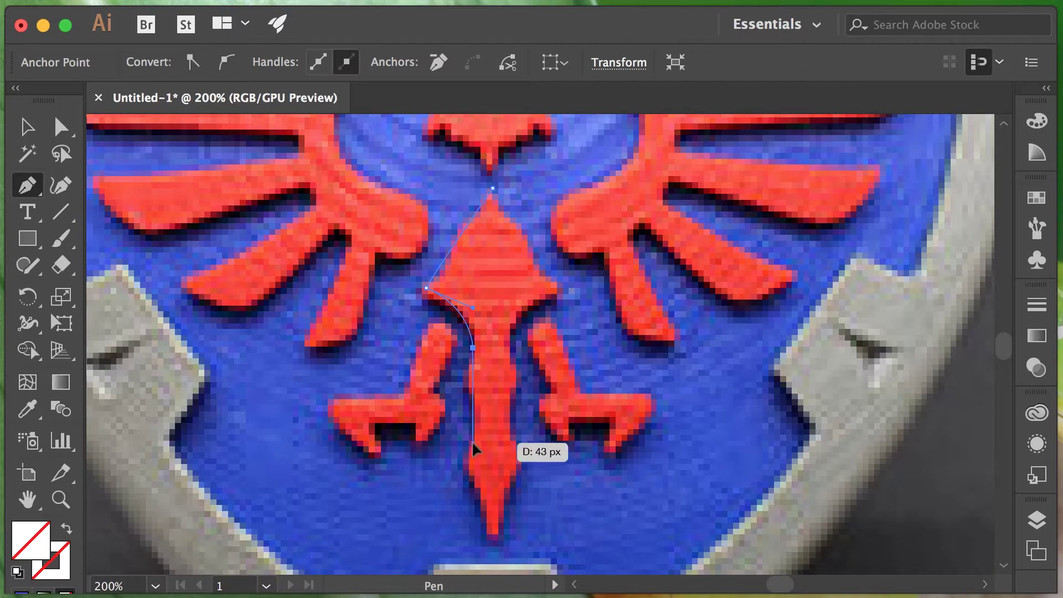
pyautogui.moveTo(493, 536); pyautogui.dragTo(511, 518)
pyautogui.click(27, 130)
# Copy, reflect and position the blade half to form the right half.
pyautogui.press('super+c')
pyautogui.press('super+v')
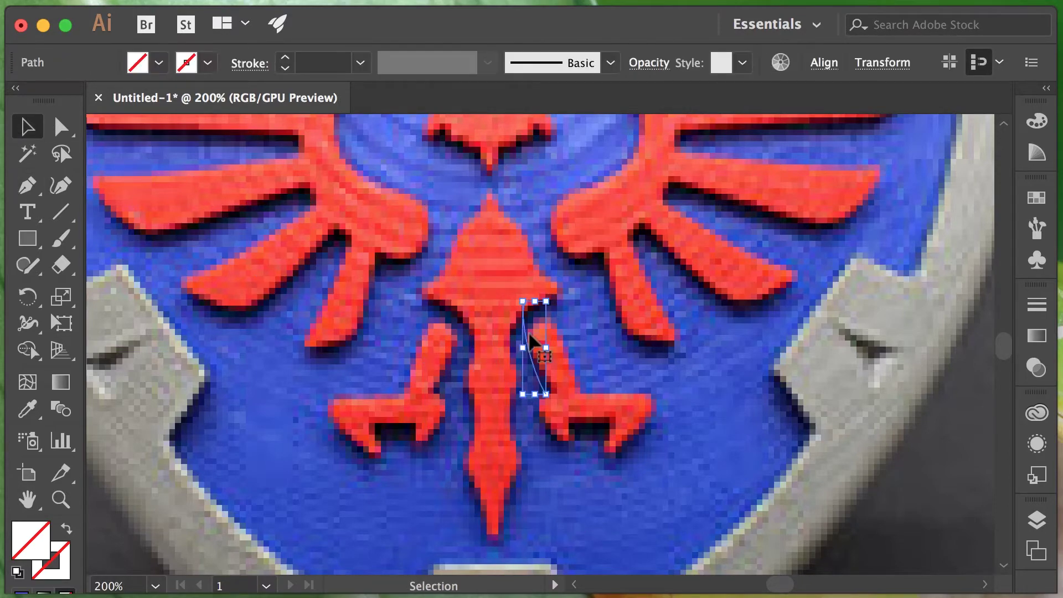
pyautogui.rightClick(526, 237)
pyautogui.press('Return')
pyautogui.moveTo(527, 218); pyautogui.dragTo(551, 217)
pyautogui.press('super+minus')
pyautogui.press('super+equal')
pyautogui.press('super+equal')
pyautogui.press('super+equal')
# Adjust the right blade half's top anchor and tip anchor to match.
pyautogui.press('p')
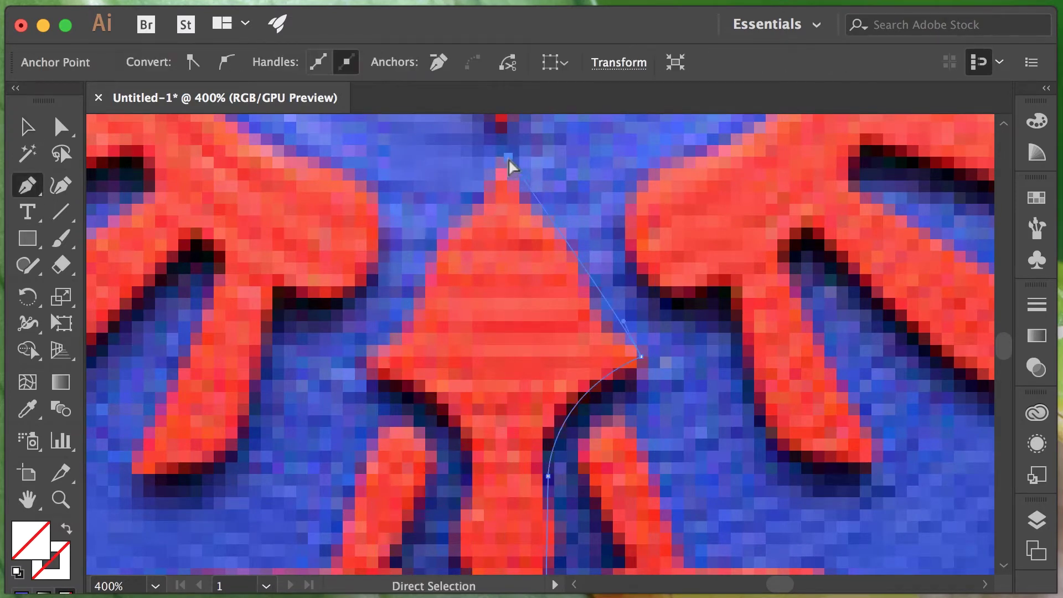
pyautogui.moveTo(524, 166)
pyautogui.mouseDown()
pyautogui.moveTo(541, 173)
pyautogui.moveTo(511, 166)
pyautogui.mouseUp()
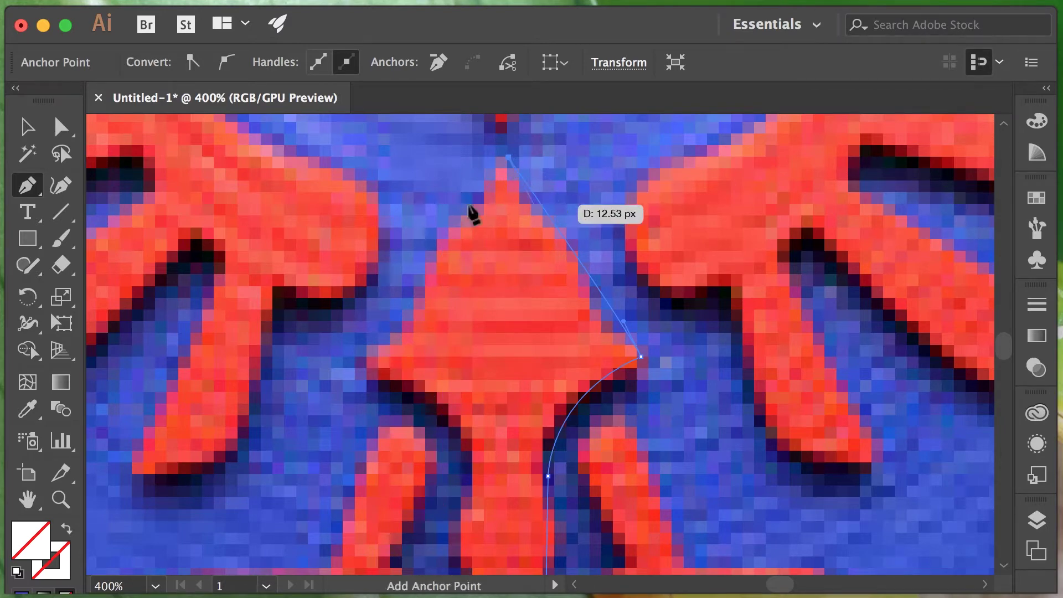
pyautogui.scroll(-10, 631, 330)
pyautogui.moveTo(491, 423); pyautogui.dragTo(468, 435)
pyautogui.press('super+minus')
pyautogui.press('super+minus')
pyautogui.press('super+minus')
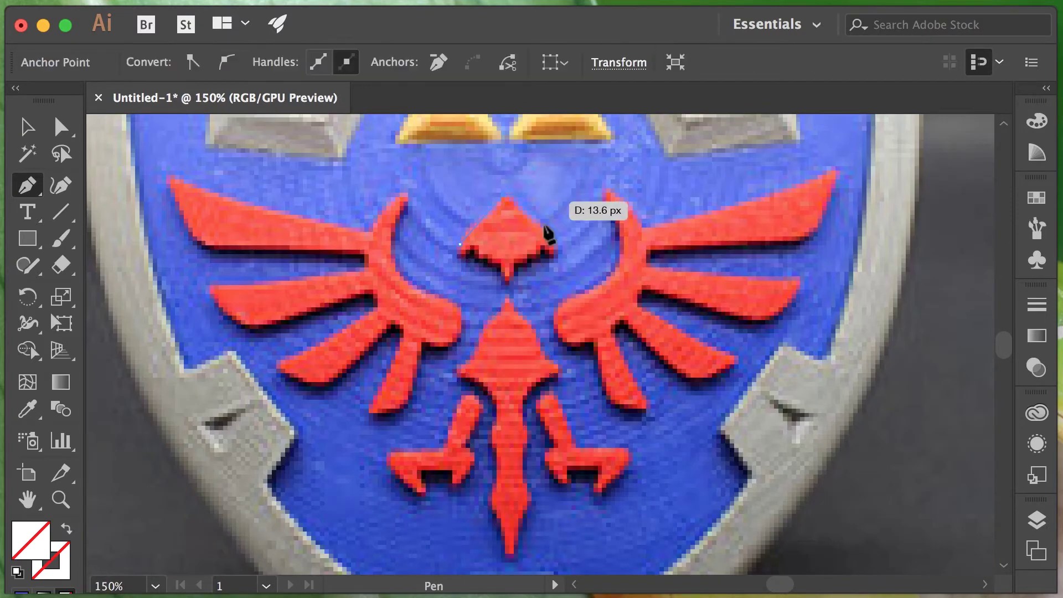
# Trace the crest's top diamond shape and zoom out to the whole shield.
pyautogui.click(509, 281)
pyautogui.moveTo(460, 244); pyautogui.dragTo(444, 254)
pyautogui.click(553, 244)
pyautogui.click(502, 194)
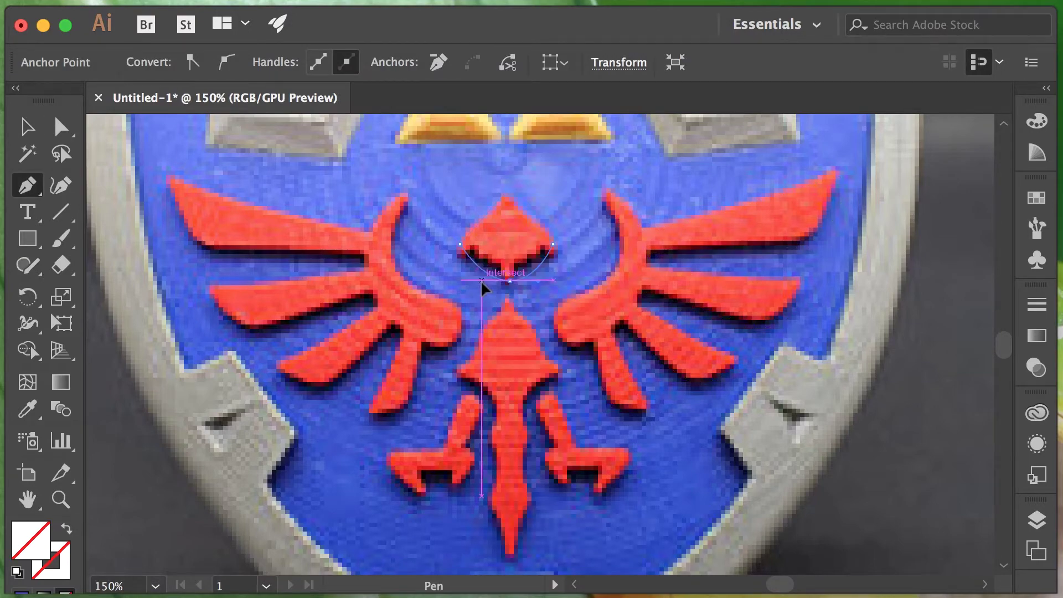
pyautogui.press('super+0')
pyautogui.press('super+plus')
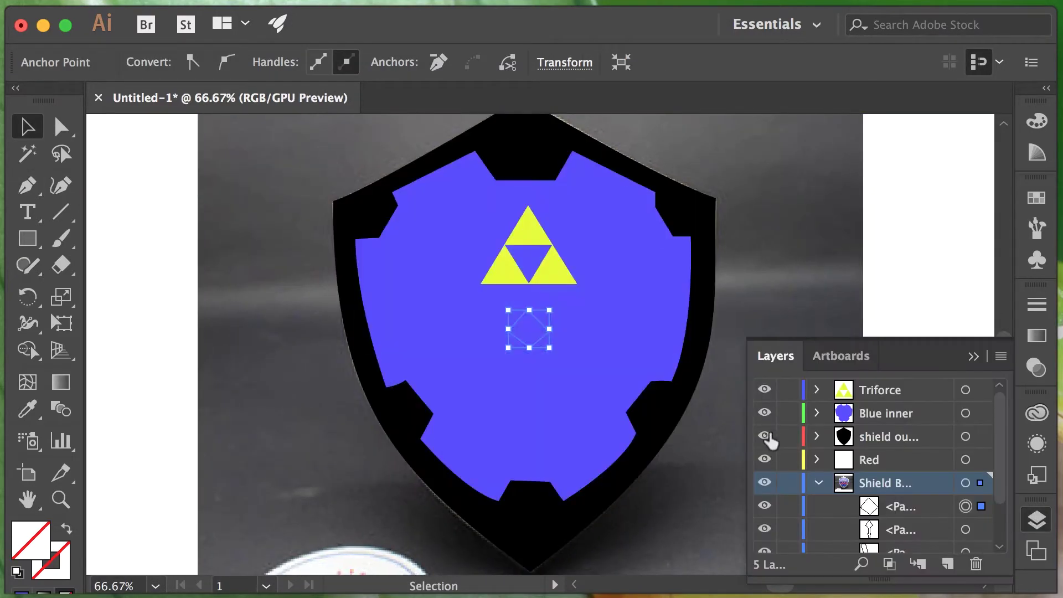
# Move the Red layer above Triforce and expand its contents.
pyautogui.click(861, 462)
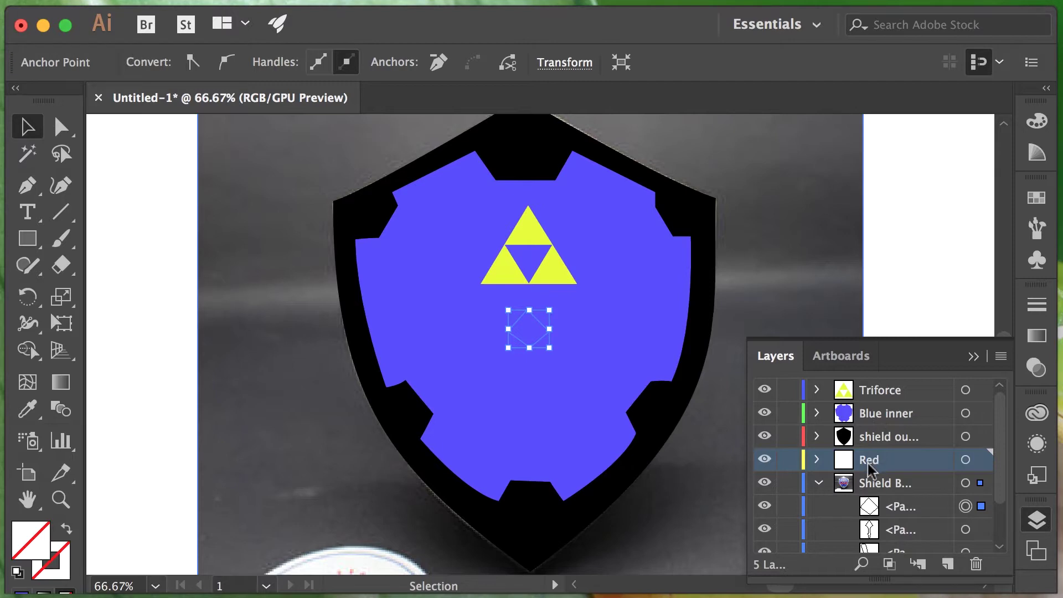
pyautogui.moveTo(869, 469); pyautogui.dragTo(866, 389)
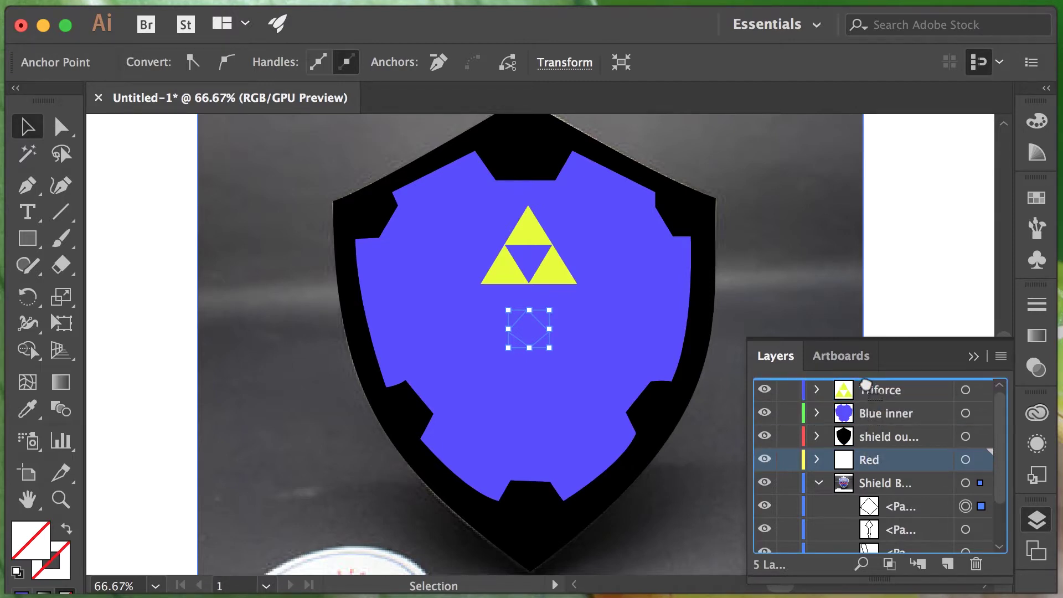
pyautogui.click(854, 394)
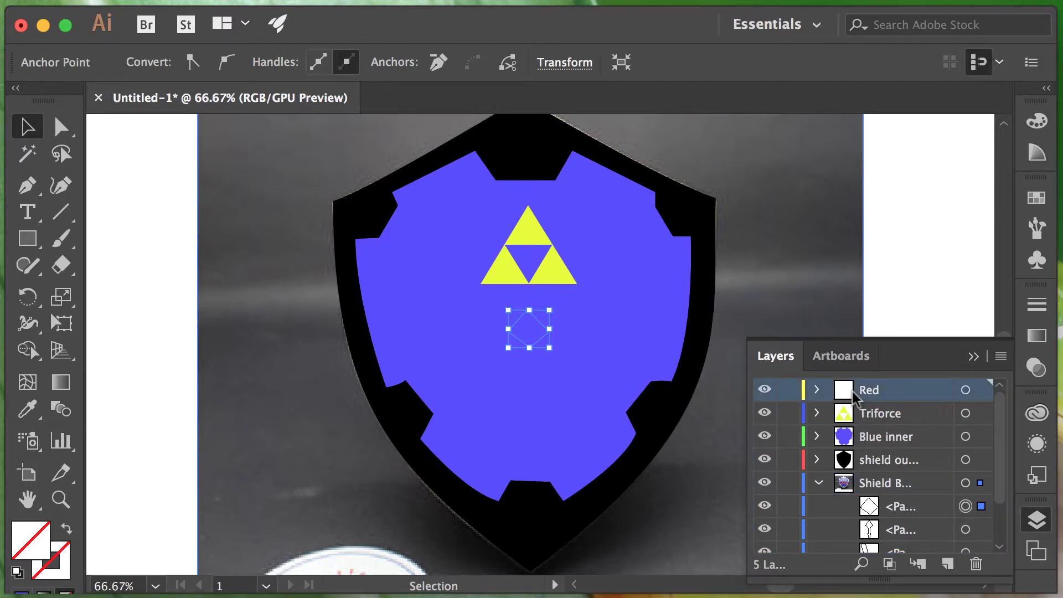
pyautogui.click(818, 391)
# Drag the four crest paths from Shield Back into Red and select all six.
pyautogui.click(911, 419)
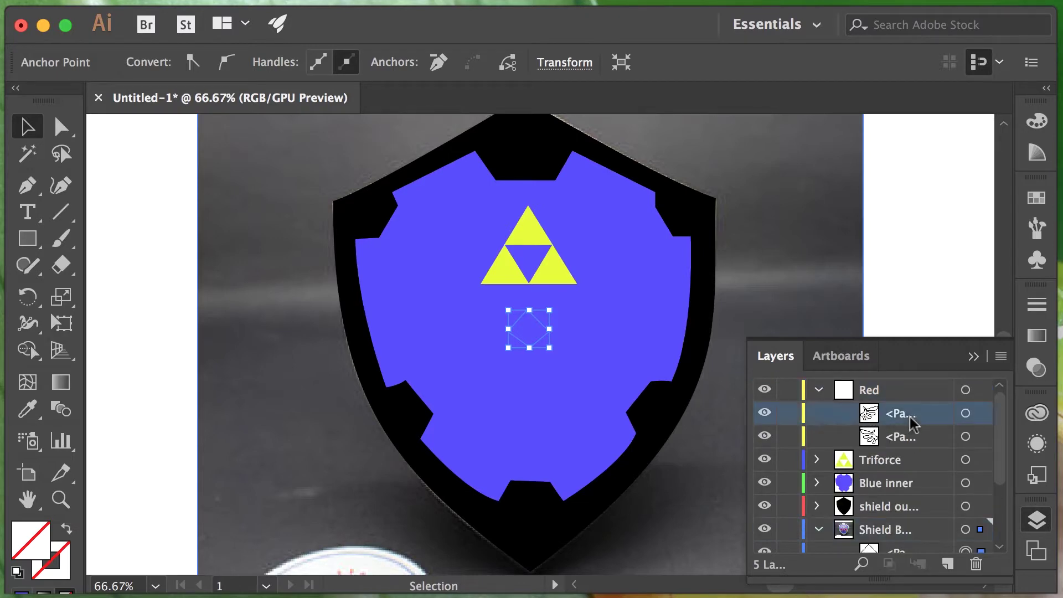
pyautogui.scroll(-4, 926, 470)
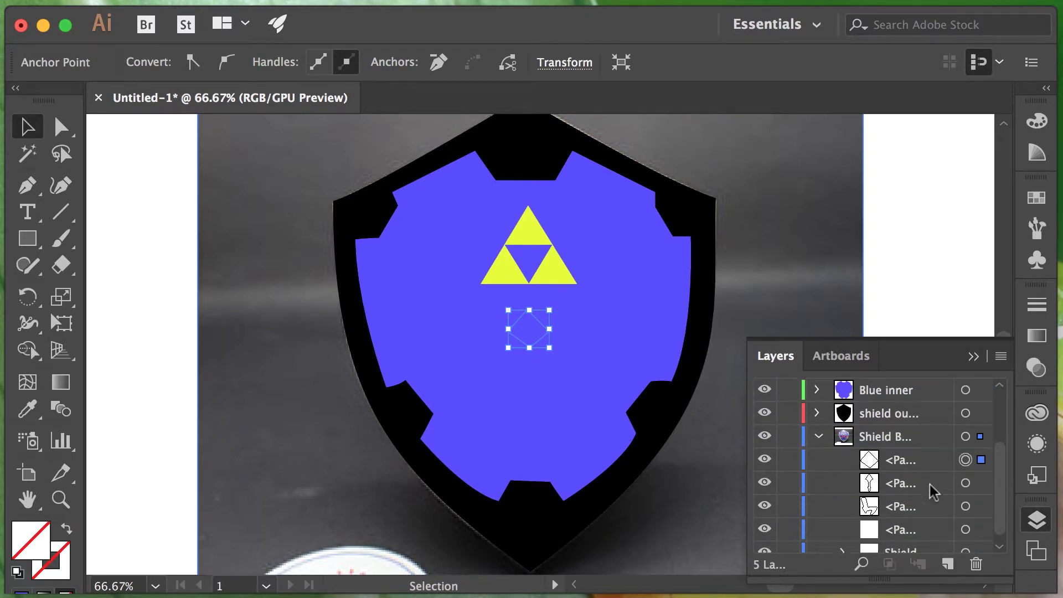
pyautogui.click(920, 451)
pyautogui.keyDown('shift'); pyautogui.click(914, 517); pyautogui.keyUp('shift')
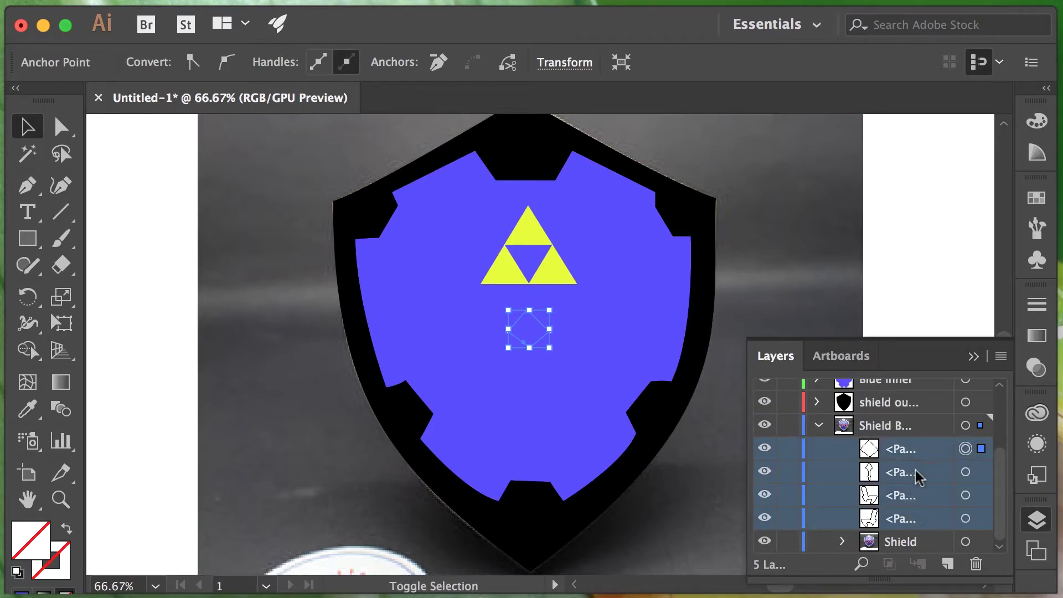
pyautogui.scroll(2, 913, 467)
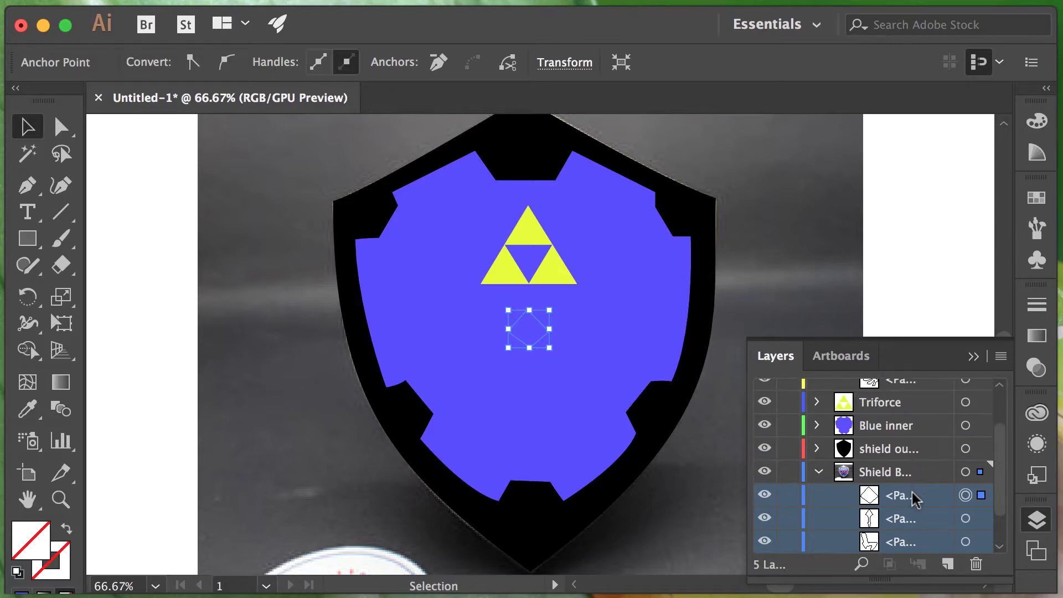
pyautogui.moveTo(913, 501); pyautogui.dragTo(890, 404)
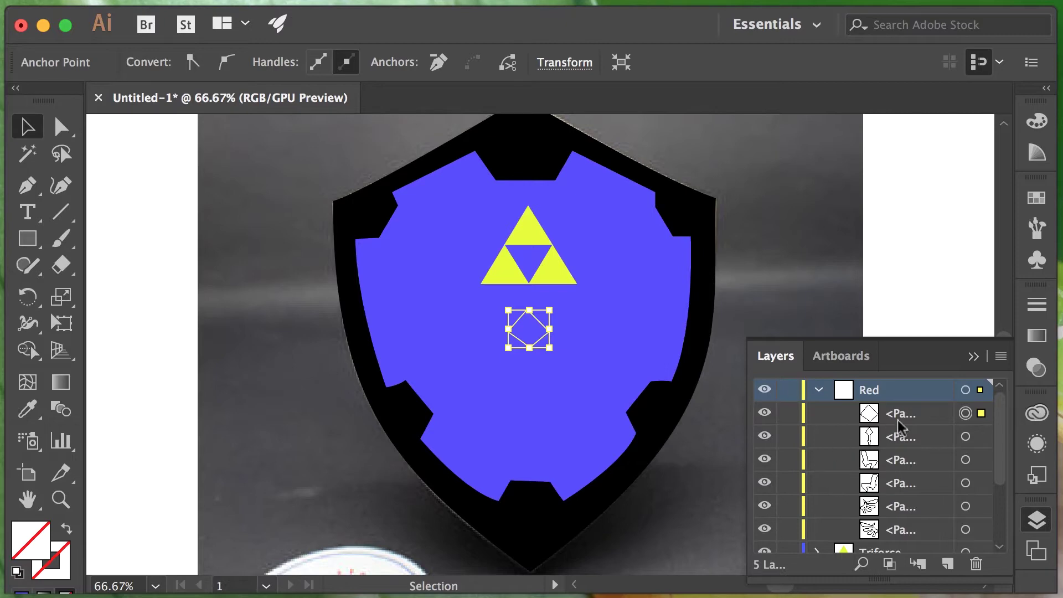
pyautogui.click(901, 414)
pyautogui.keyDown('shift'); pyautogui.click(908, 530); pyautogui.keyUp('shift')
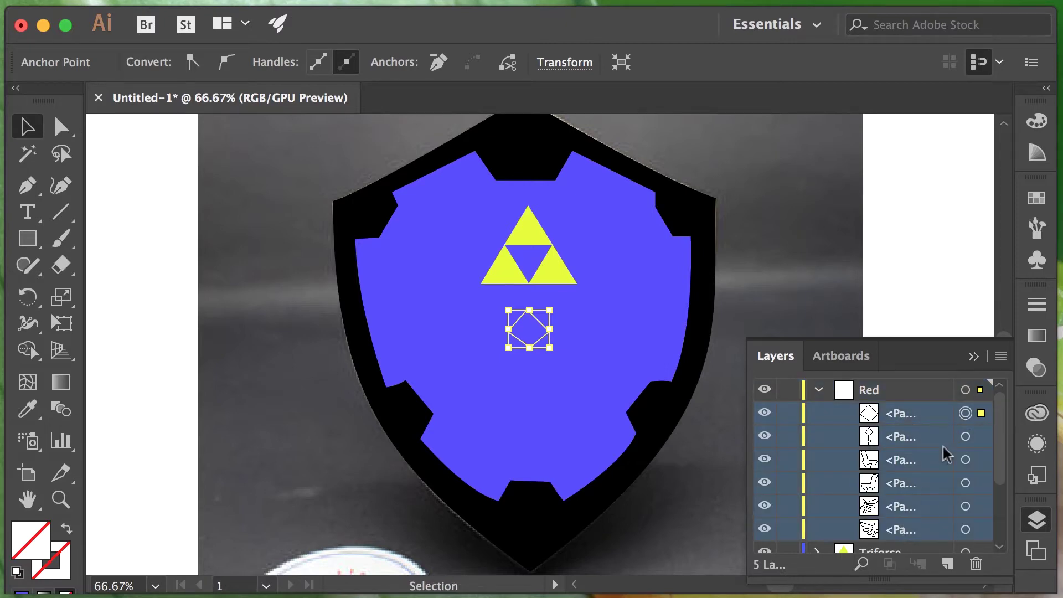
pyautogui.click(1036, 123)
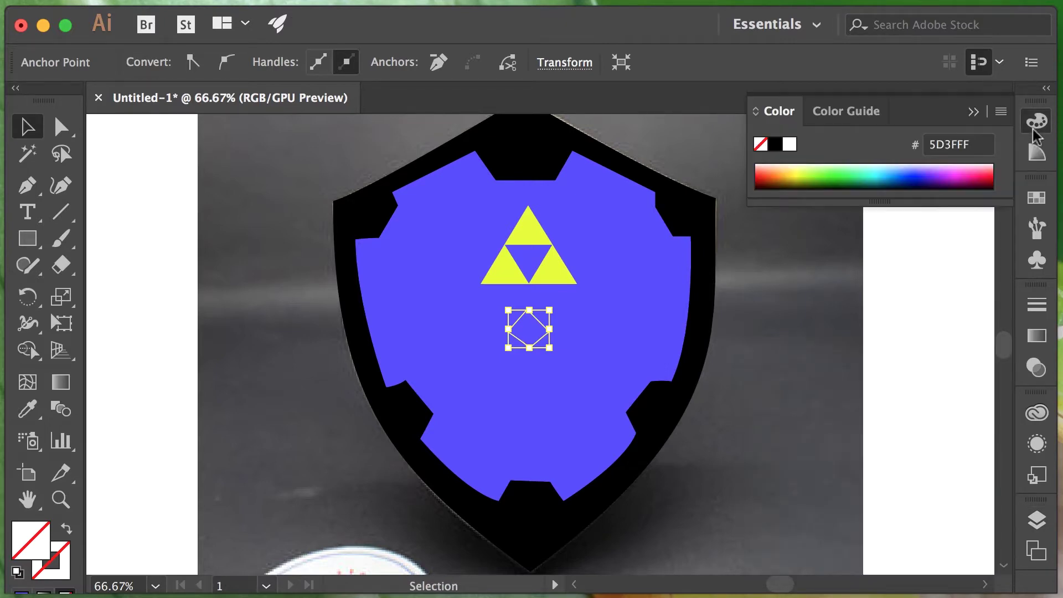
# Fill the small top diamond with salmon red FF7F6A, then select the left wing.
pyautogui.moveTo(929, 167); pyautogui.dragTo(1001, 159)
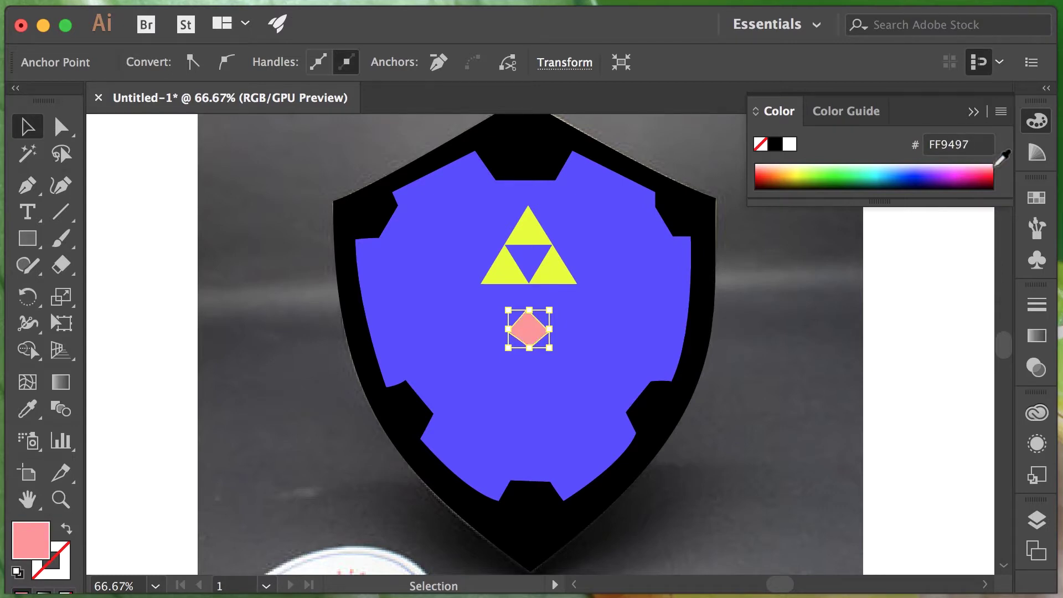
pyautogui.moveTo(775, 167); pyautogui.dragTo(761, 165)
pyautogui.click(1037, 121)
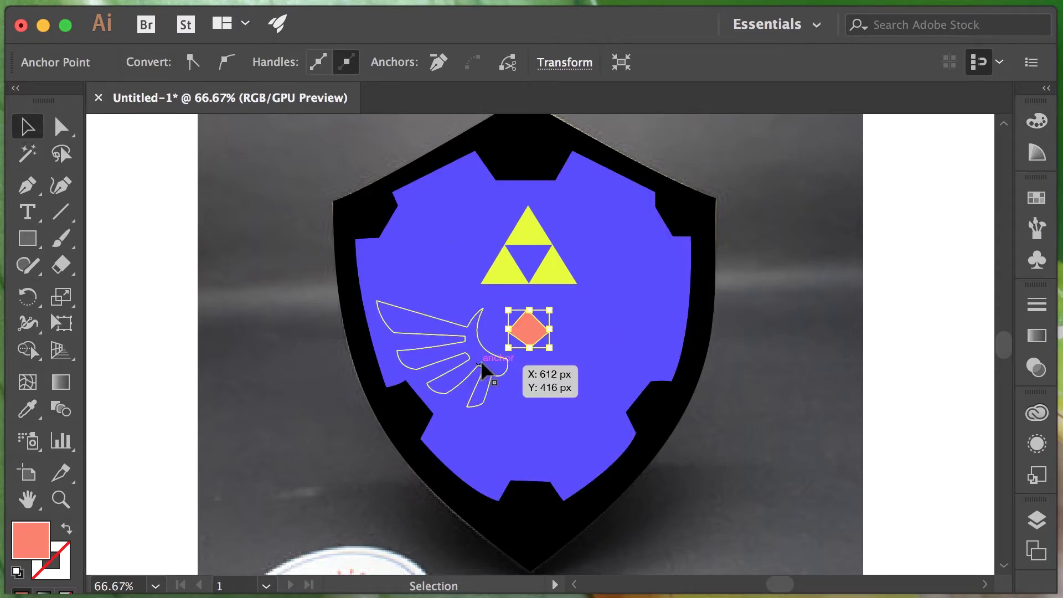
pyautogui.keyDown('shift'); pyautogui.click(477, 361); pyautogui.keyUp('shift')
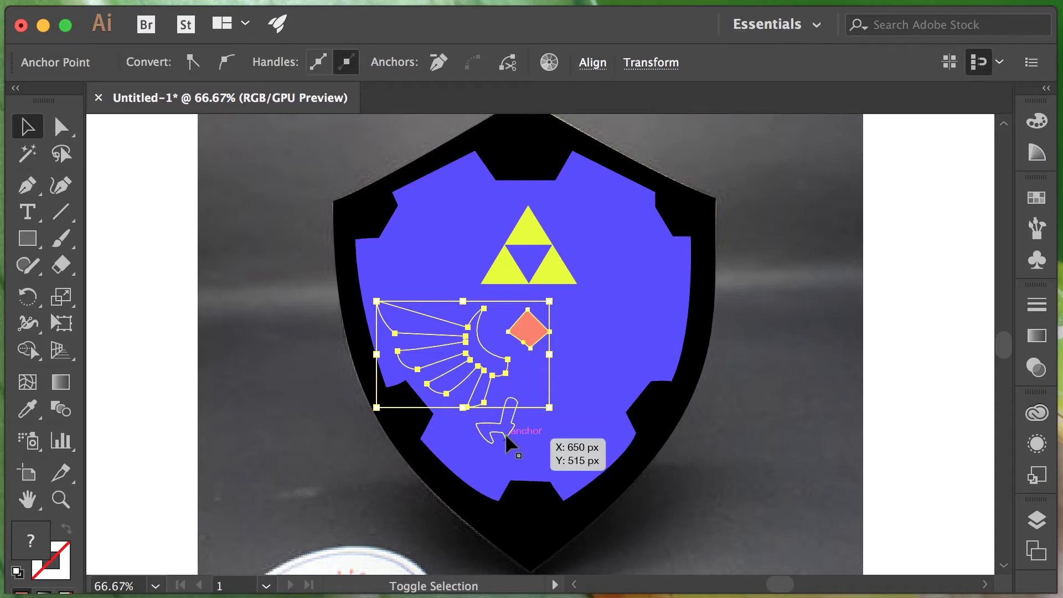
# Add both claws and the right wing to the selection and fill everything bright red FF0007.
pyautogui.keyDown('shift'); pyautogui.click(504, 433); pyautogui.keyUp('shift')
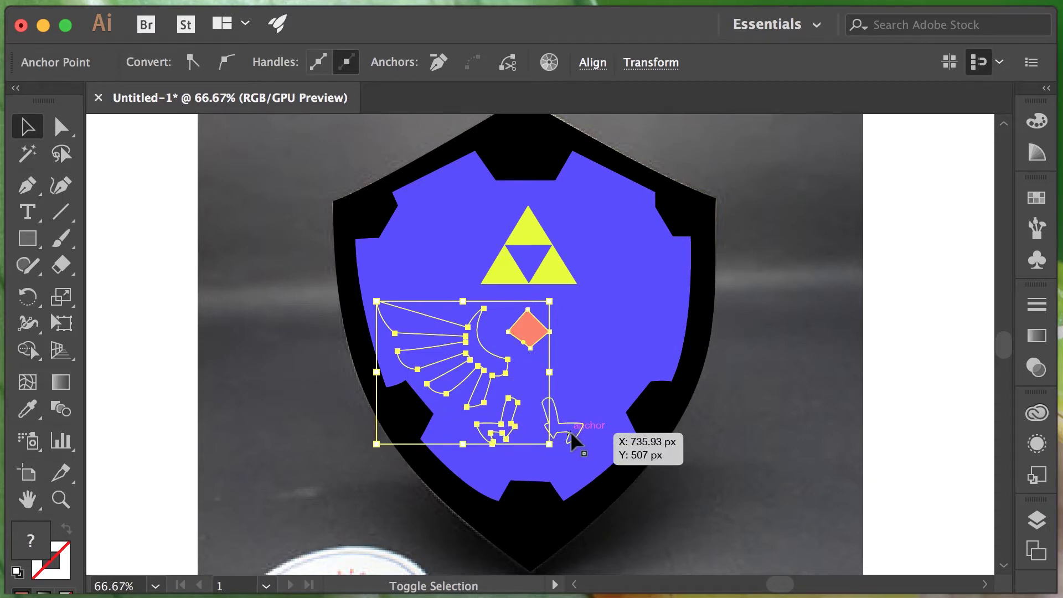
pyautogui.keyDown('shift'); pyautogui.click(572, 436); pyautogui.keyUp('shift')
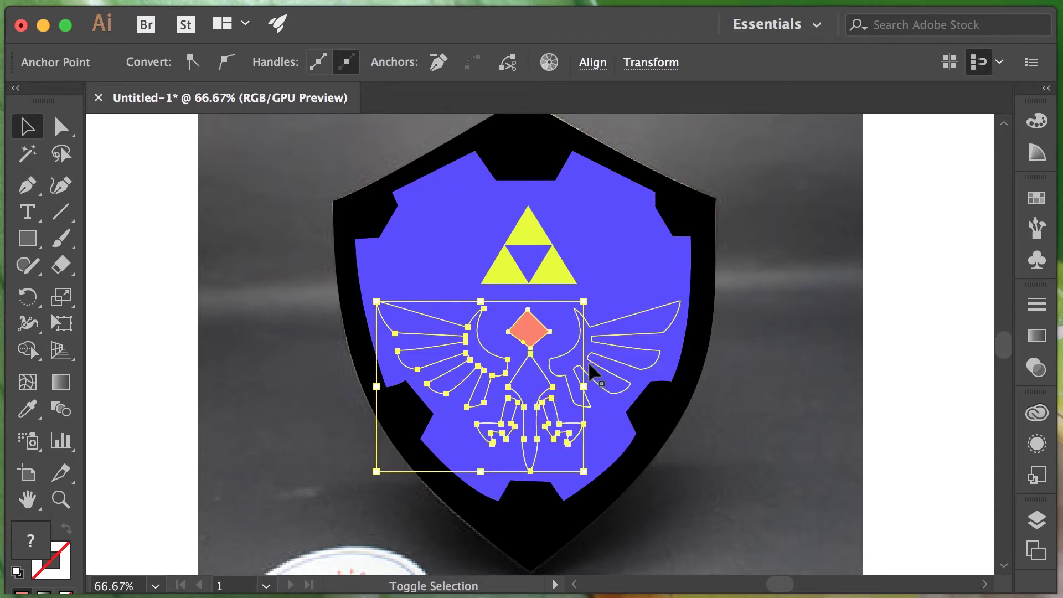
pyautogui.keyDown('shift'); pyautogui.click(589, 373); pyautogui.keyUp('shift')
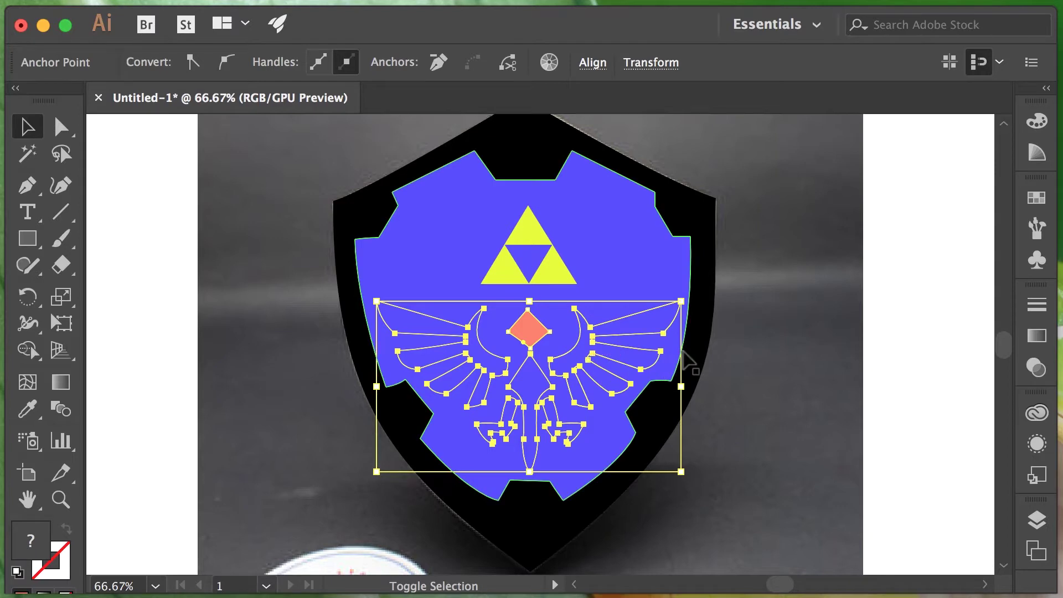
pyautogui.click(1037, 121)
pyautogui.click(769, 172)
pyautogui.moveTo(772, 166); pyautogui.dragTo(1003, 165)
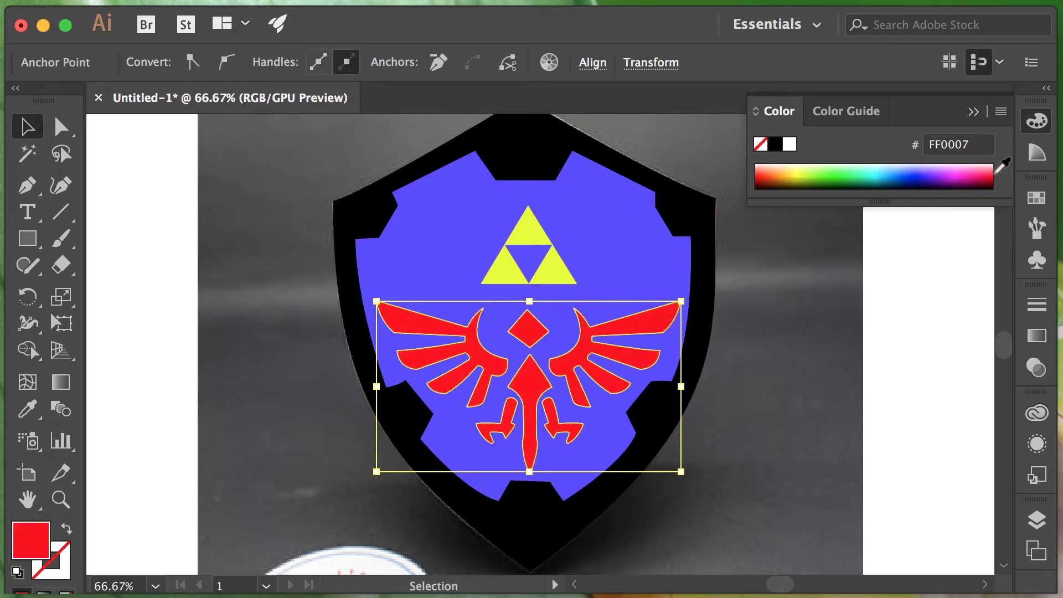
pyautogui.click(1037, 122)
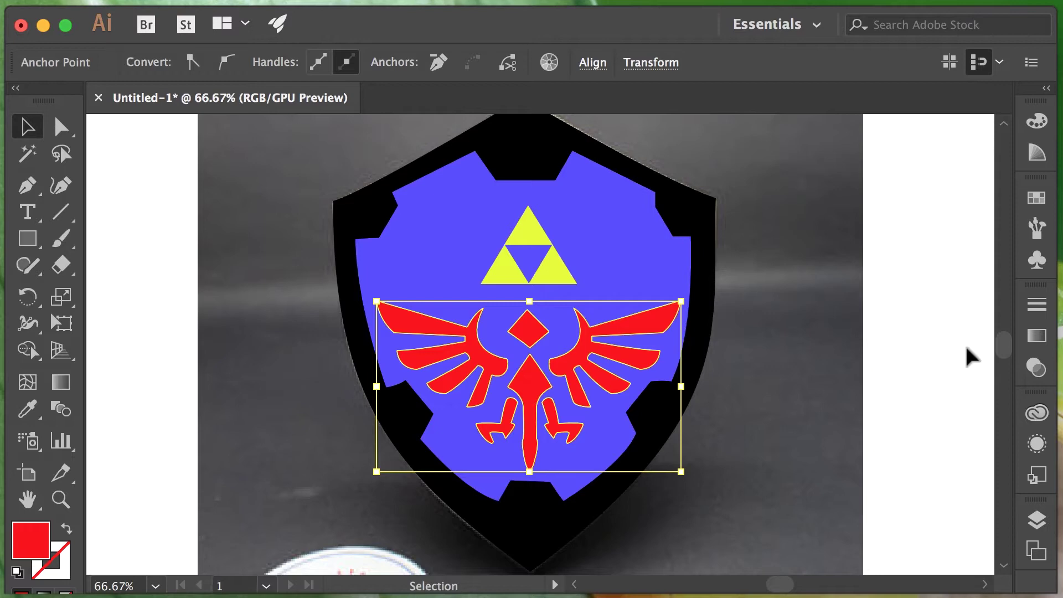
# Hide the Red, Triforce, Blue inner and shield outer layers.
pyautogui.click(1035, 519)
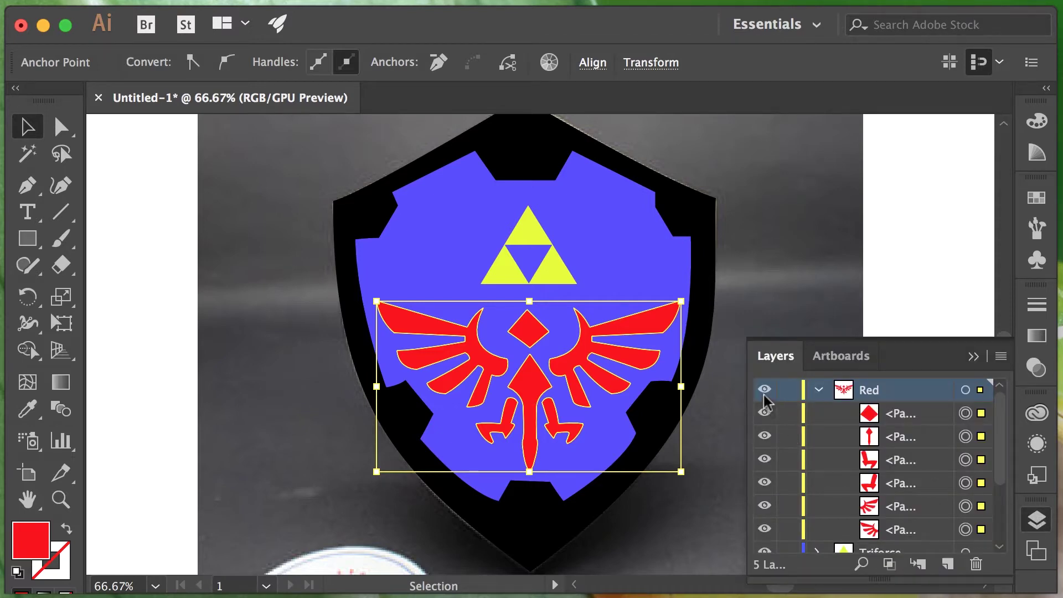
pyautogui.click(819, 391)
pyautogui.click(765, 390)
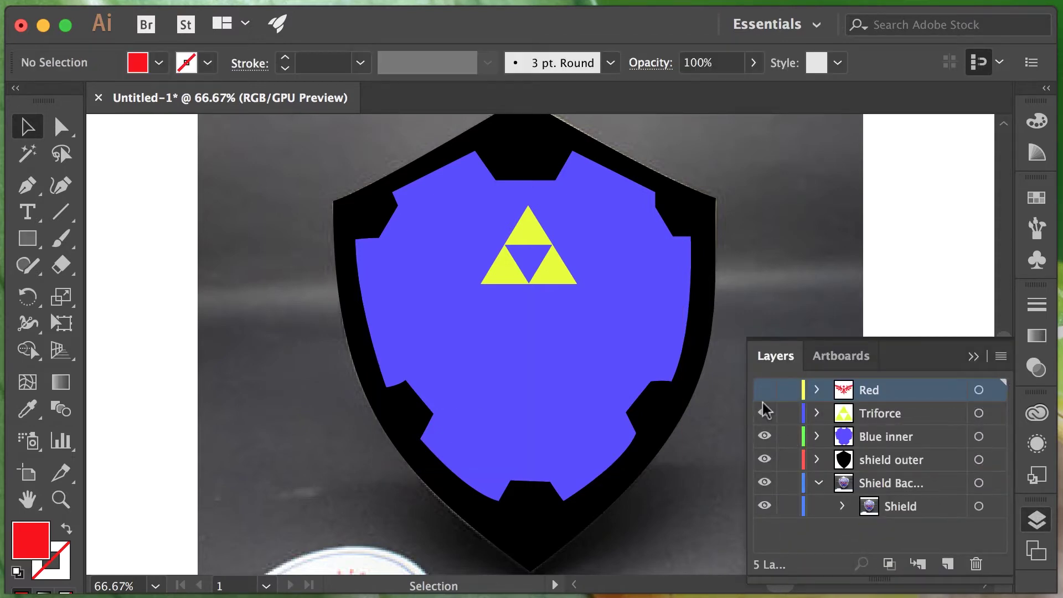
pyautogui.moveTo(765, 415); pyautogui.dragTo(765, 465)
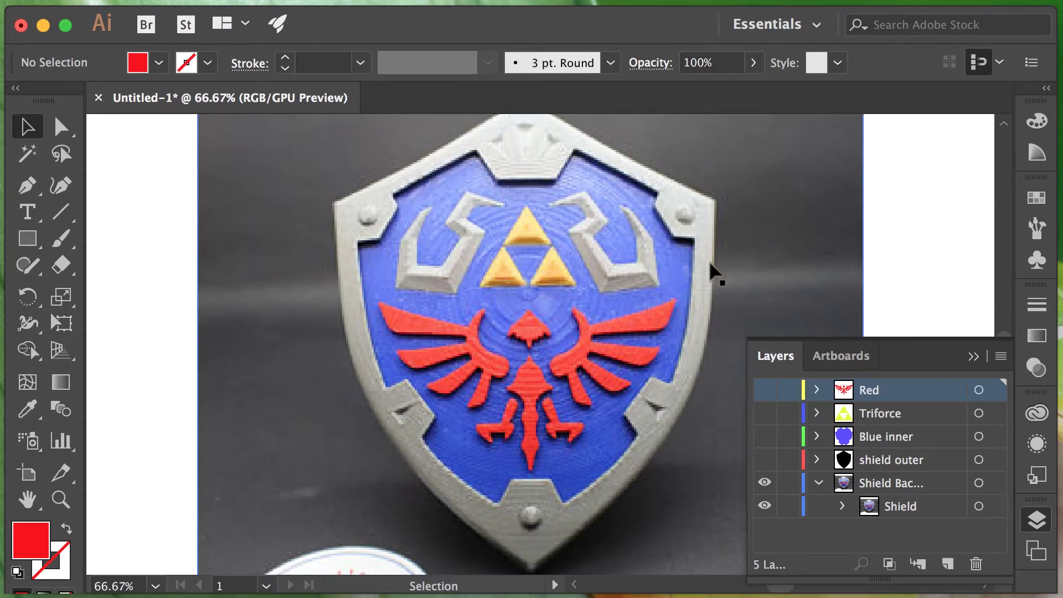
# Create a new top layer named 'Shield details'.
pyautogui.click(948, 563)
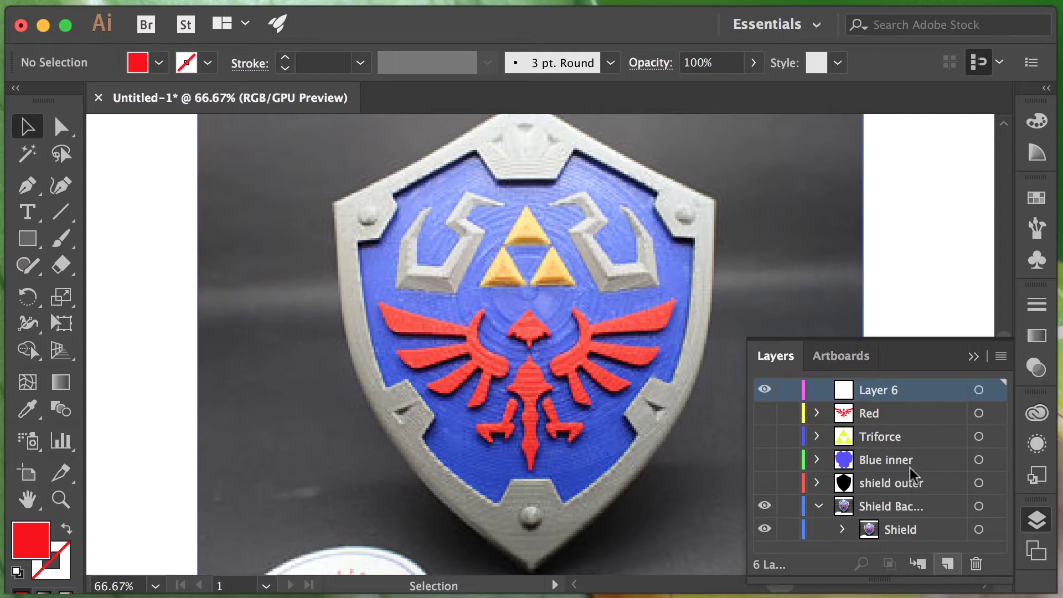
pyautogui.doubleClick(892, 393)
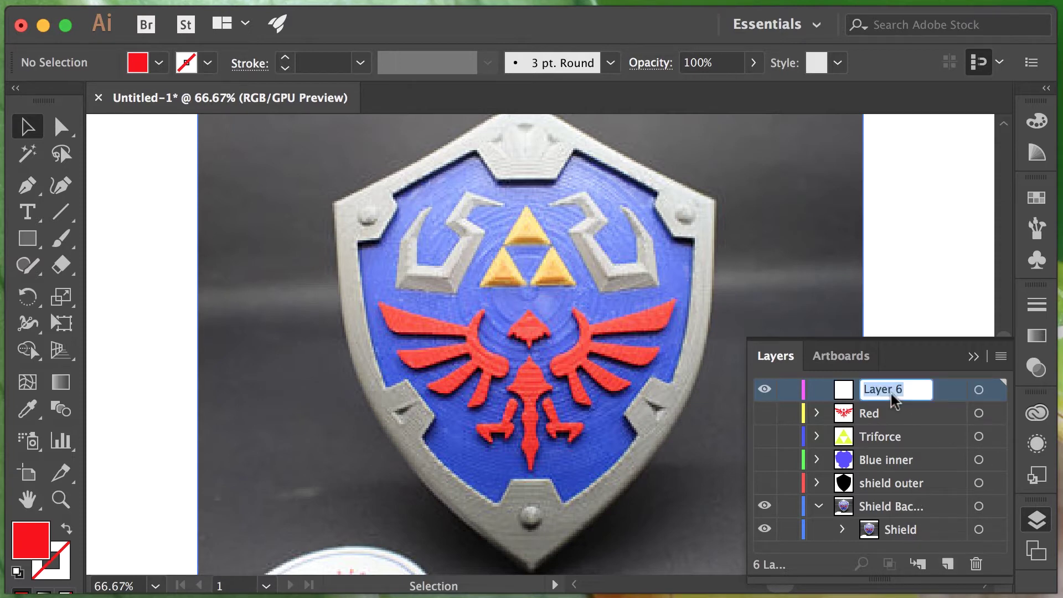
pyautogui.write('Shield ')
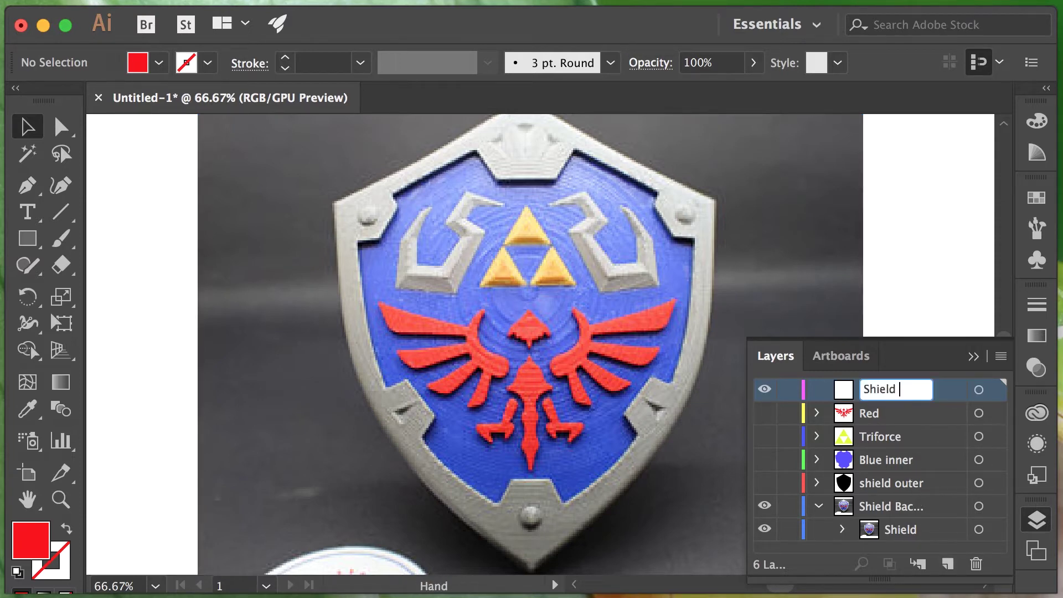
pyautogui.write('details')
pyautogui.press('Return')
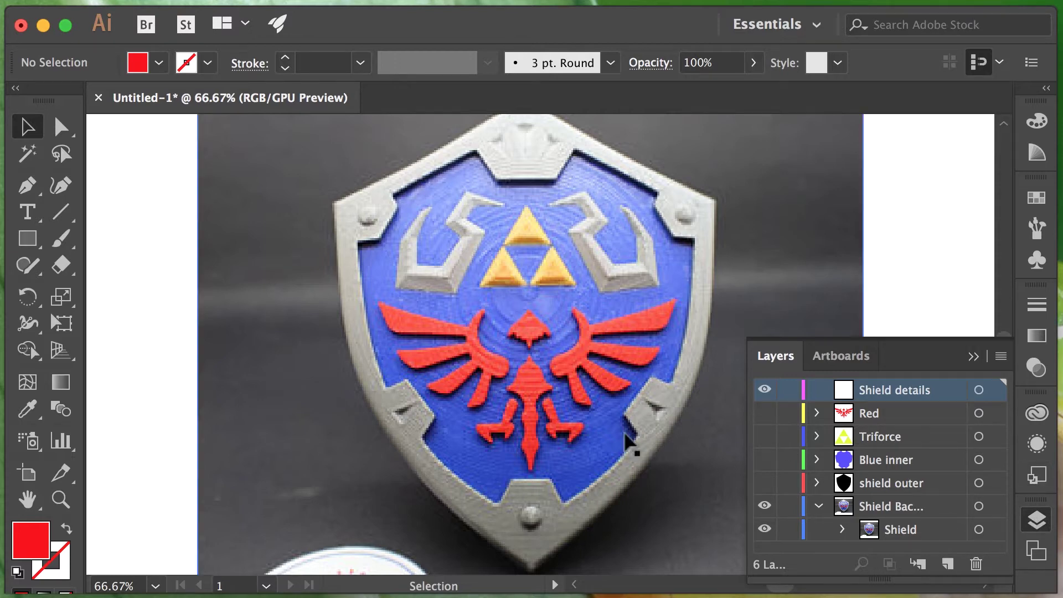
pyautogui.click(1041, 524)
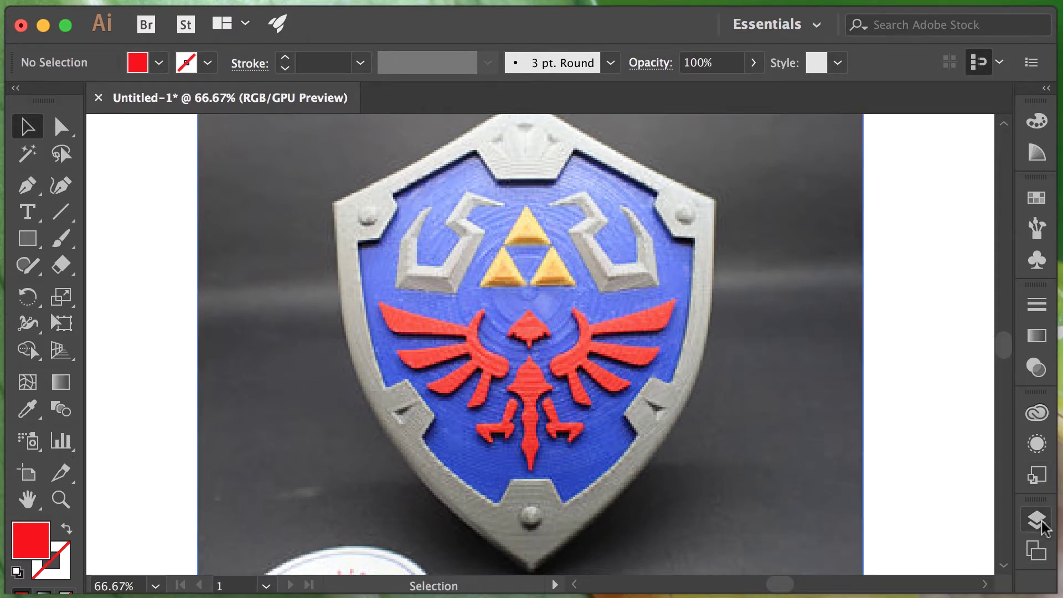
pyautogui.click(1042, 524)
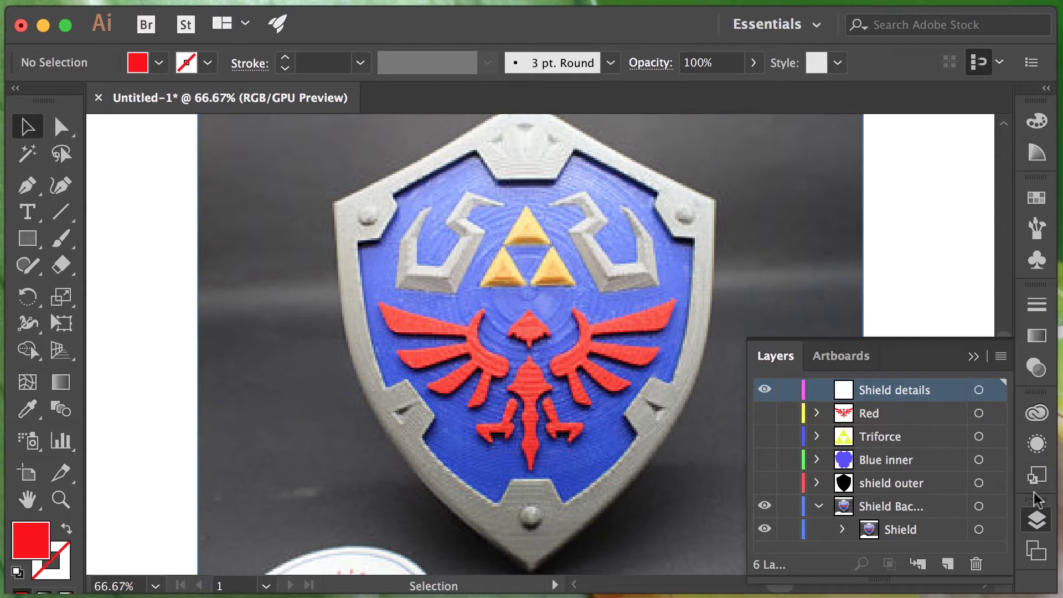
pyautogui.click(1037, 520)
pyautogui.click(28, 186)
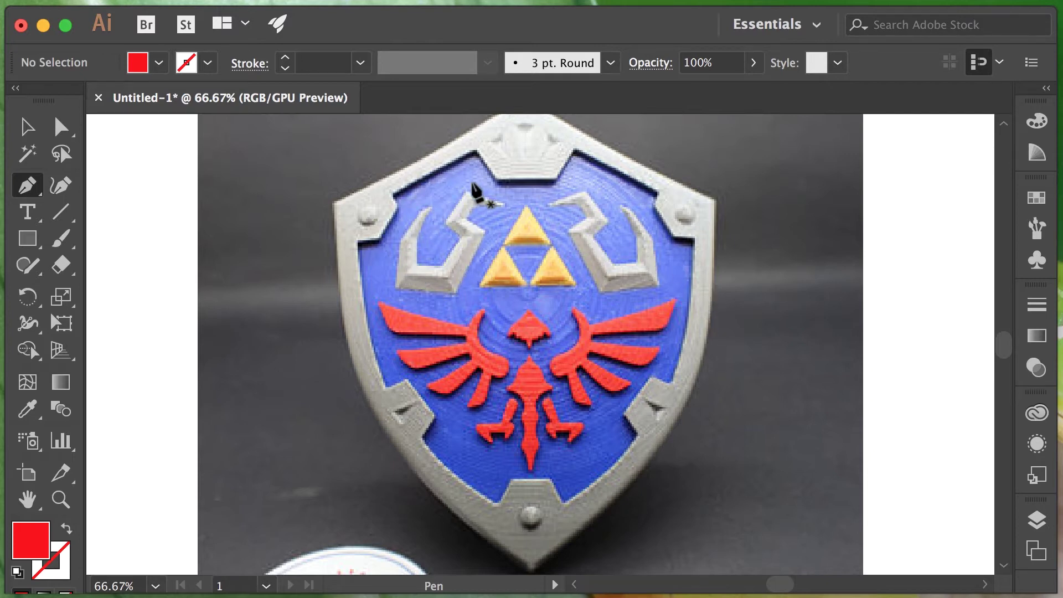
# Trace the upper-left hook detail and its claw outline with the Pen tool.
pyautogui.click(431, 207)
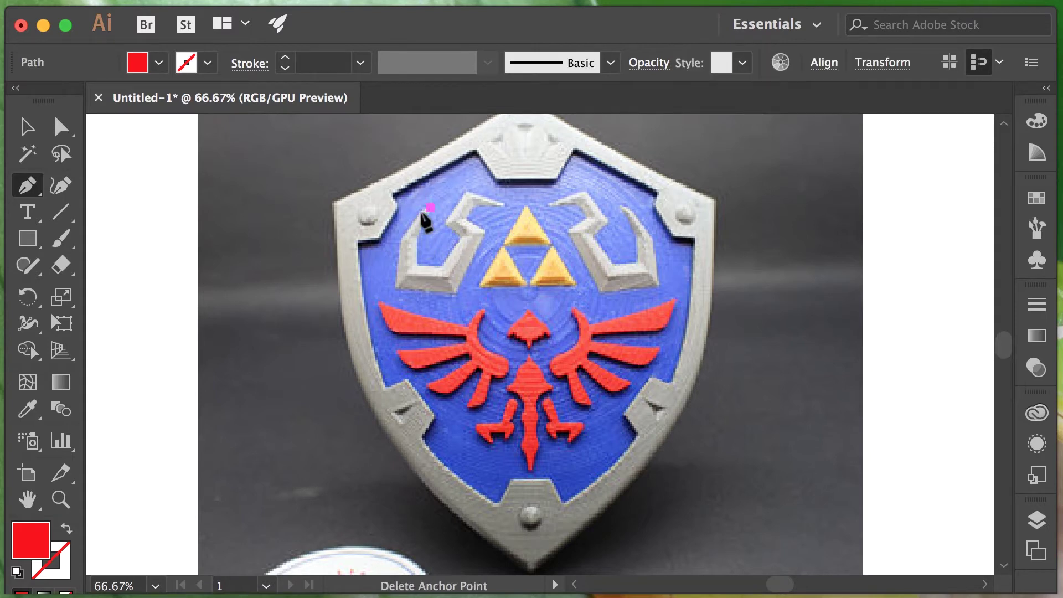
pyautogui.moveTo(402, 241); pyautogui.dragTo(400, 296)
pyautogui.click(398, 289)
pyautogui.click(456, 293)
pyautogui.click(486, 230)
pyautogui.click(467, 220)
pyautogui.press('/')
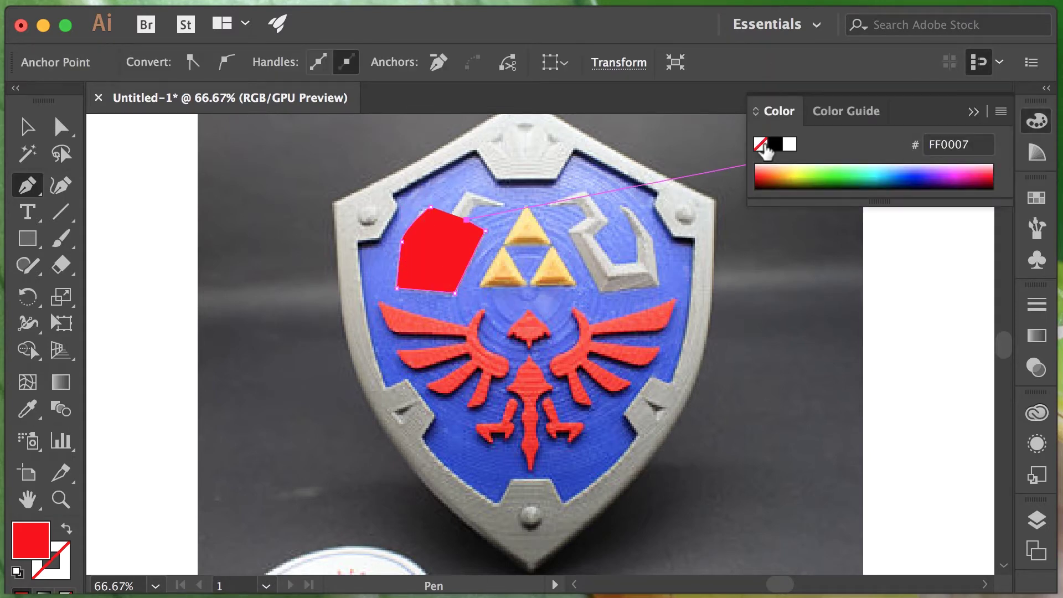
pyautogui.click(475, 206)
pyautogui.click(506, 208)
pyautogui.click(468, 192)
pyautogui.click(445, 221)
pyautogui.click(459, 231)
pyautogui.click(441, 264)
pyautogui.click(417, 265)
pyautogui.click(417, 241)
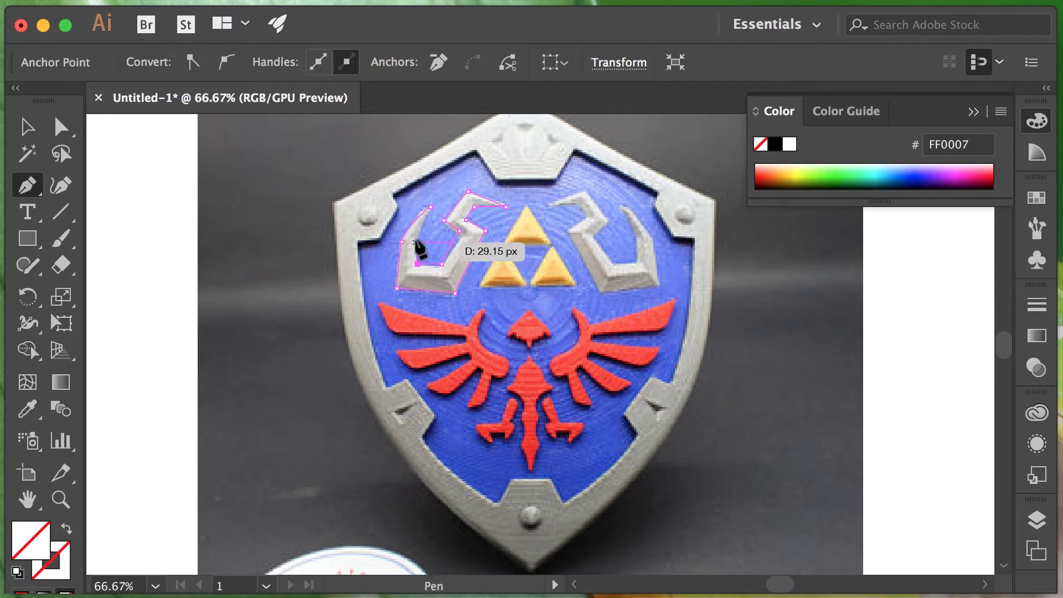
pyautogui.click(431, 208)
# Reflect a copy of the traced claw and move it onto the right side.
pyautogui.press('v')
pyautogui.press('super+c')
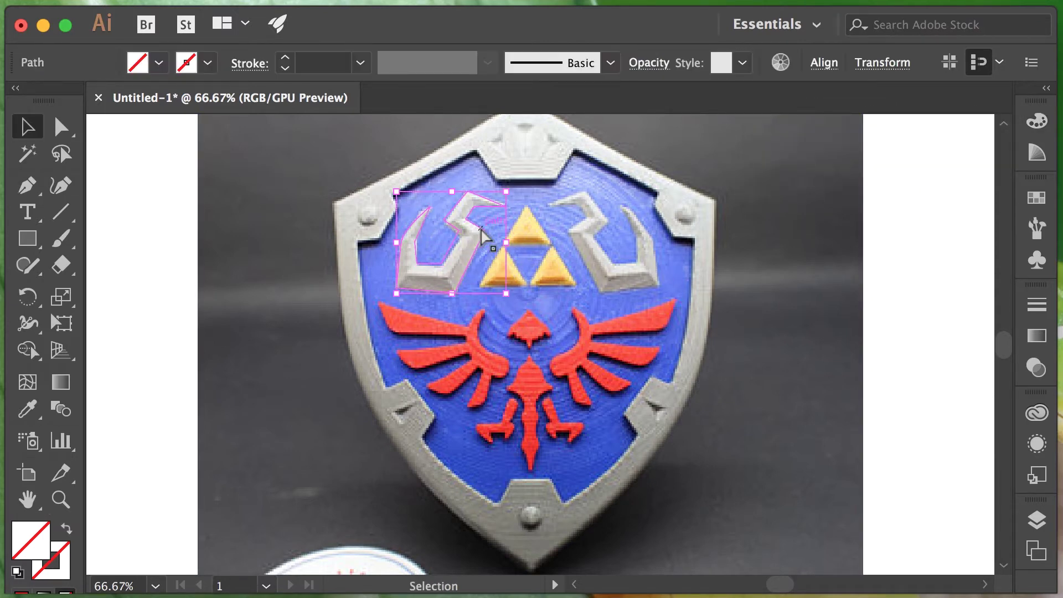
pyautogui.press('super+v')
pyautogui.rightClick(546, 339)
pyautogui.click(609, 596)
pyautogui.press('Return')
pyautogui.moveTo(543, 314); pyautogui.dragTo(609, 213)
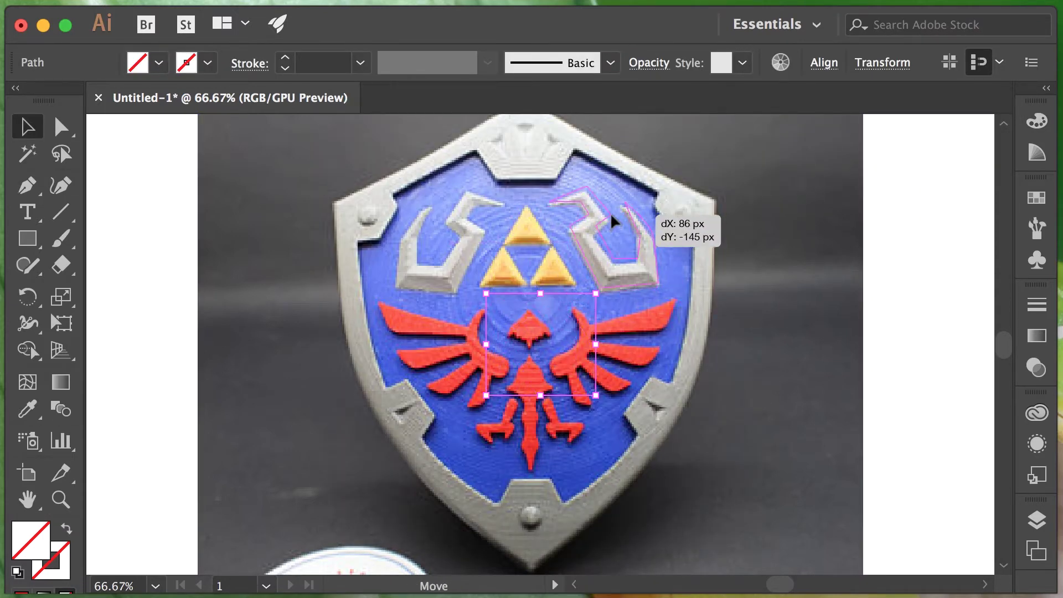
# Fill both claw shapes black.
pyautogui.keyDown('shift'); pyautogui.click(459, 231); pyautogui.keyUp('shift')
pyautogui.click(1038, 121)
pyautogui.click(764, 176)
pyautogui.click(988, 183)
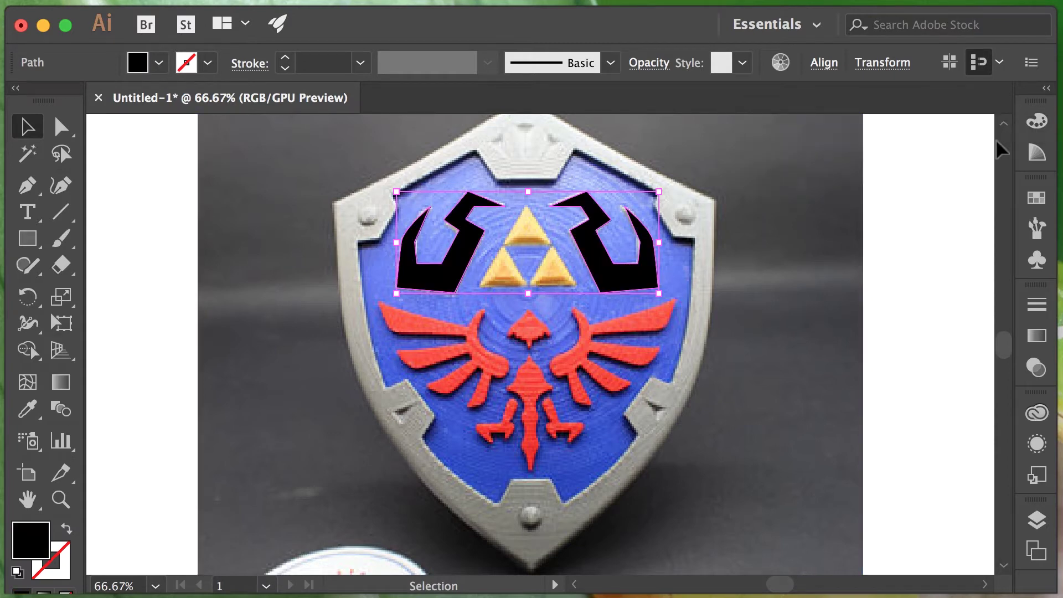
# Show the Red, Triforce, Blue inner and shield outer layers again.
pyautogui.click(1038, 525)
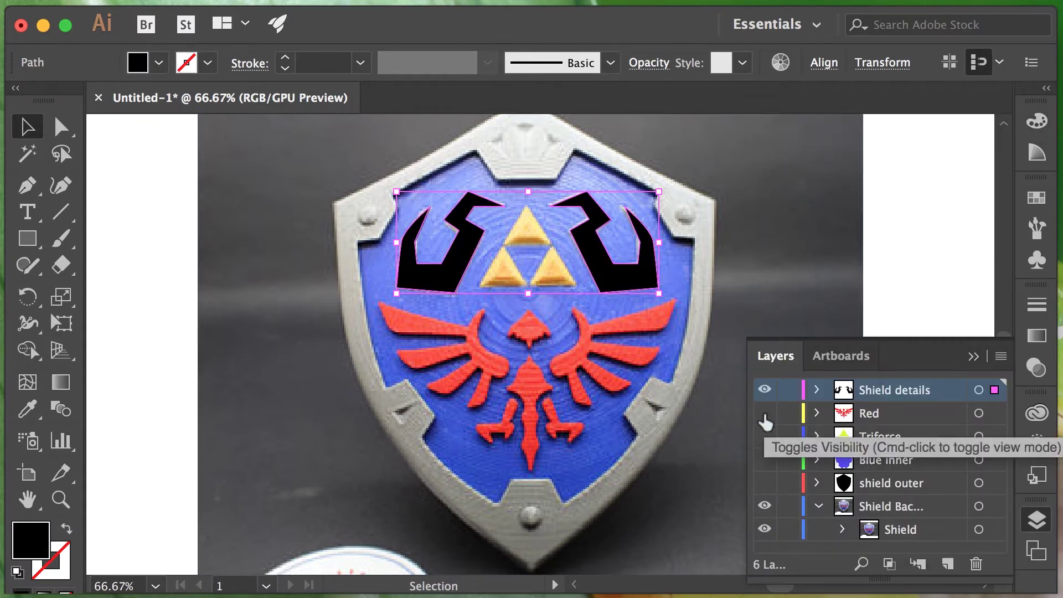
pyautogui.click(765, 414)
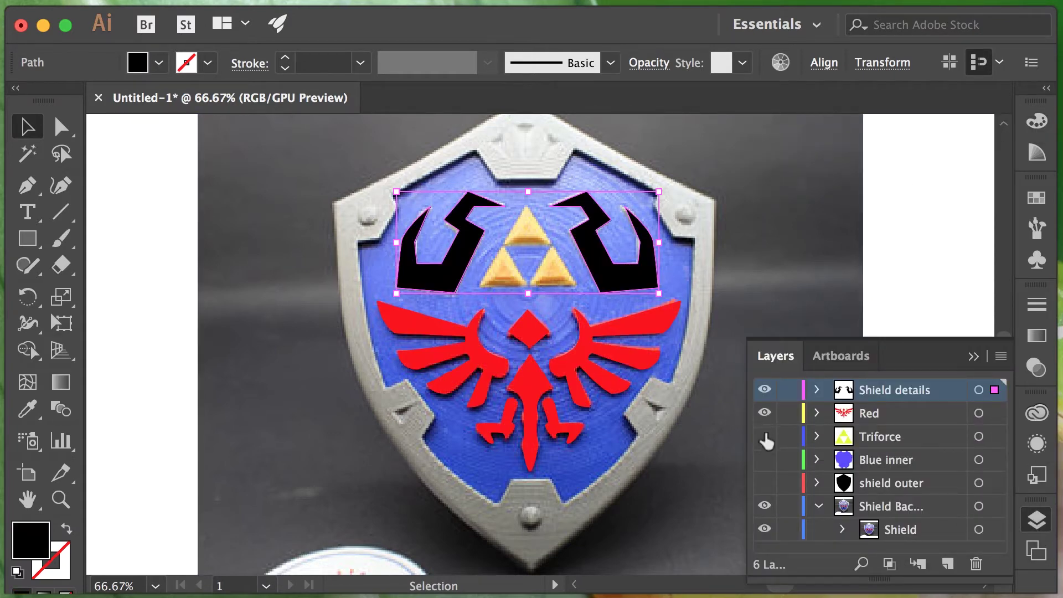
pyautogui.click(765, 436)
pyautogui.click(765, 460)
pyautogui.click(765, 483)
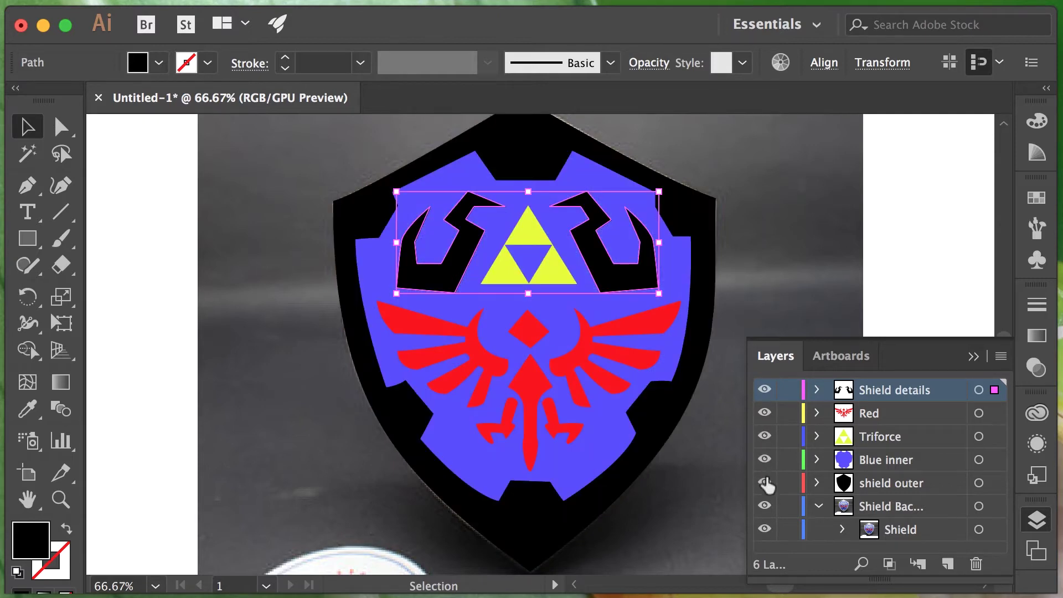
# Hide the Shield Background photo, recentre the shield, close Layers and deselect the claws.
pyautogui.click(765, 506)
pyautogui.scroll(-1, 704, 436)
pyautogui.keyDown('alt'); pyautogui.scroll(-1, 704, 435); pyautogui.keyUp('alt')
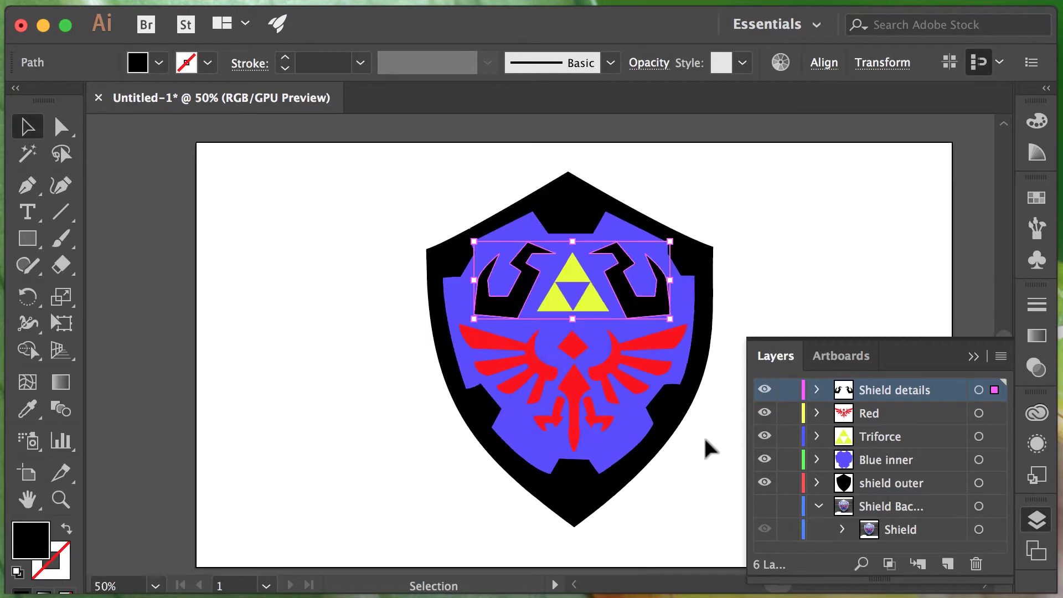
pyautogui.moveTo(703, 435); pyautogui.dragTo(630, 413)
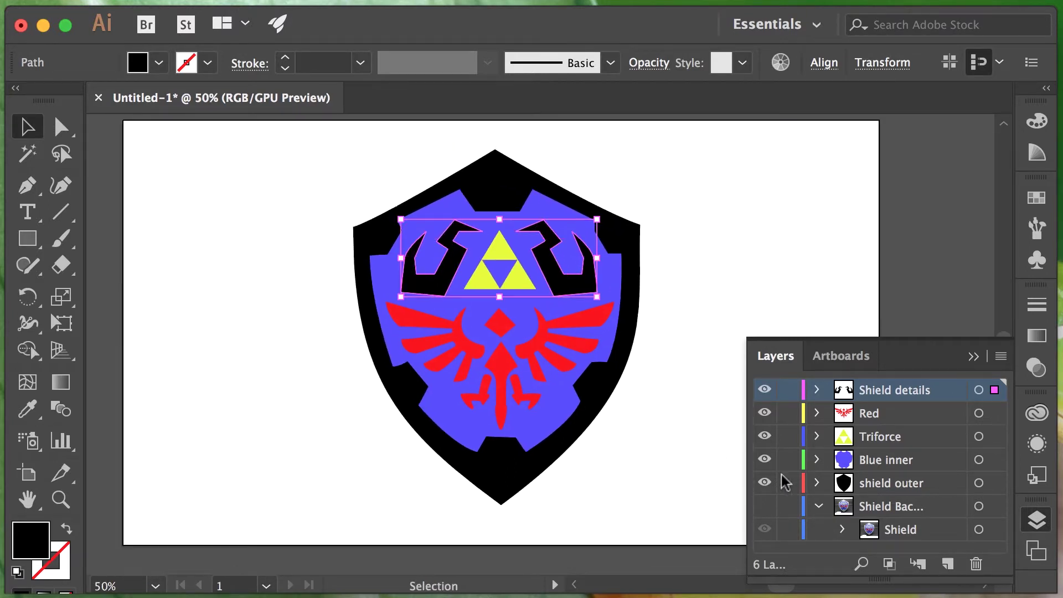
pyautogui.click(1039, 521)
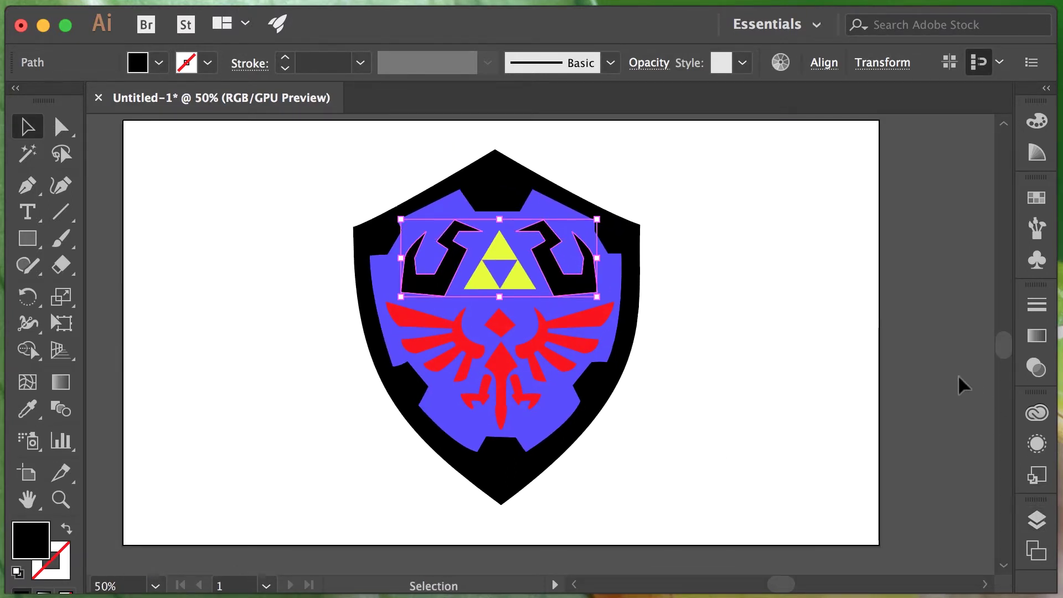
pyautogui.click(759, 240)
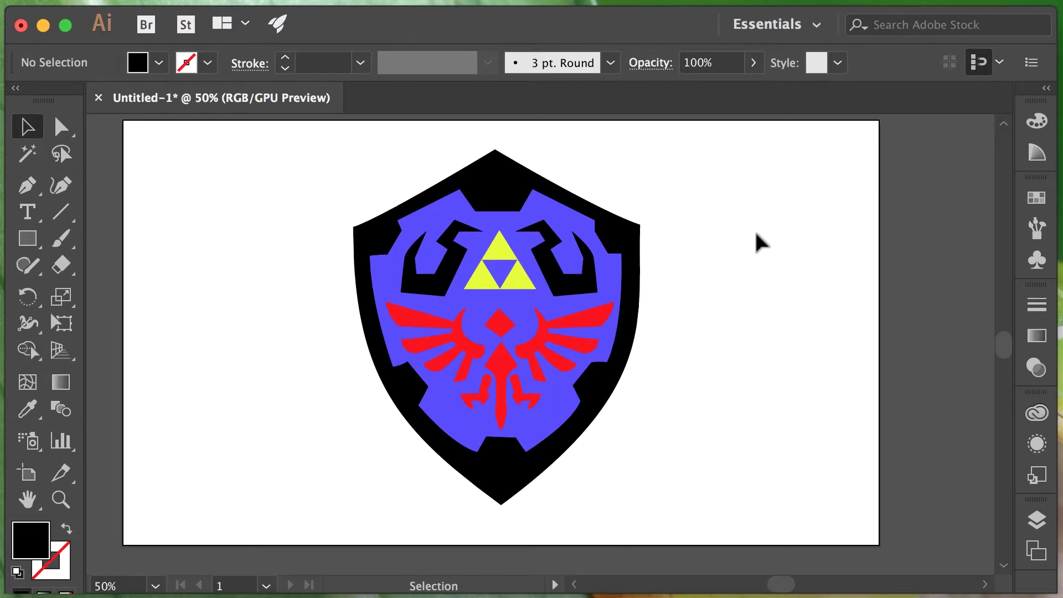
pyautogui.press('super+a')
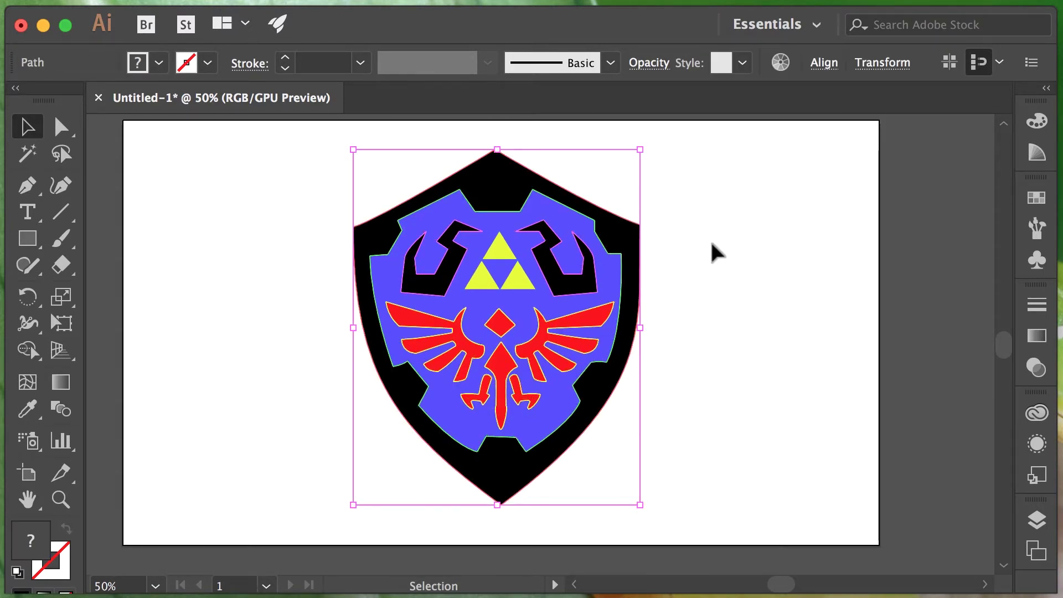
pyautogui.press('super+minus')
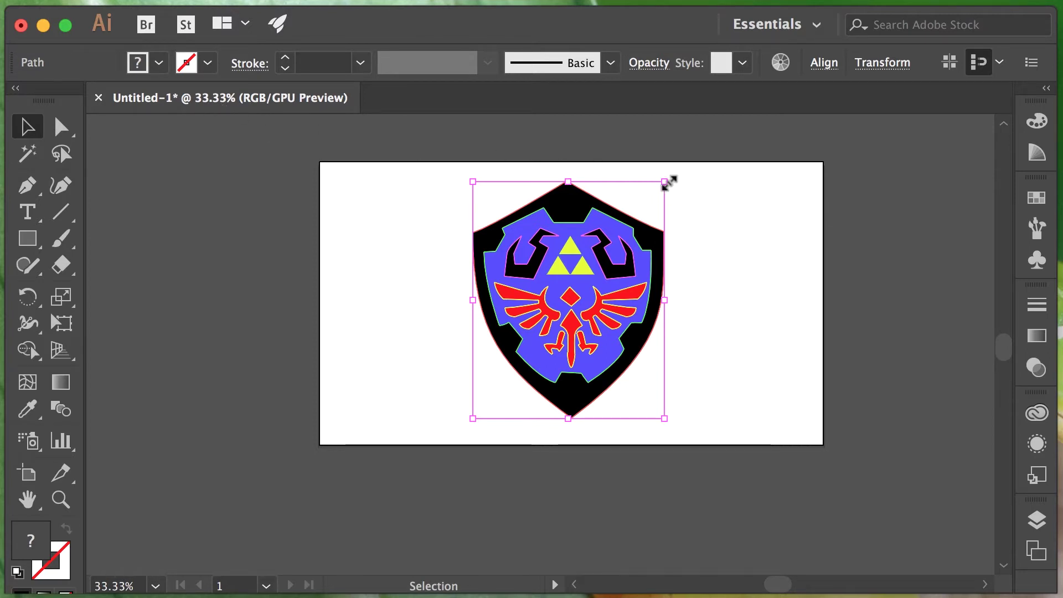
pyautogui.moveTo(669, 183); pyautogui.dragTo(902, 168)
pyautogui.moveTo(892, 261); pyautogui.dragTo(660, 118)
pyautogui.press('super+minus')
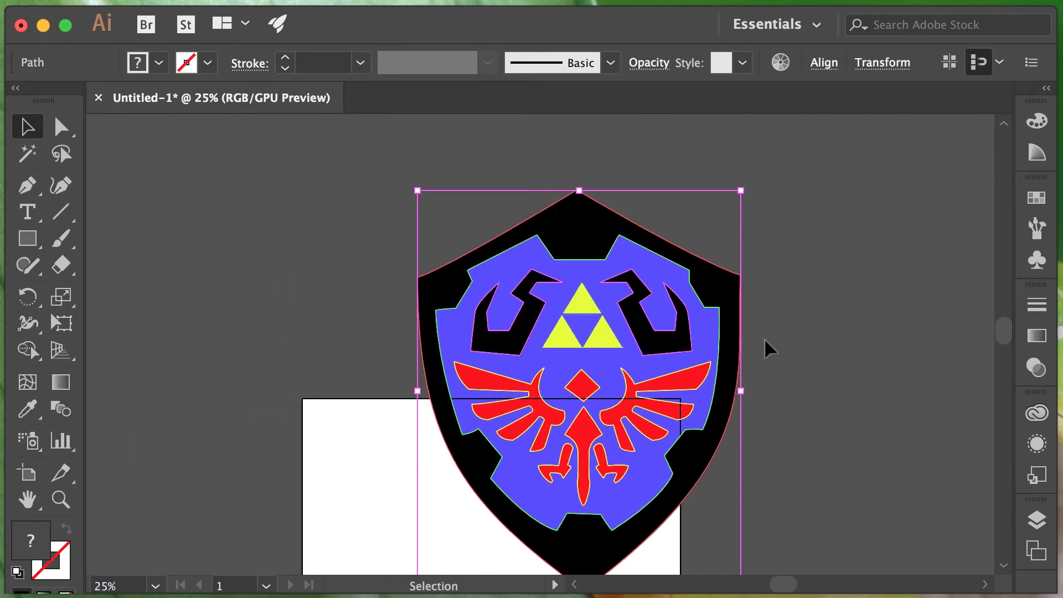
pyautogui.moveTo(797, 373); pyautogui.dragTo(715, 283)
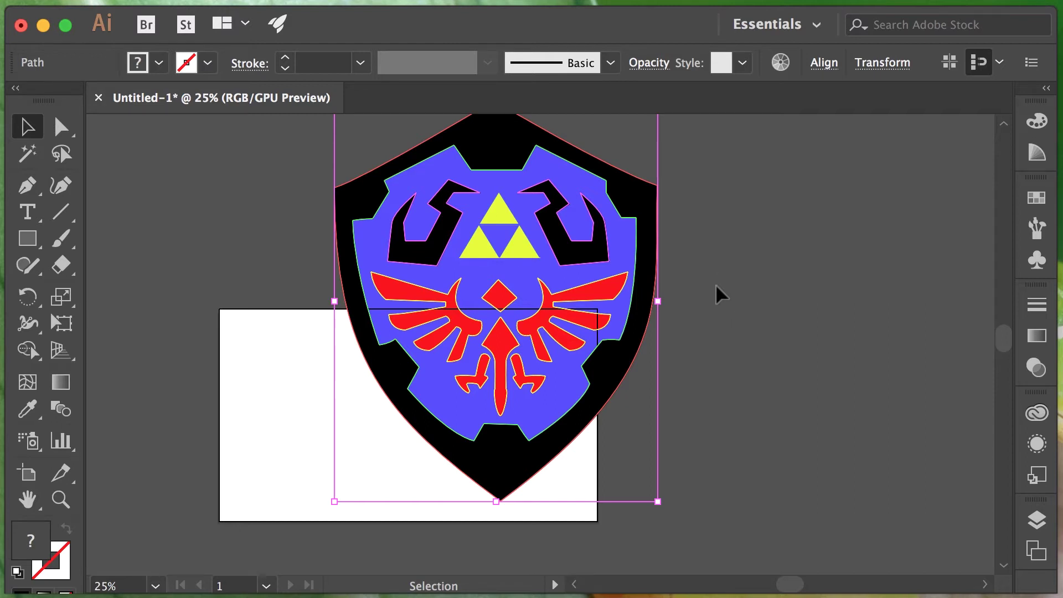
pyautogui.scroll(-1, 724, 293)
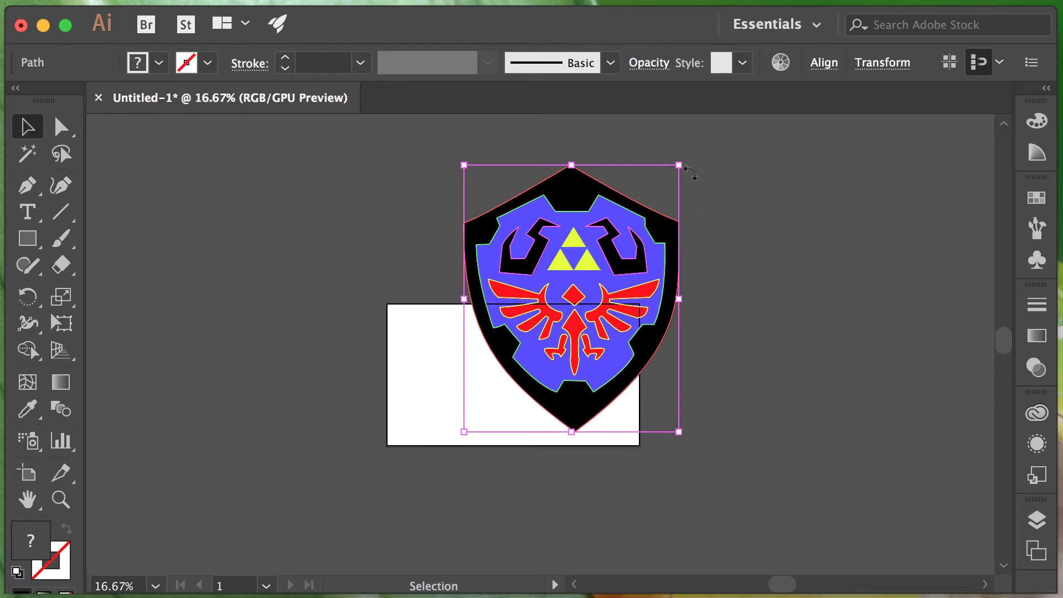
pyautogui.moveTo(680, 166); pyautogui.dragTo(563, 310)
pyautogui.click(669, 333)
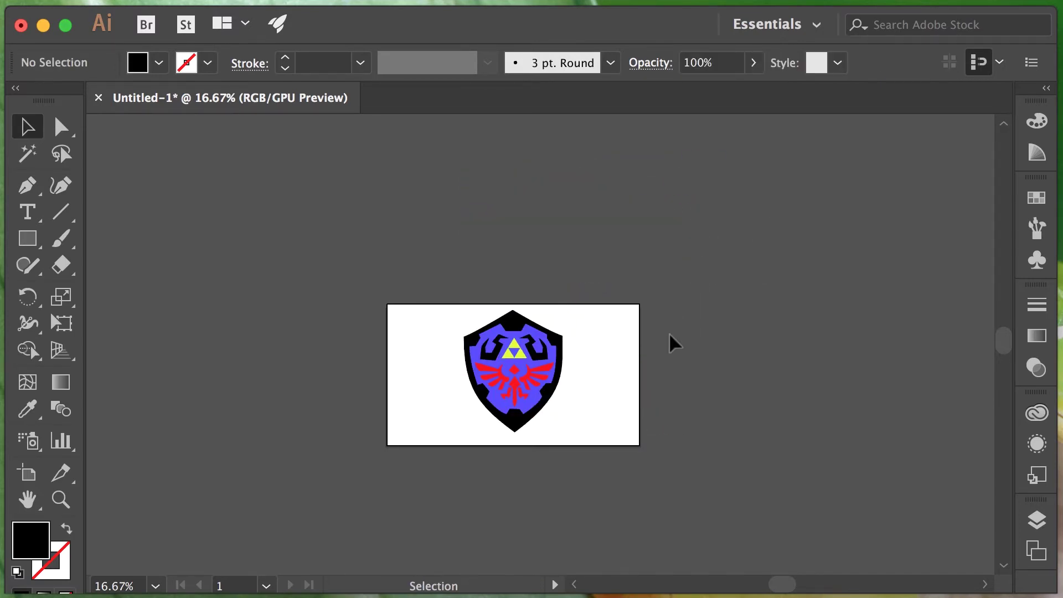
pyautogui.scroll(1, 604, 355)
pyautogui.moveTo(598, 350); pyautogui.dragTo(676, 296)
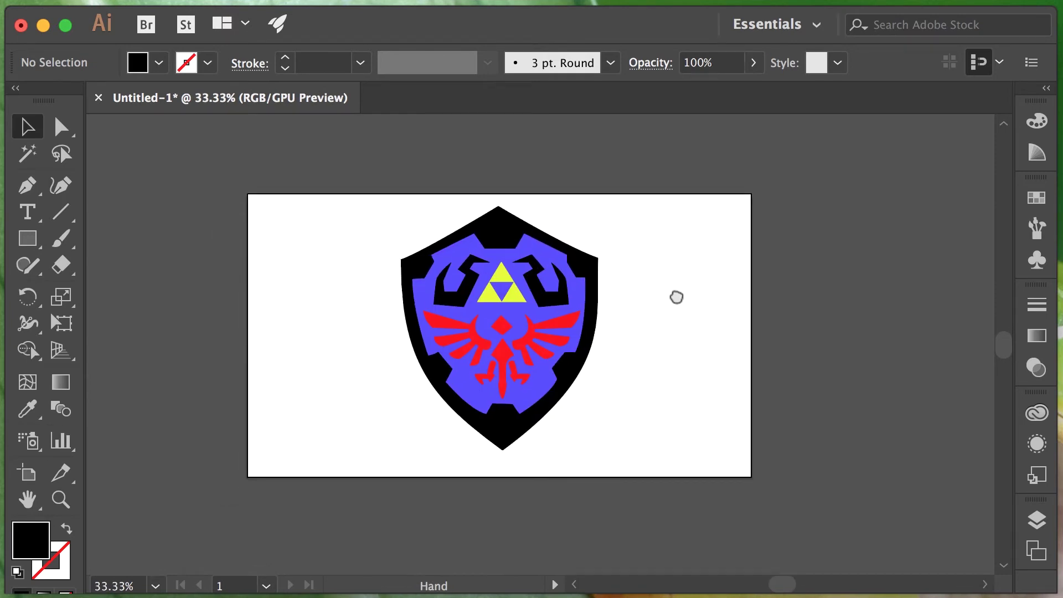
pyautogui.moveTo(667, 322); pyautogui.dragTo(746, 310)
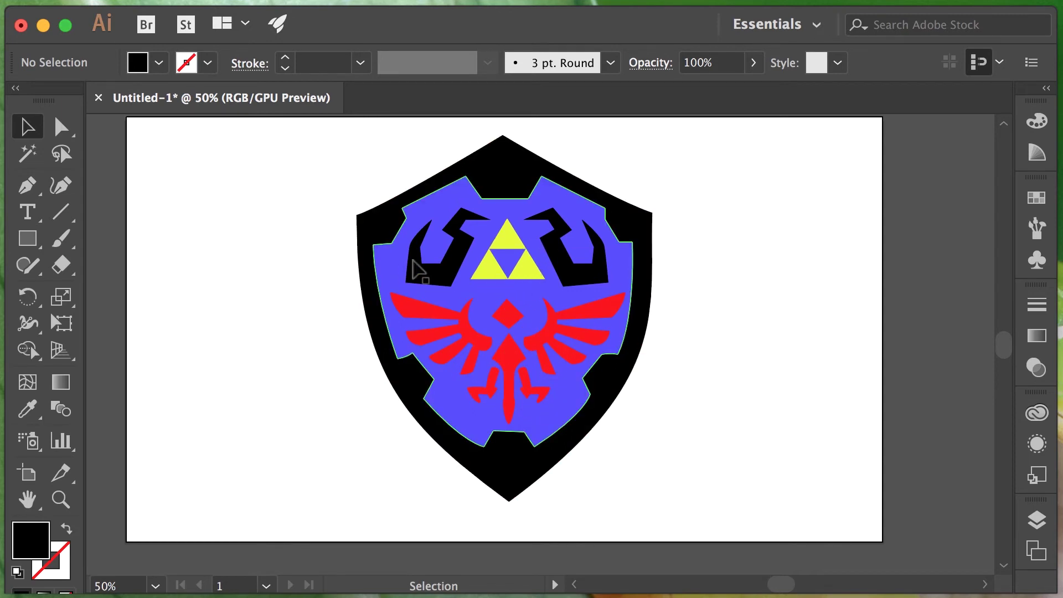
pyautogui.press('space')
pyautogui.moveTo(723, 268)
pyautogui.mouseDown()
pyautogui.moveTo(705, 294)
pyautogui.moveTo(695, 283)
pyautogui.moveTo(722, 282)
pyautogui.mouseUp()
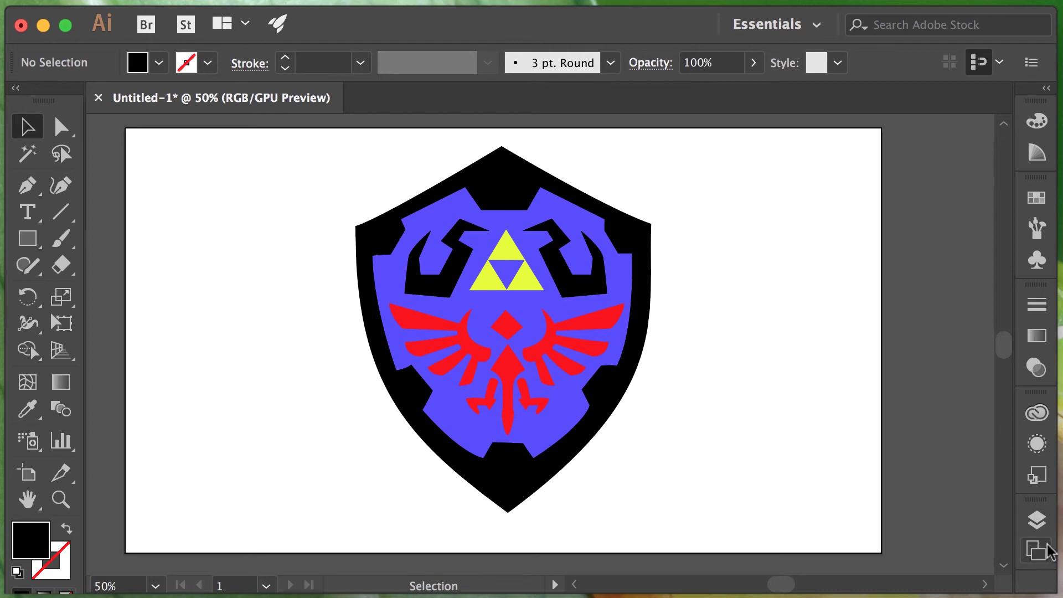
# Toggle the Red, Triforce and Blue inner layers off and on to compare the artwork.
pyautogui.click(1039, 526)
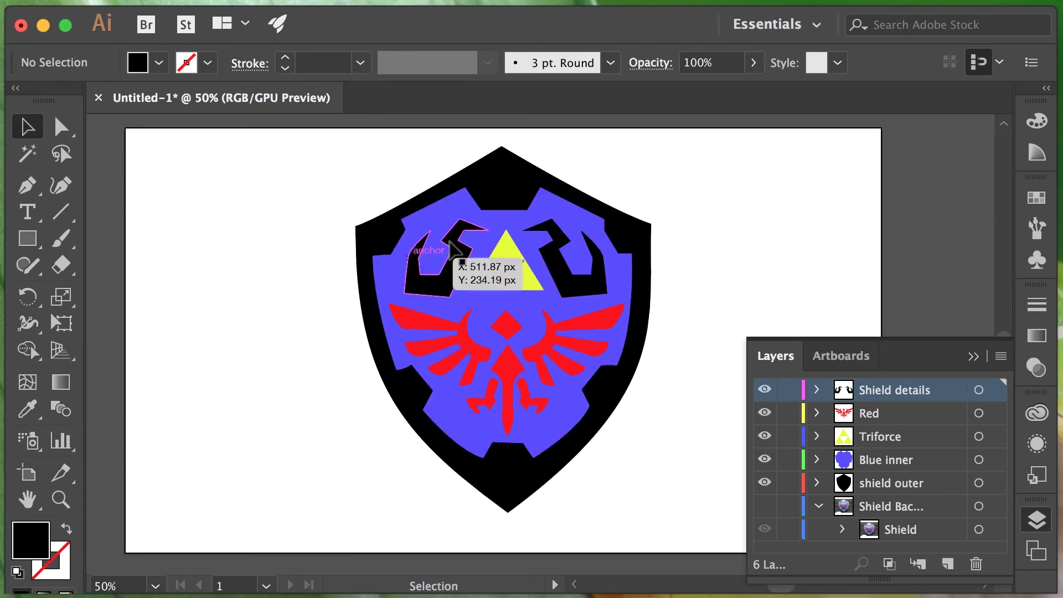
pyautogui.click(764, 413)
pyautogui.click(765, 436)
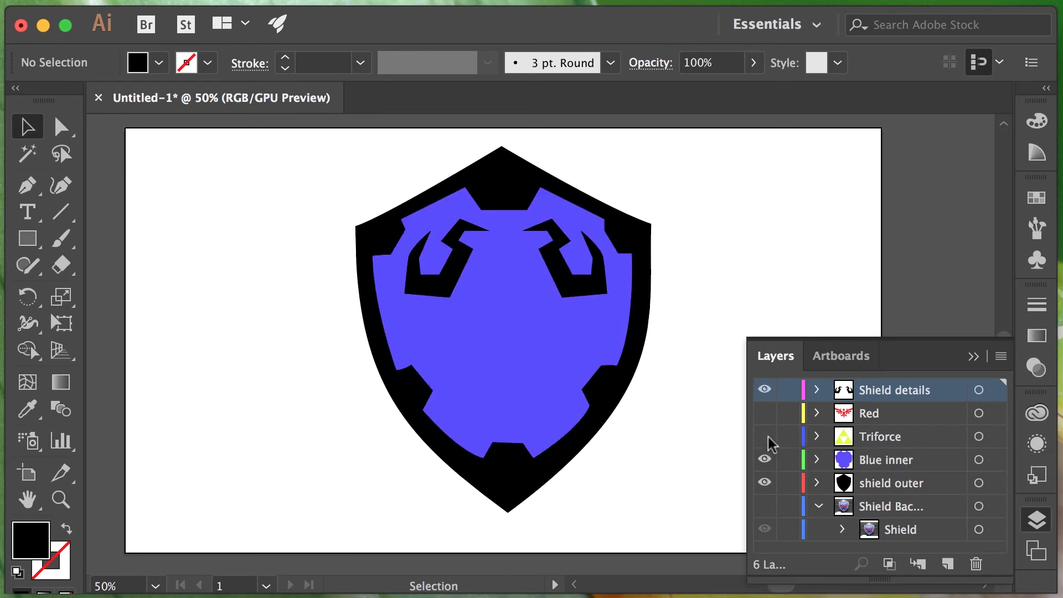
pyautogui.click(765, 460)
pyautogui.click(765, 459)
pyautogui.click(763, 528)
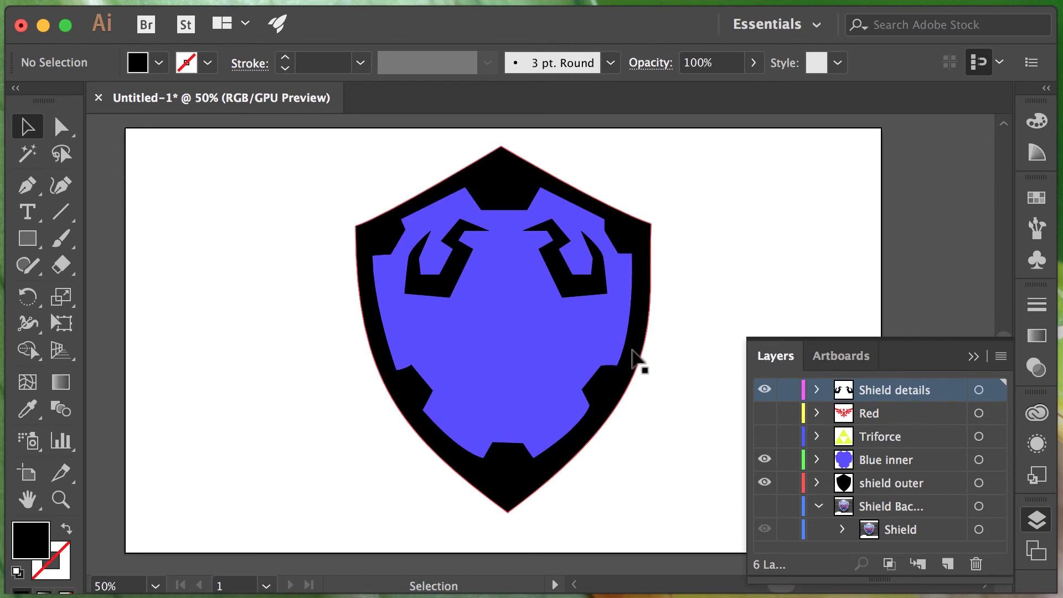
pyautogui.click(765, 459)
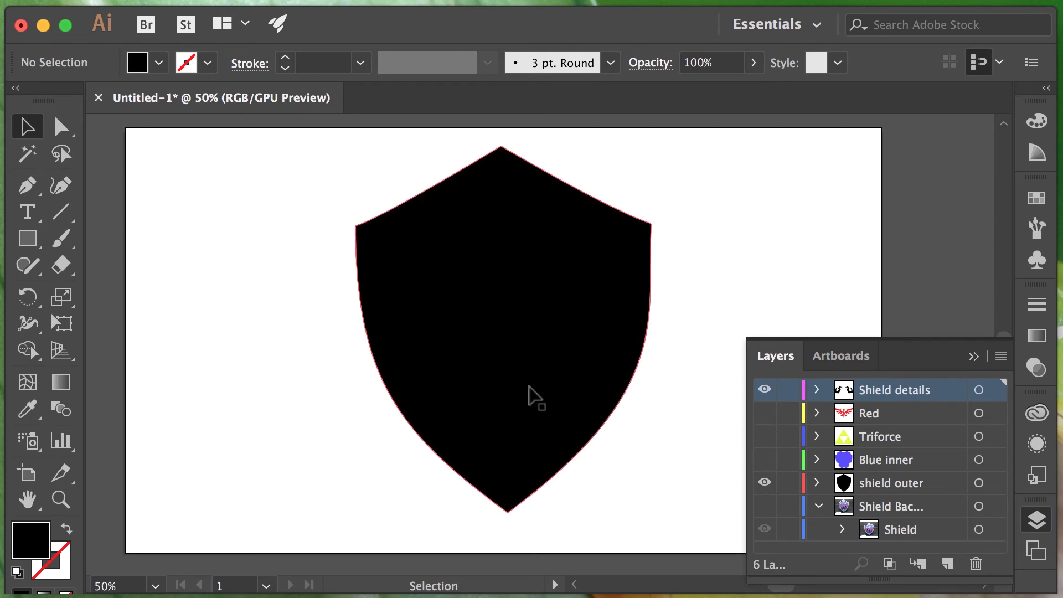
pyautogui.click(765, 460)
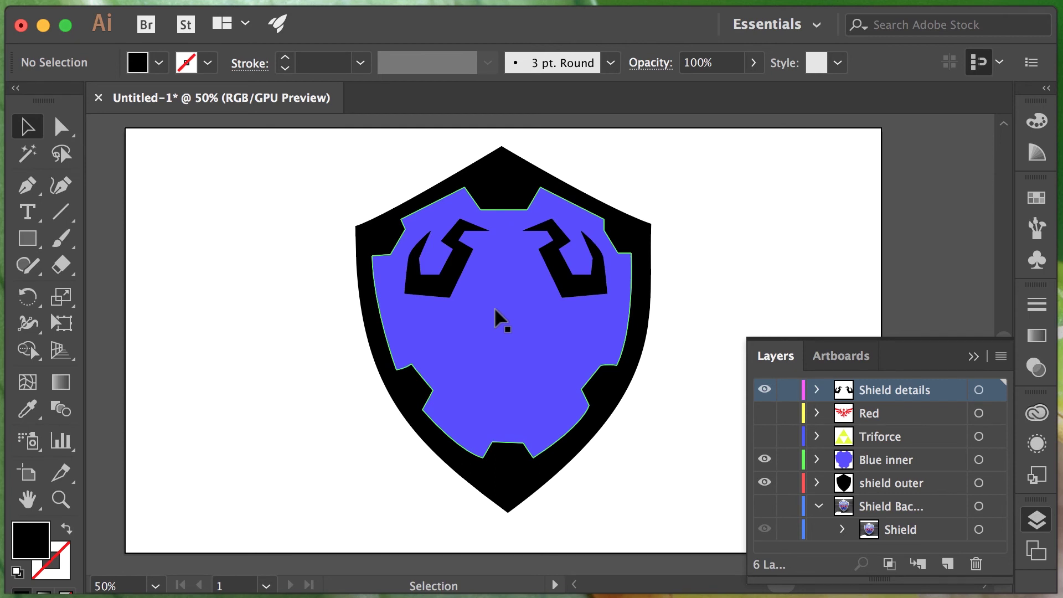
# Cycle layer visibility, ending with Red, Triforce, Blue inner, shield outer and Shield details all visible.
pyautogui.click(765, 413)
pyautogui.click(764, 389)
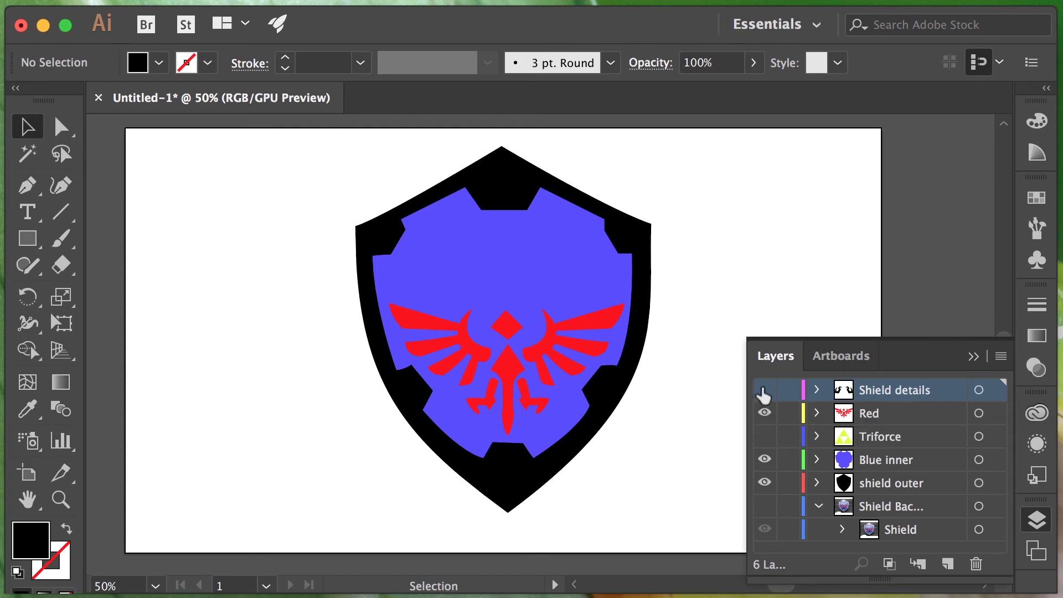
pyautogui.click(765, 437)
pyautogui.click(765, 437)
pyautogui.click(765, 459)
pyautogui.click(765, 483)
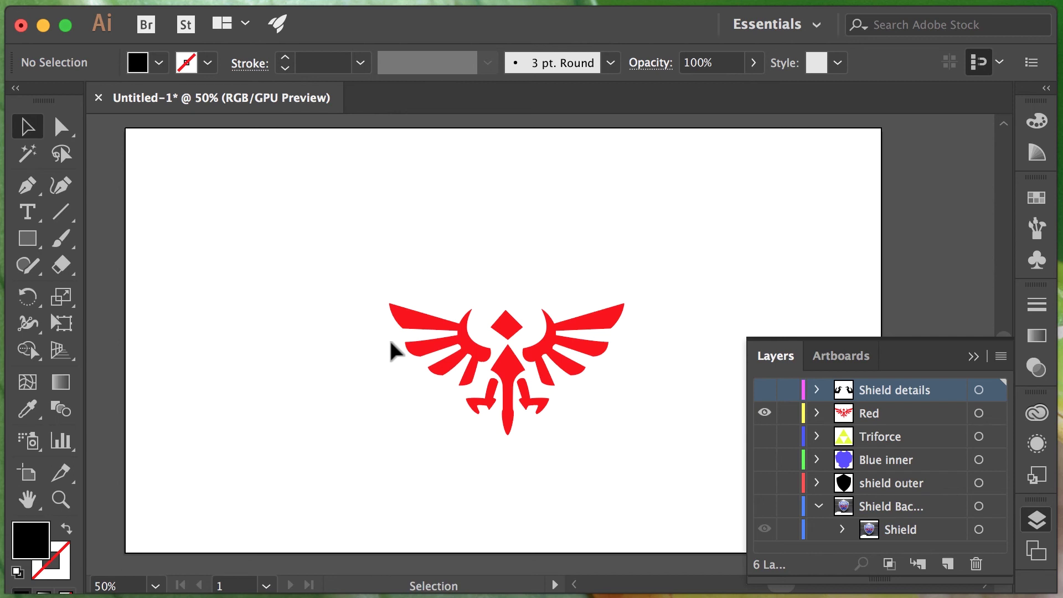
pyautogui.click(765, 437)
pyautogui.click(765, 459)
pyautogui.click(765, 483)
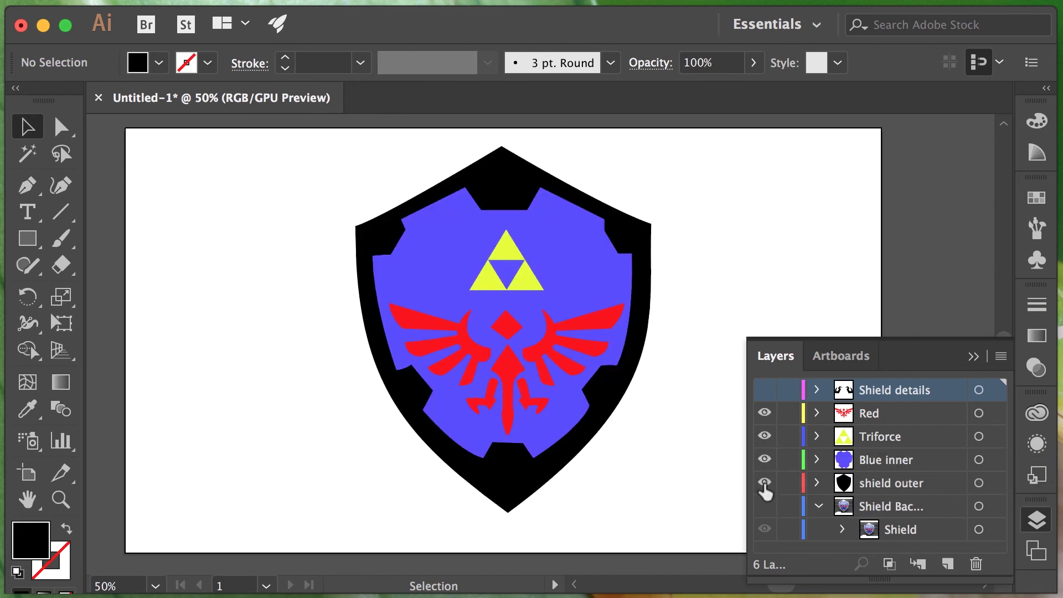
pyautogui.click(765, 390)
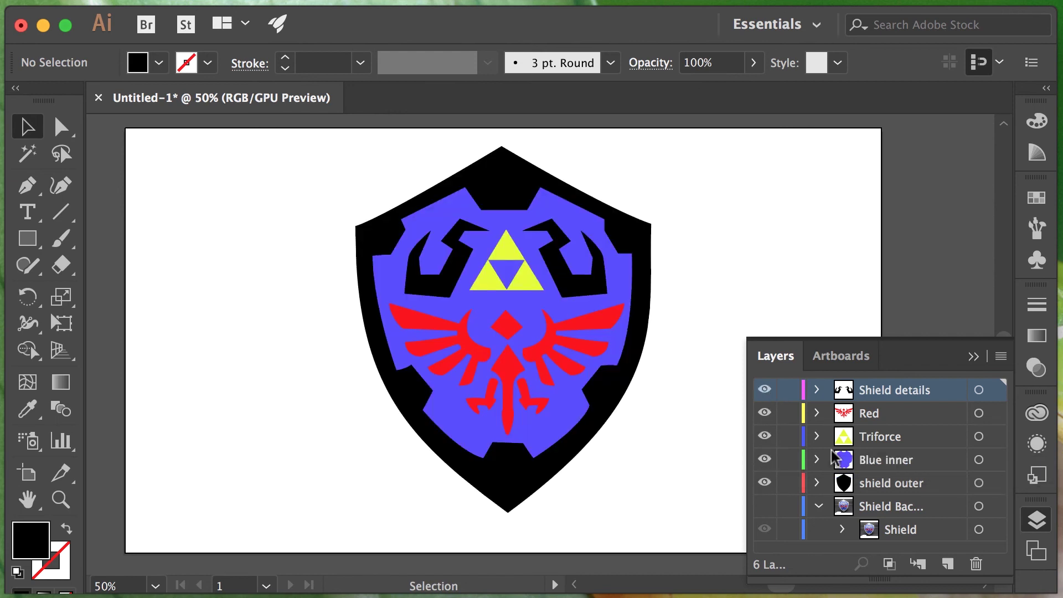